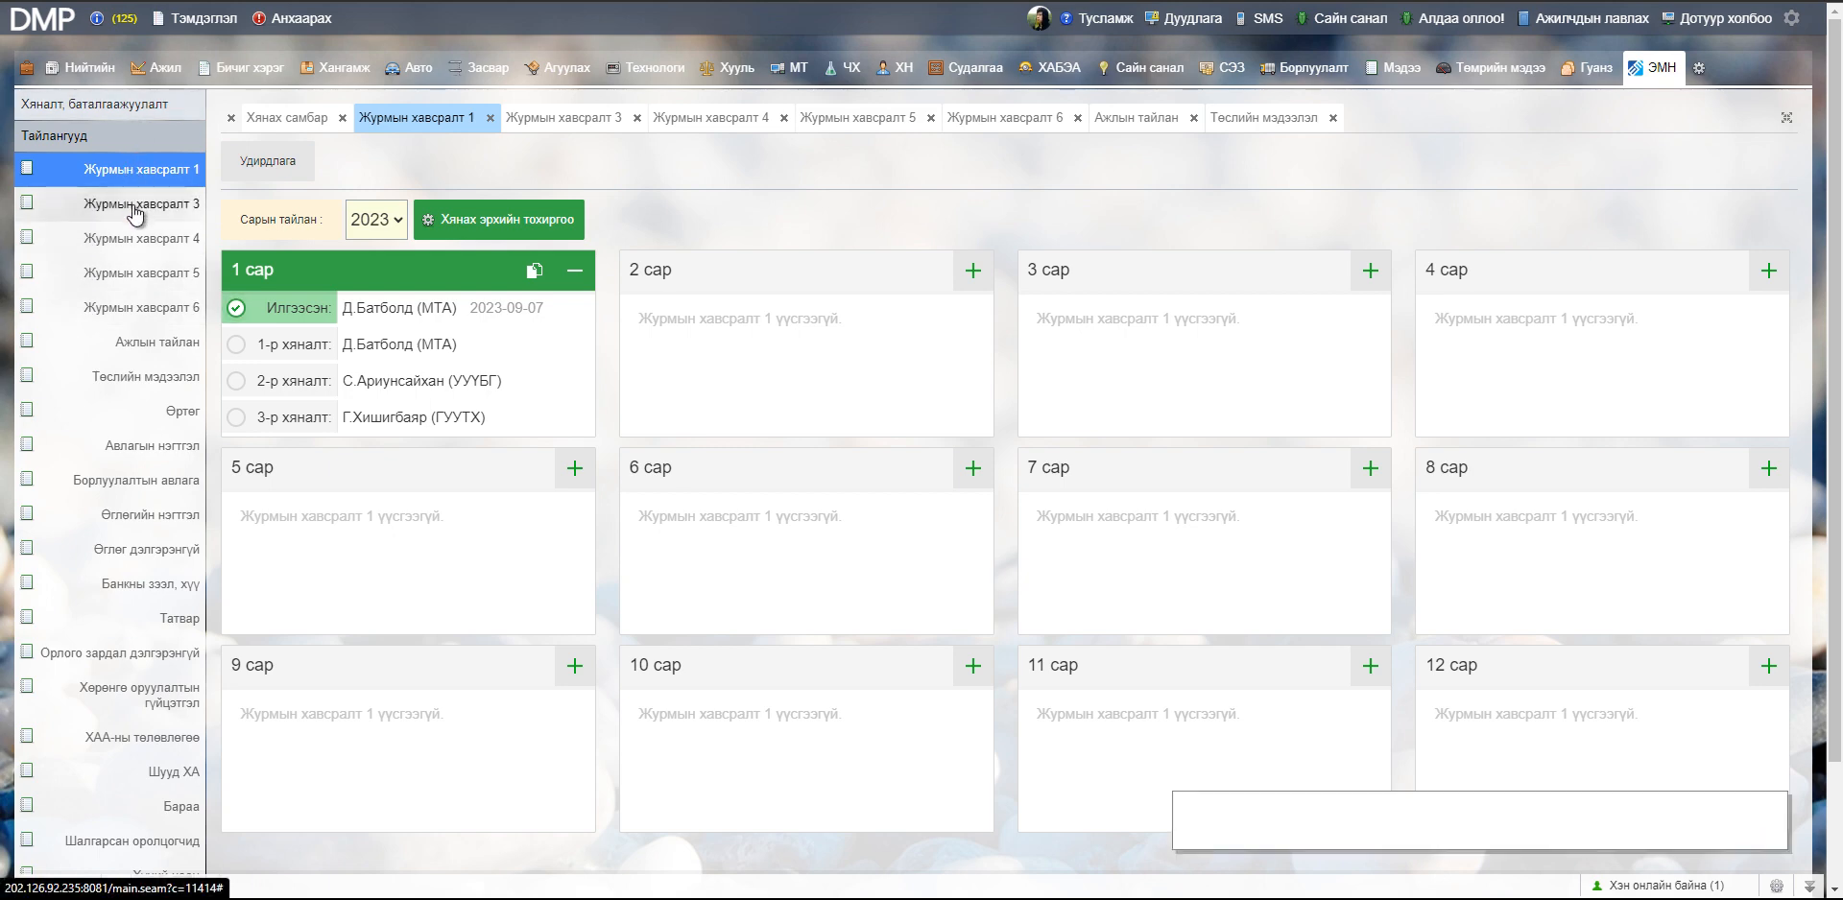
# - Look over the monthly cards and review stages of the 2023 Журмын хавсралт 1 report
pyautogui.scroll(-2, 135, 216)
pyautogui.scroll(2, 147, 288)
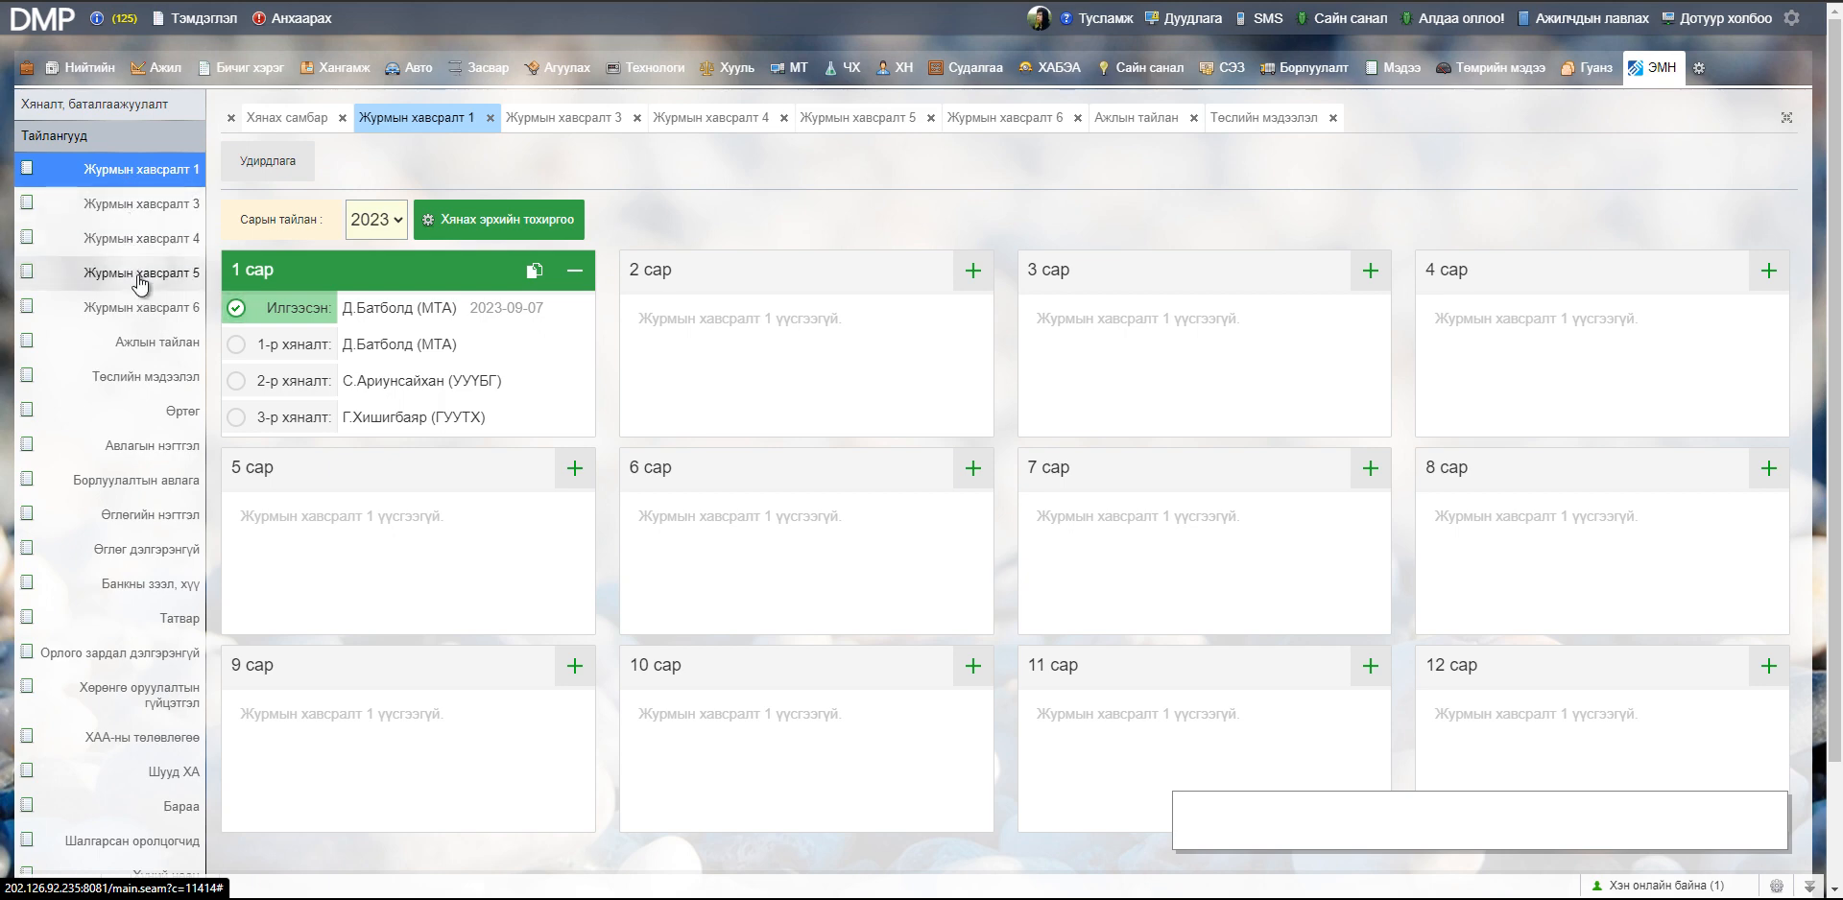
pyautogui.scroll(-2, 146, 376)
pyautogui.scroll(2, 91, 567)
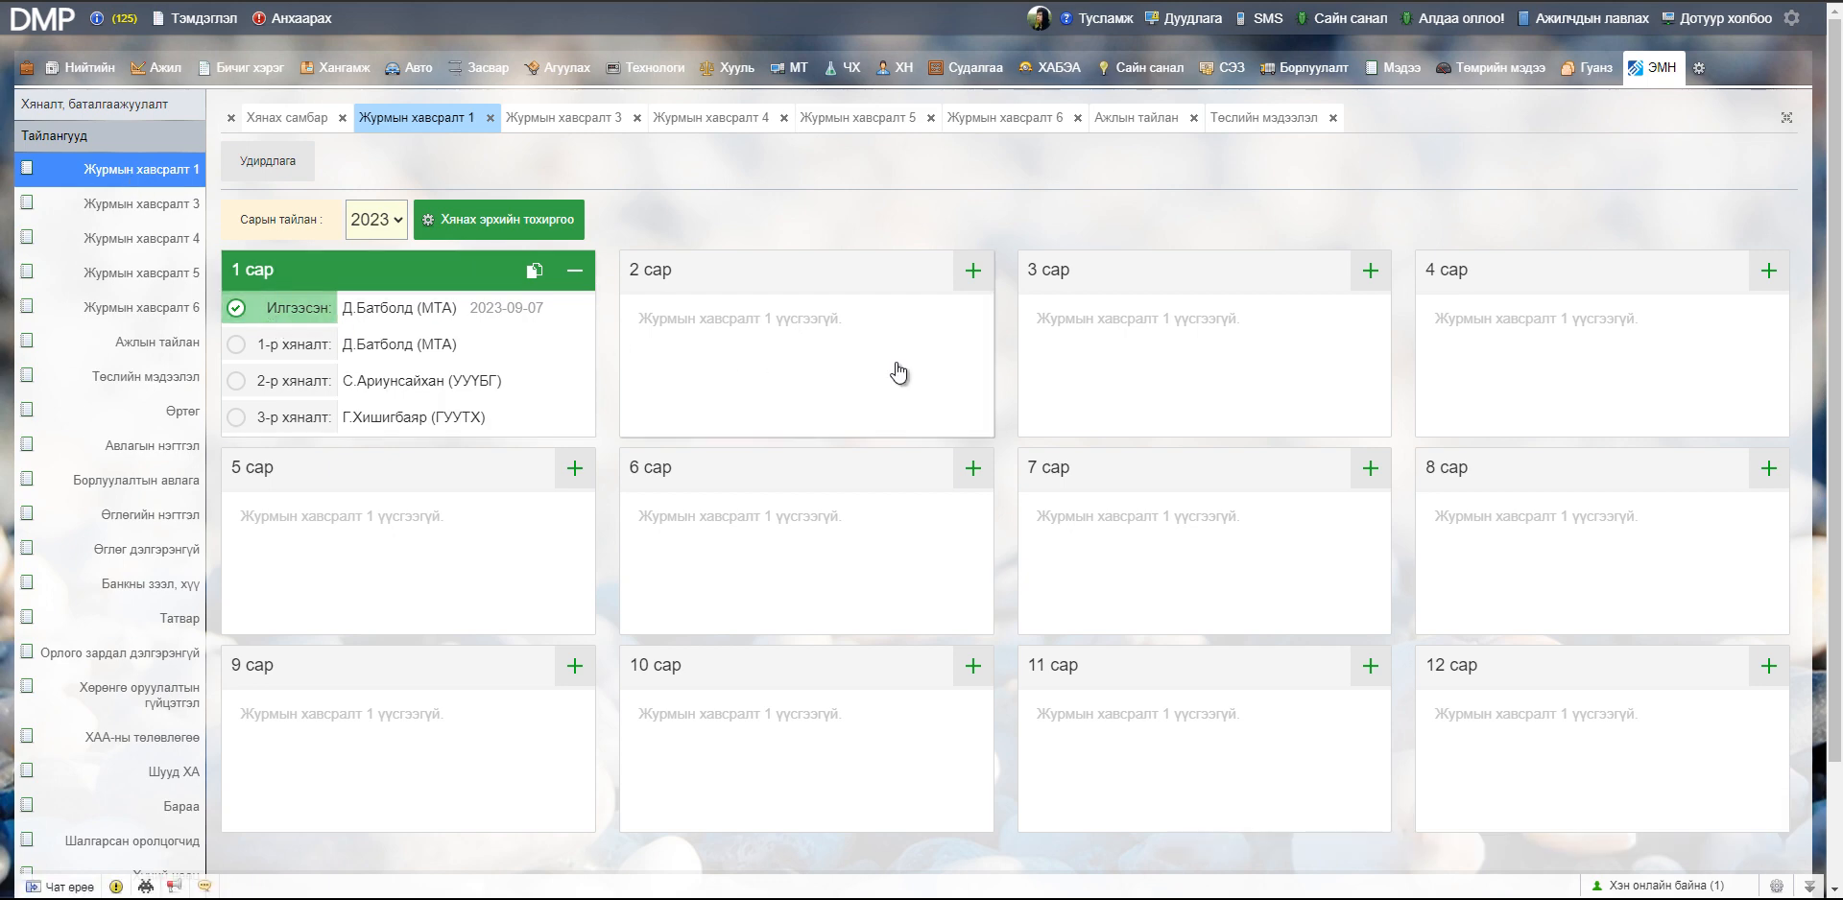
pyautogui.scroll(-1, 902, 374)
pyautogui.scroll(1, 915, 372)
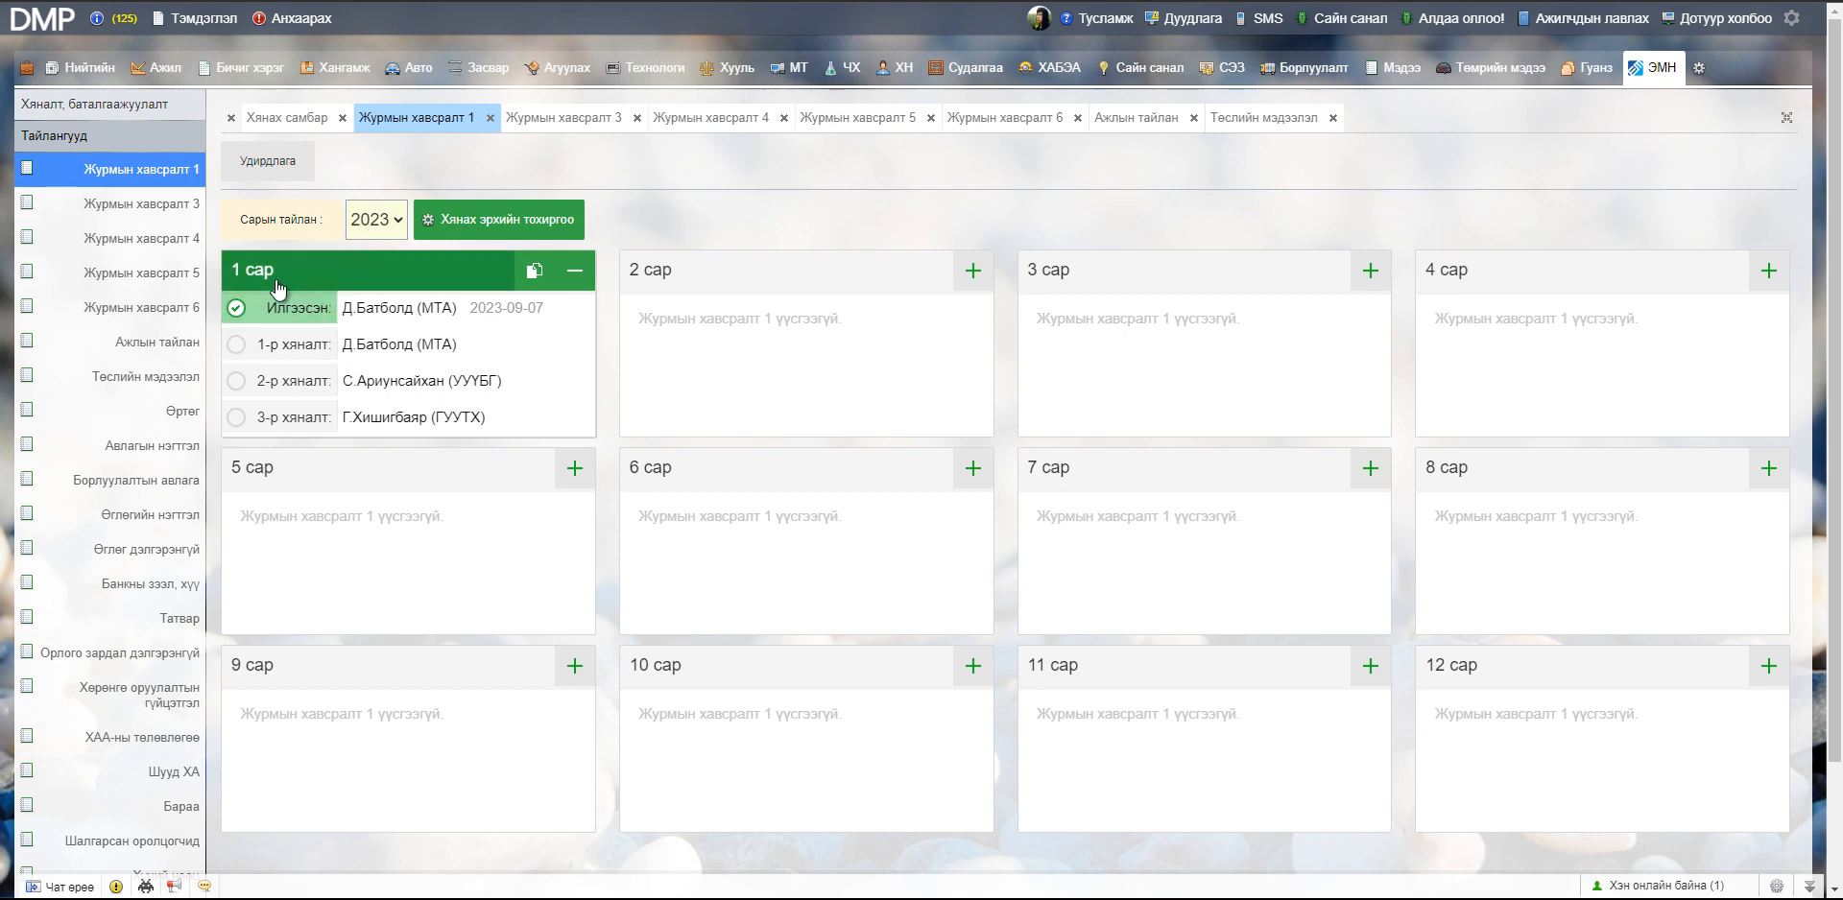
pyautogui.scroll(-2, 1344, 383)
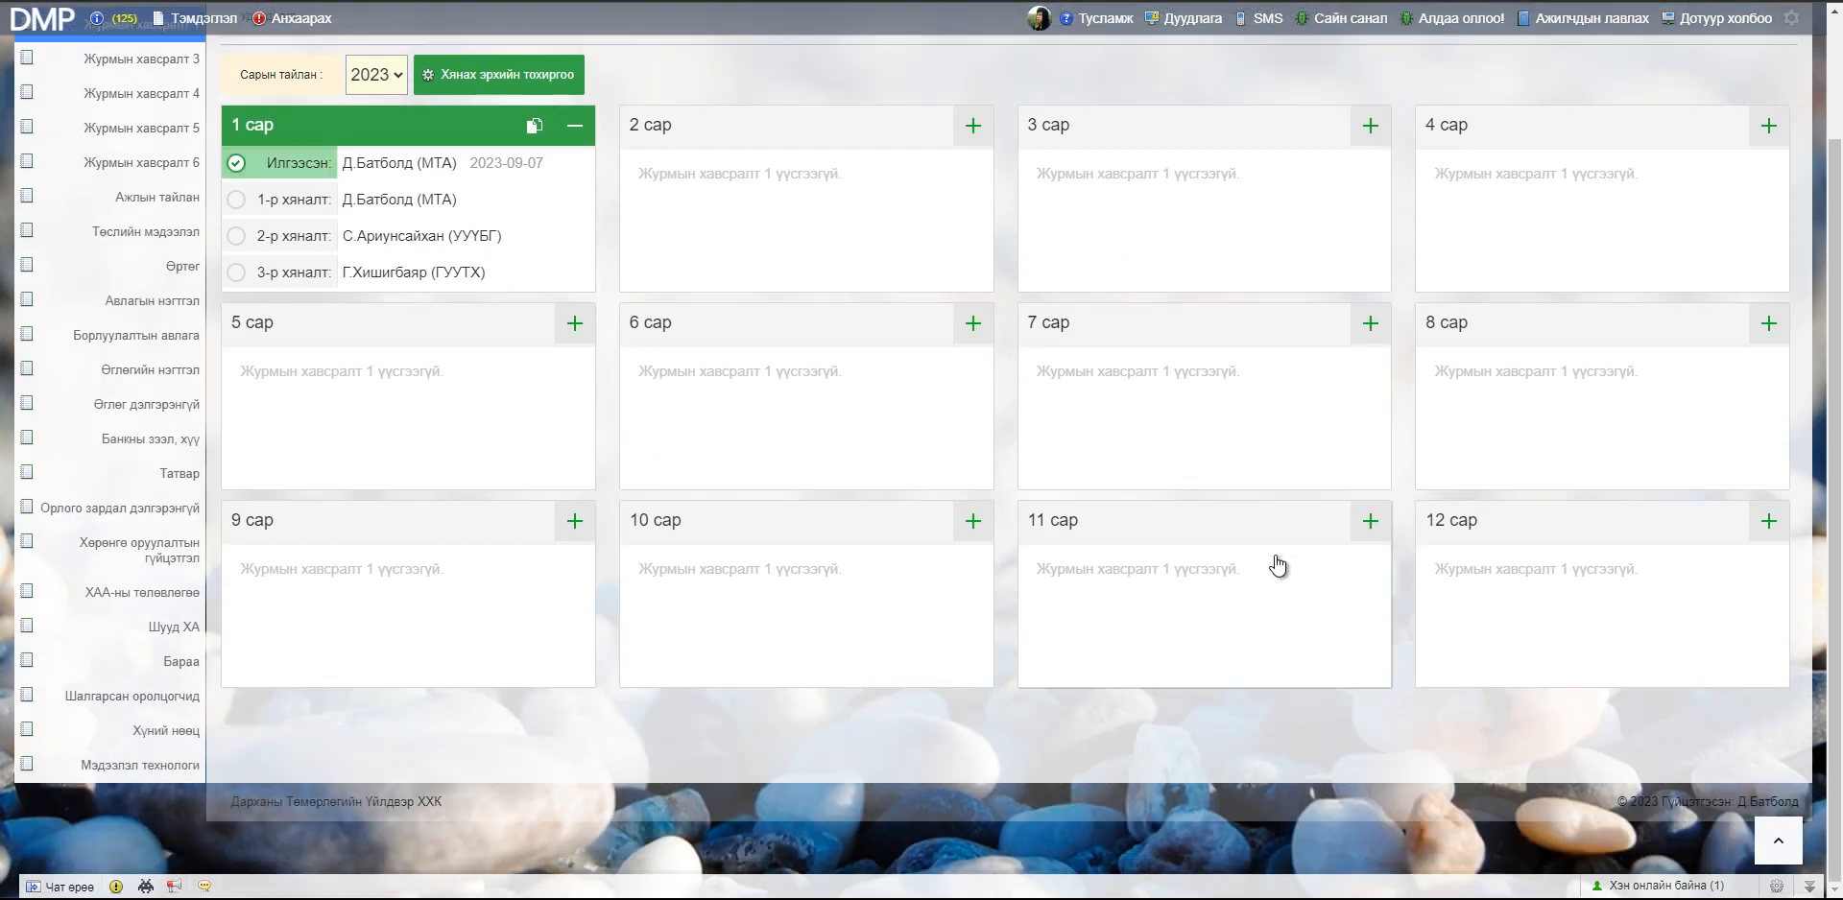
pyautogui.scroll(2, 730, 451)
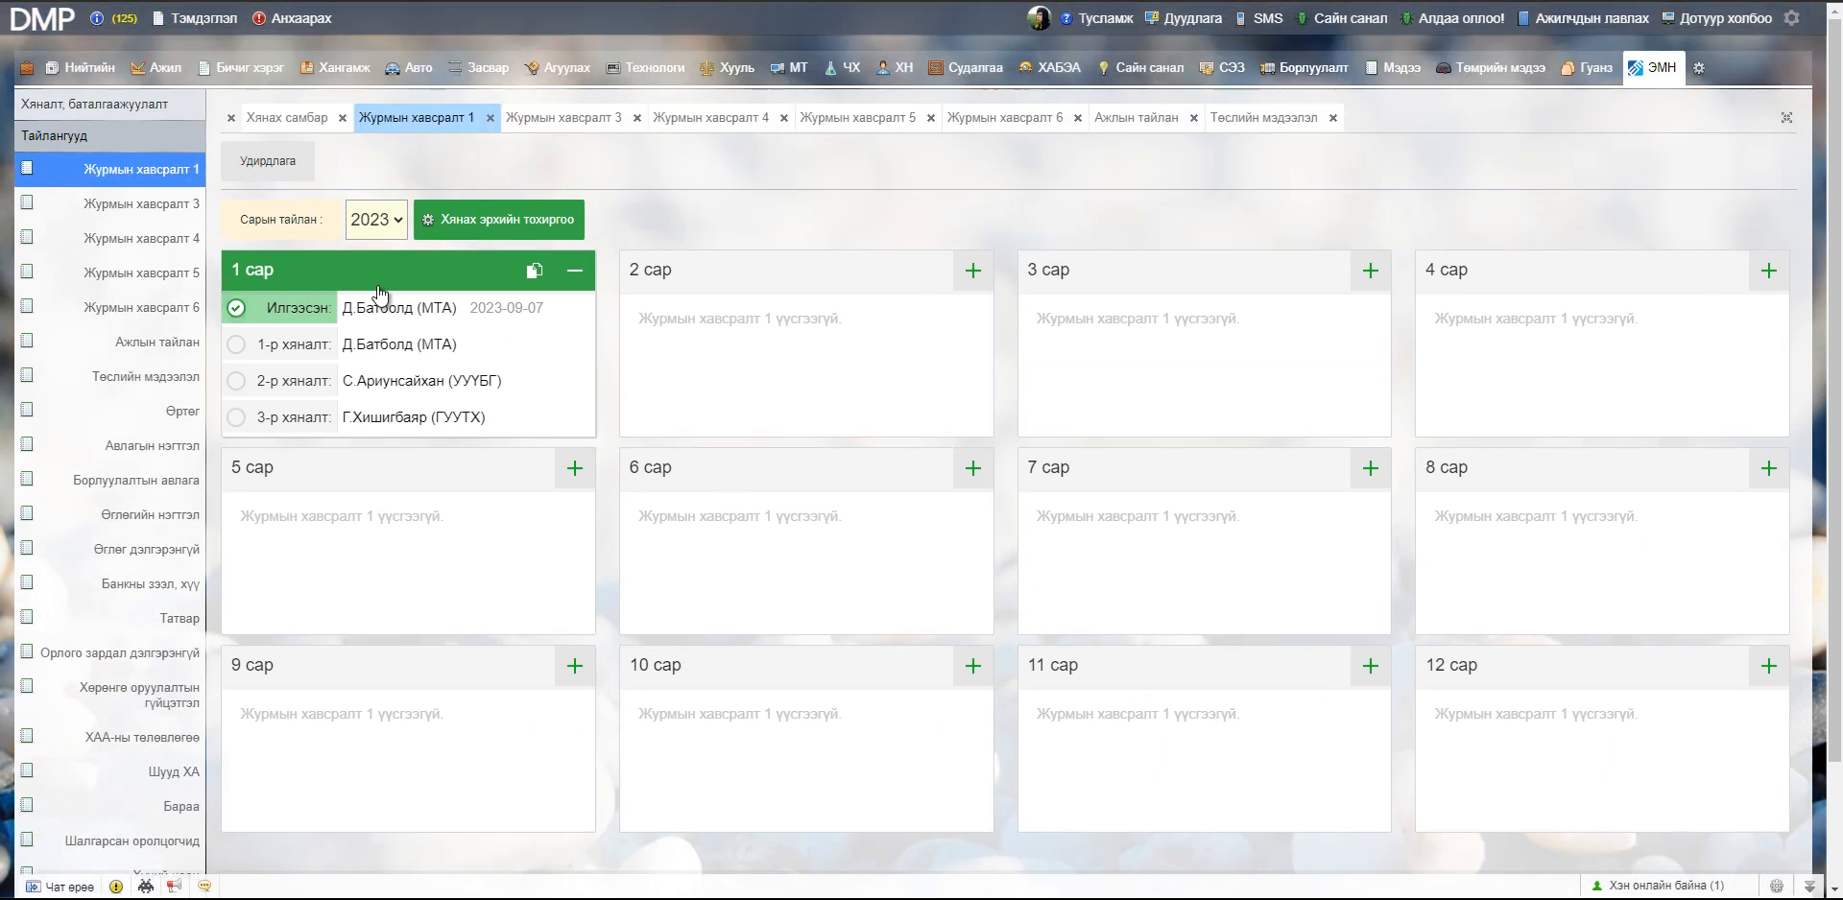
# - View the Журмын хавсралт 1 monthly reports for 2024 and 2022, and return to 2023
pyautogui.click(377, 223)
pyautogui.click(381, 262)
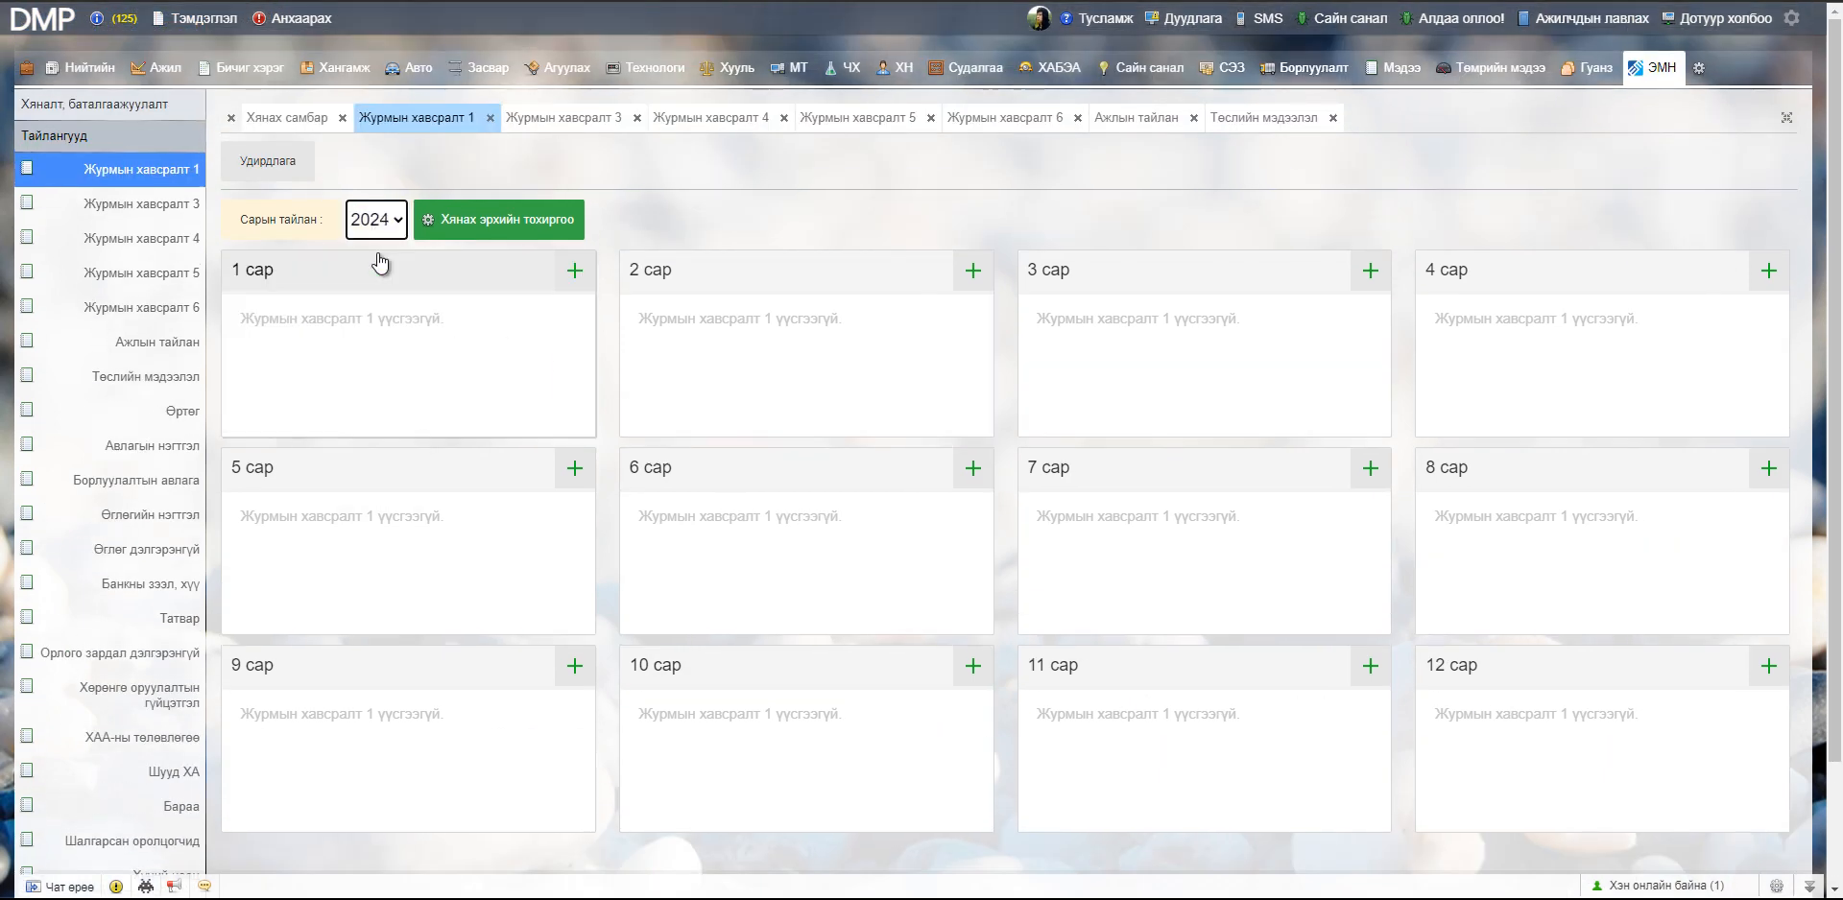
pyautogui.click(377, 220)
pyautogui.click(381, 303)
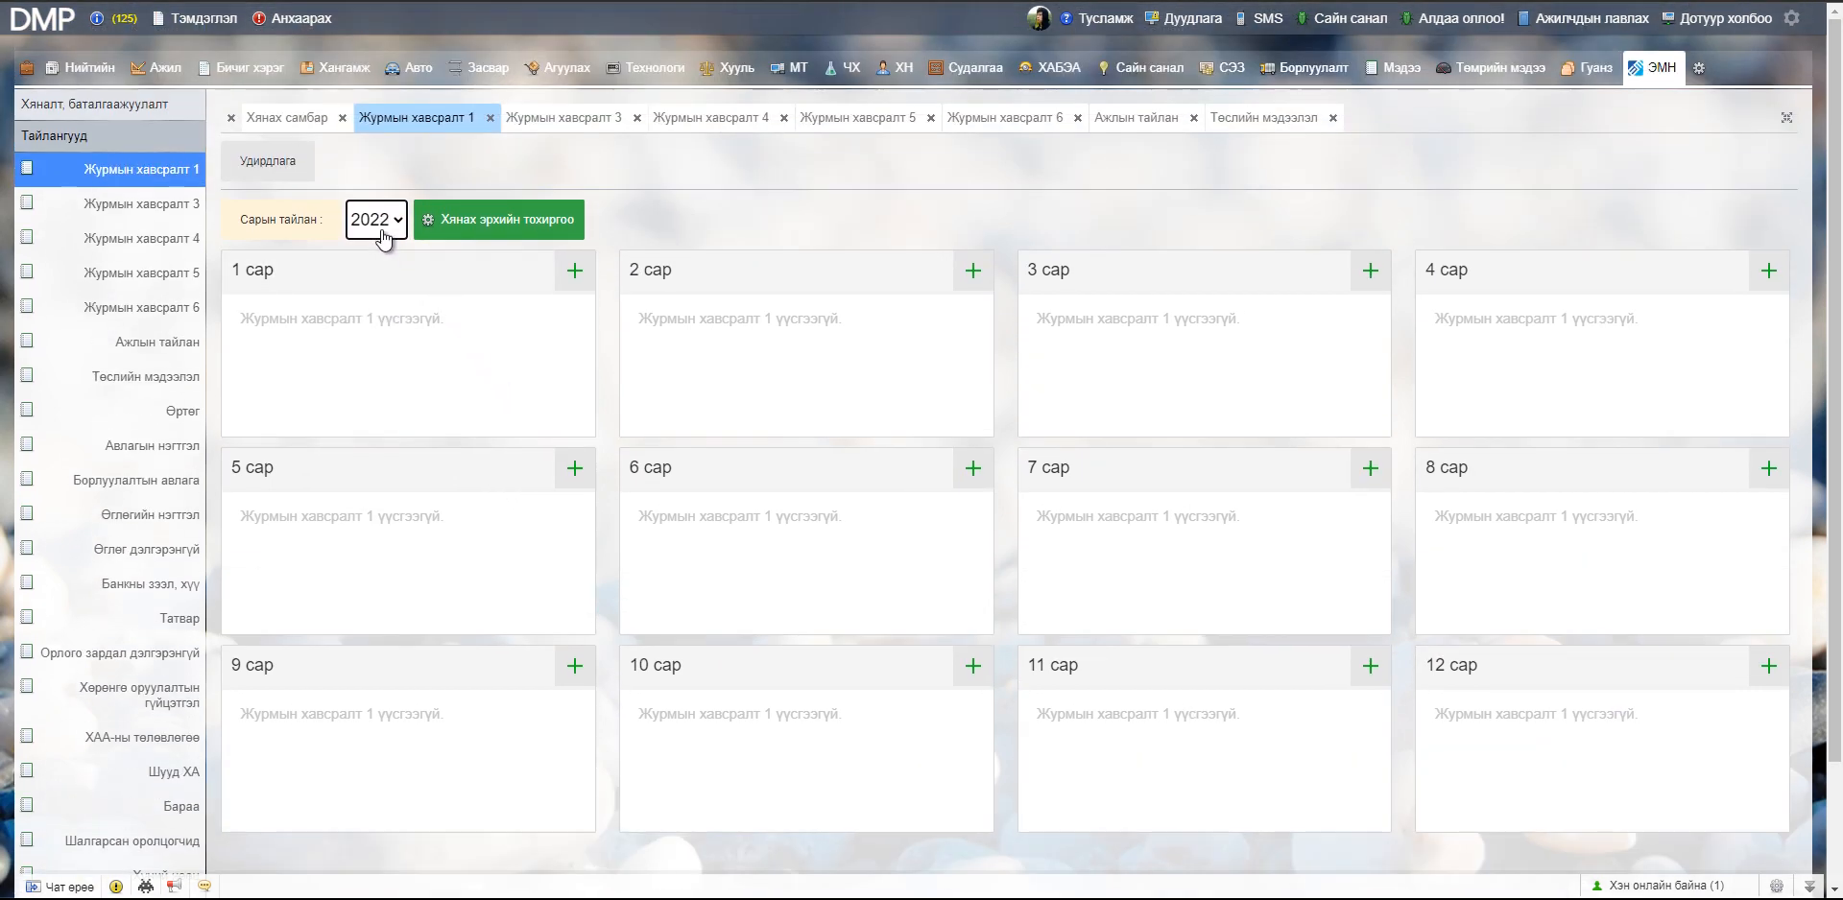
pyautogui.click(383, 228)
pyautogui.click(384, 273)
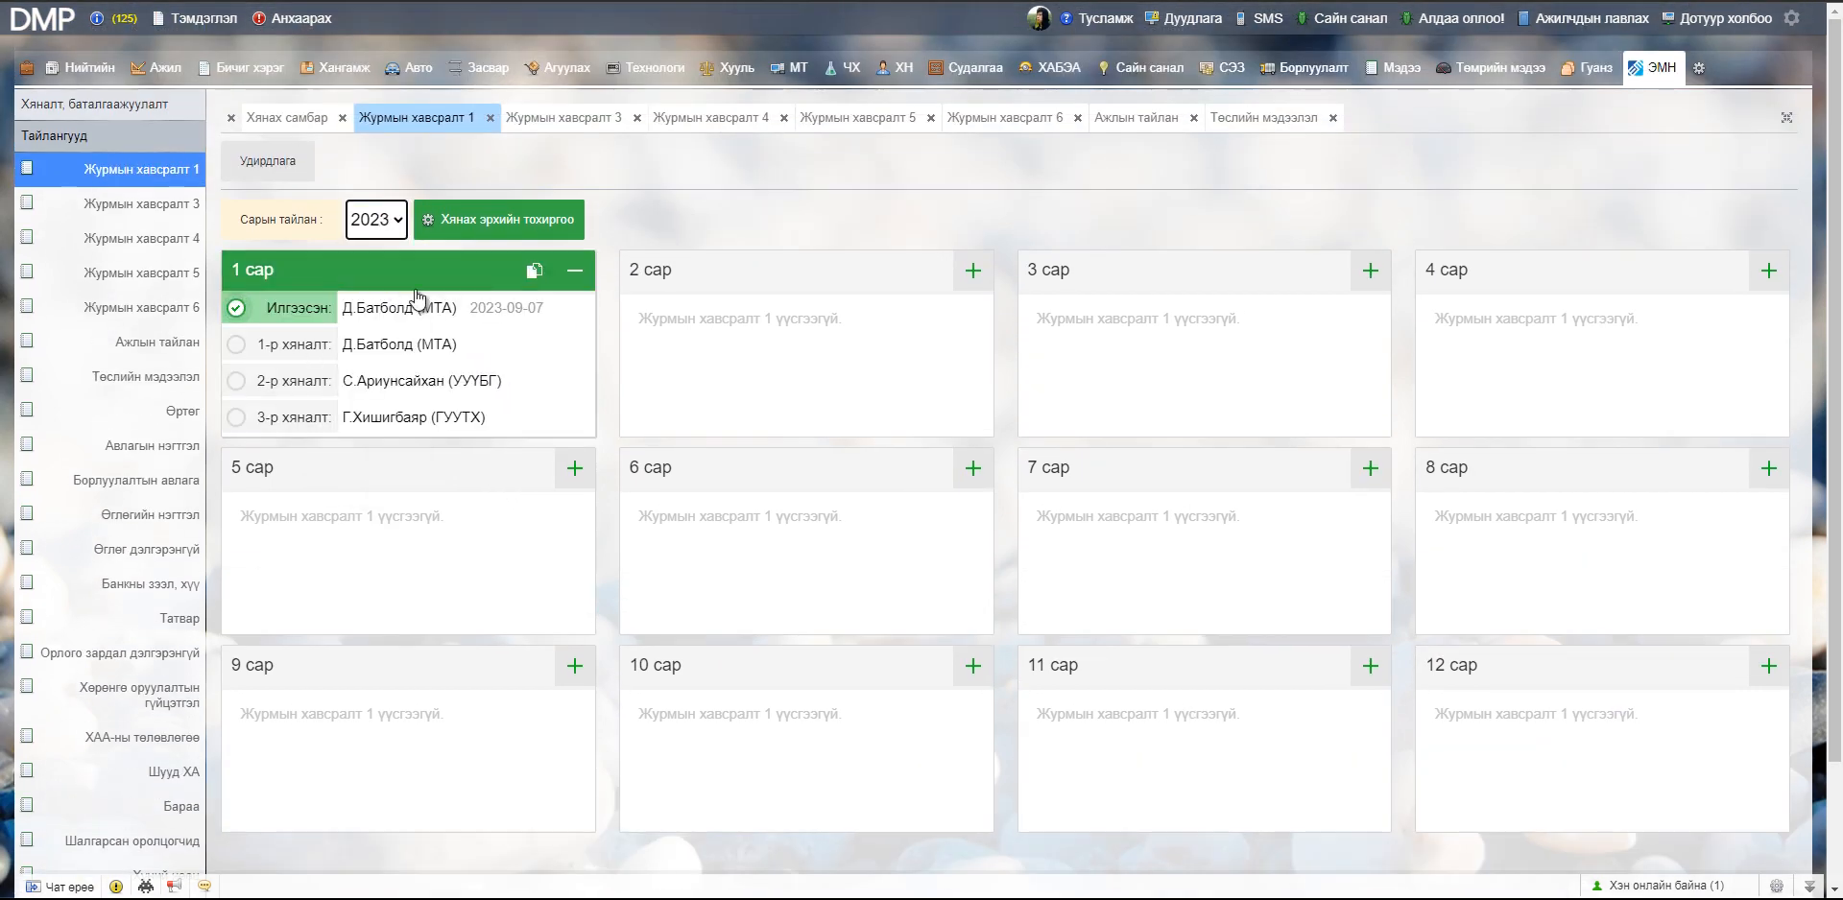
# - Open the Журмын хавсралт 3 report and look through its daily cards for month 9 of 2023
pyautogui.click(113, 205)
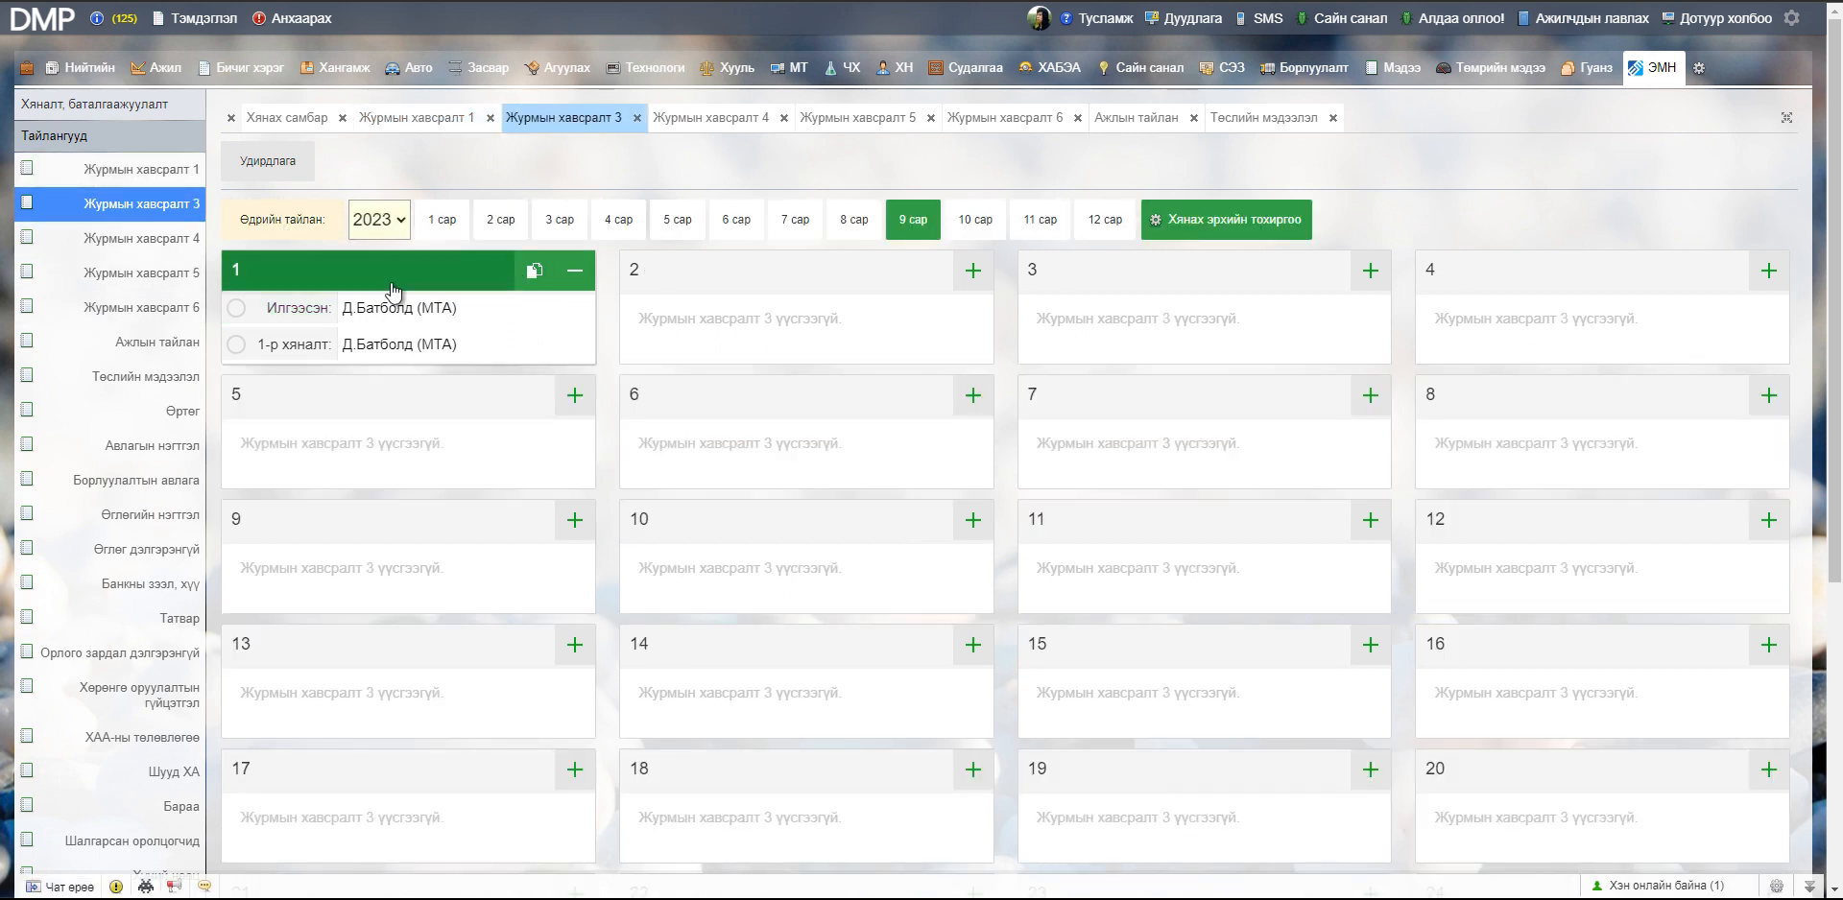
pyautogui.scroll(-5, 822, 370)
pyautogui.scroll(5, 823, 373)
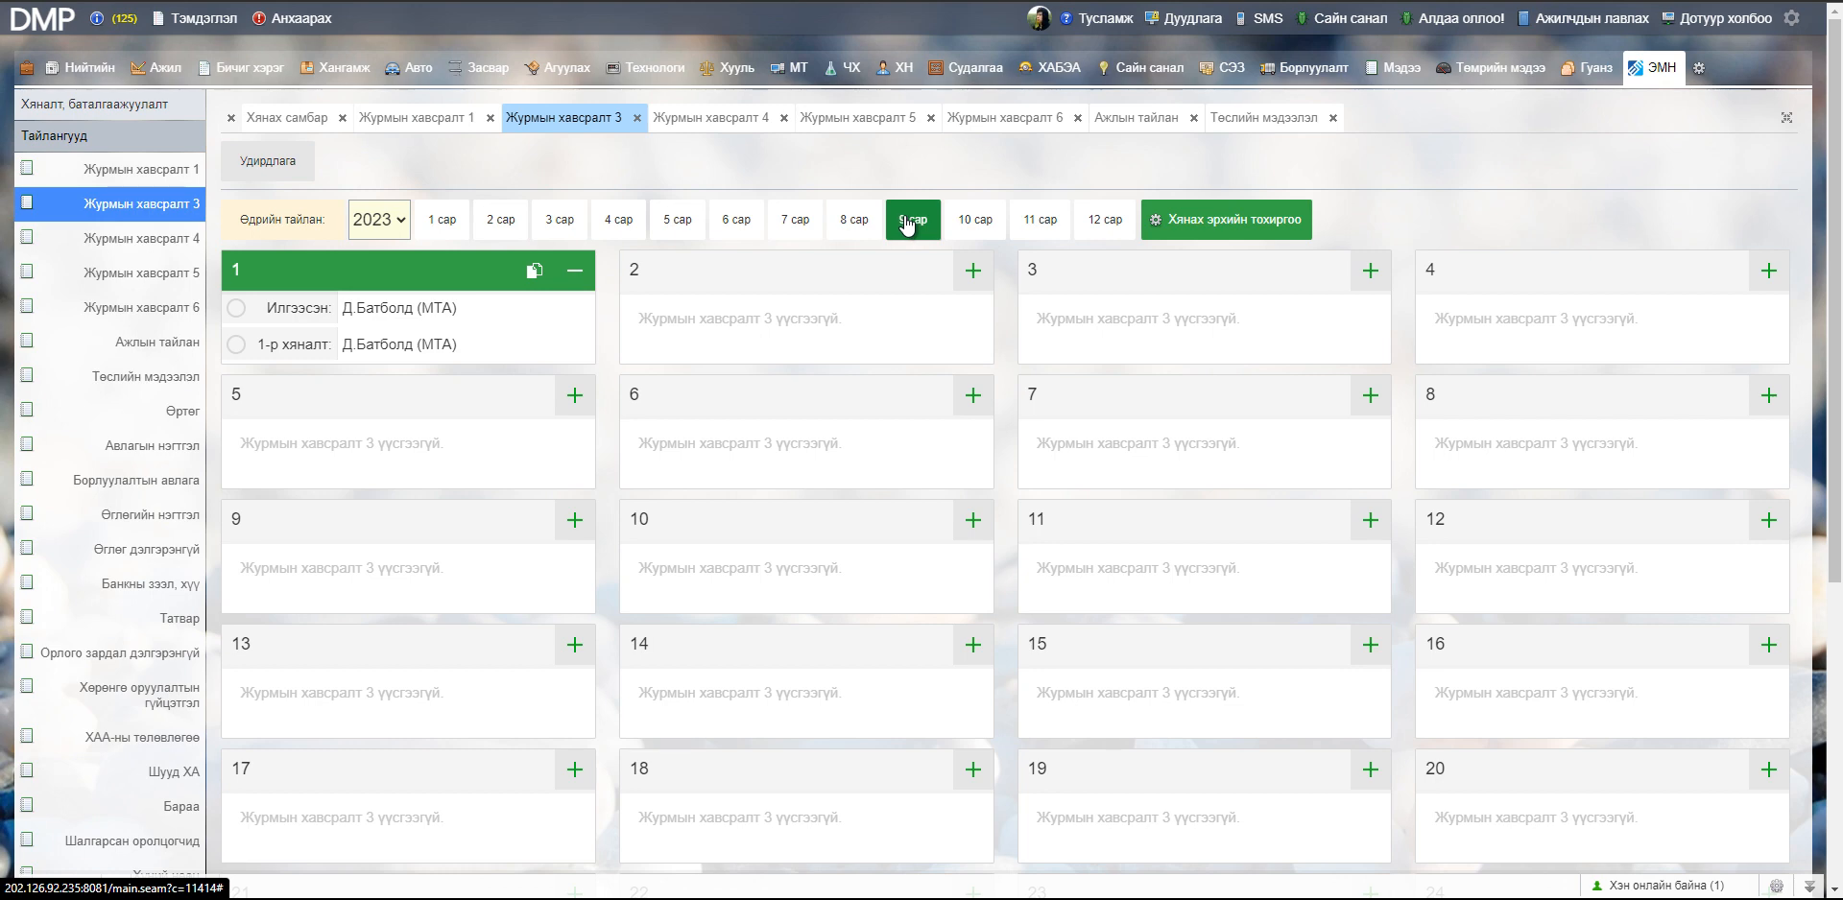
pyautogui.scroll(-4, 1171, 362)
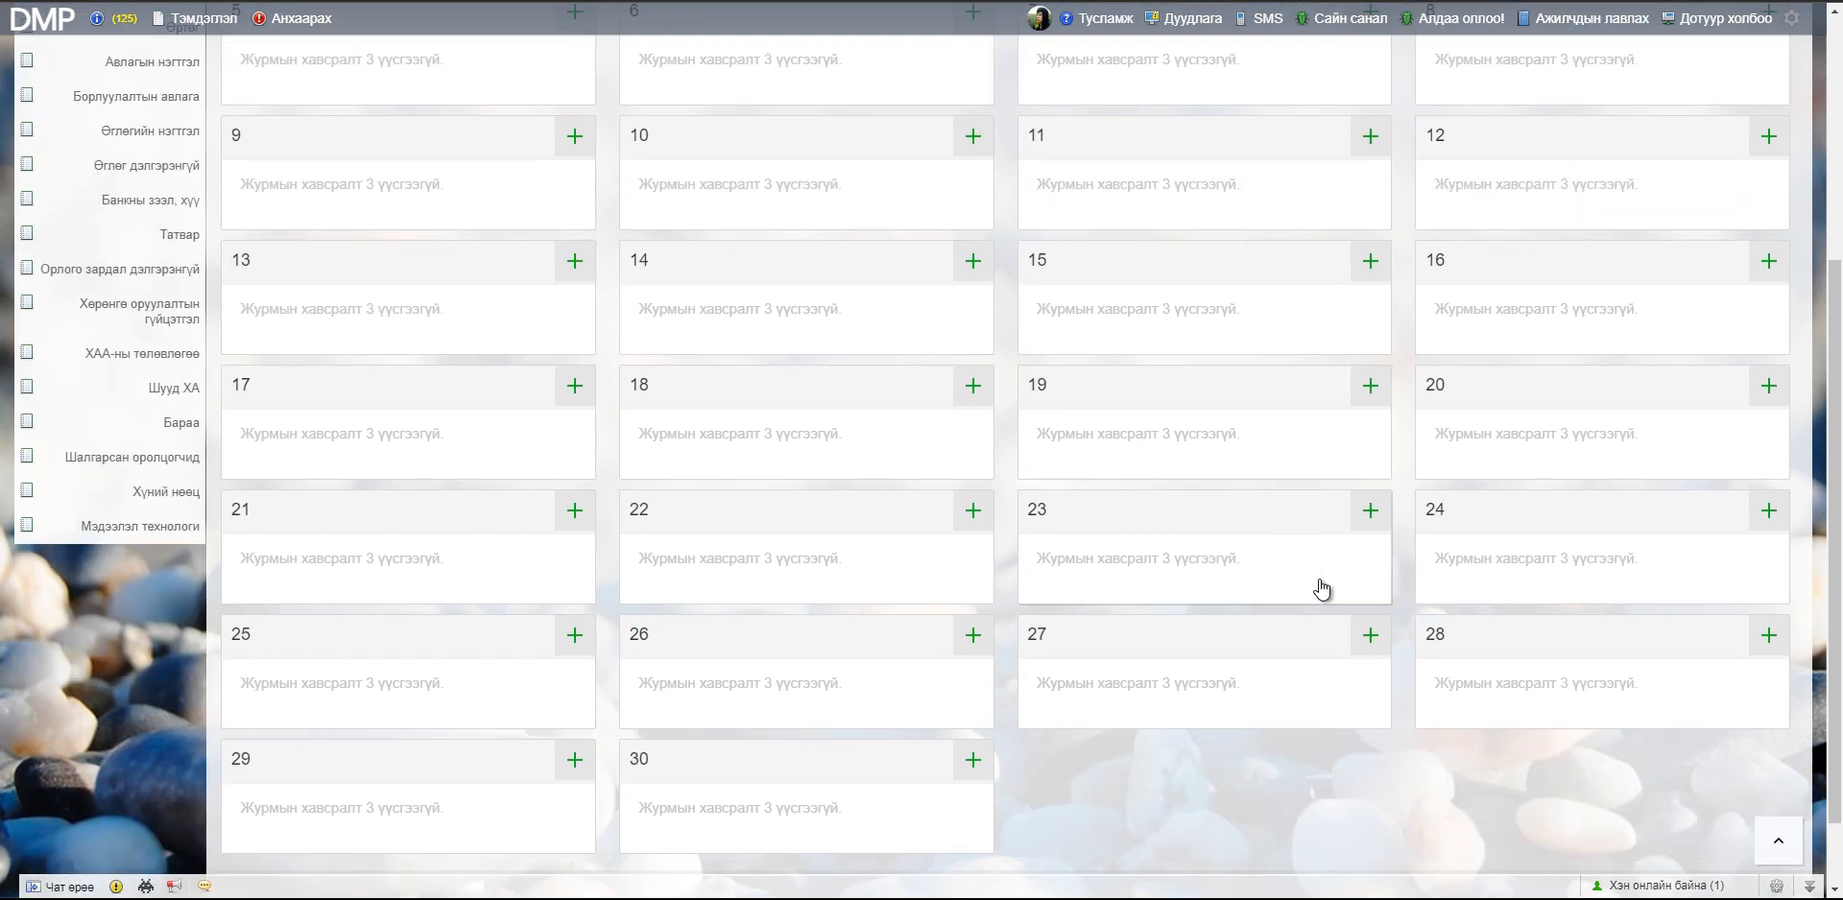
pyautogui.scroll(4, 539, 242)
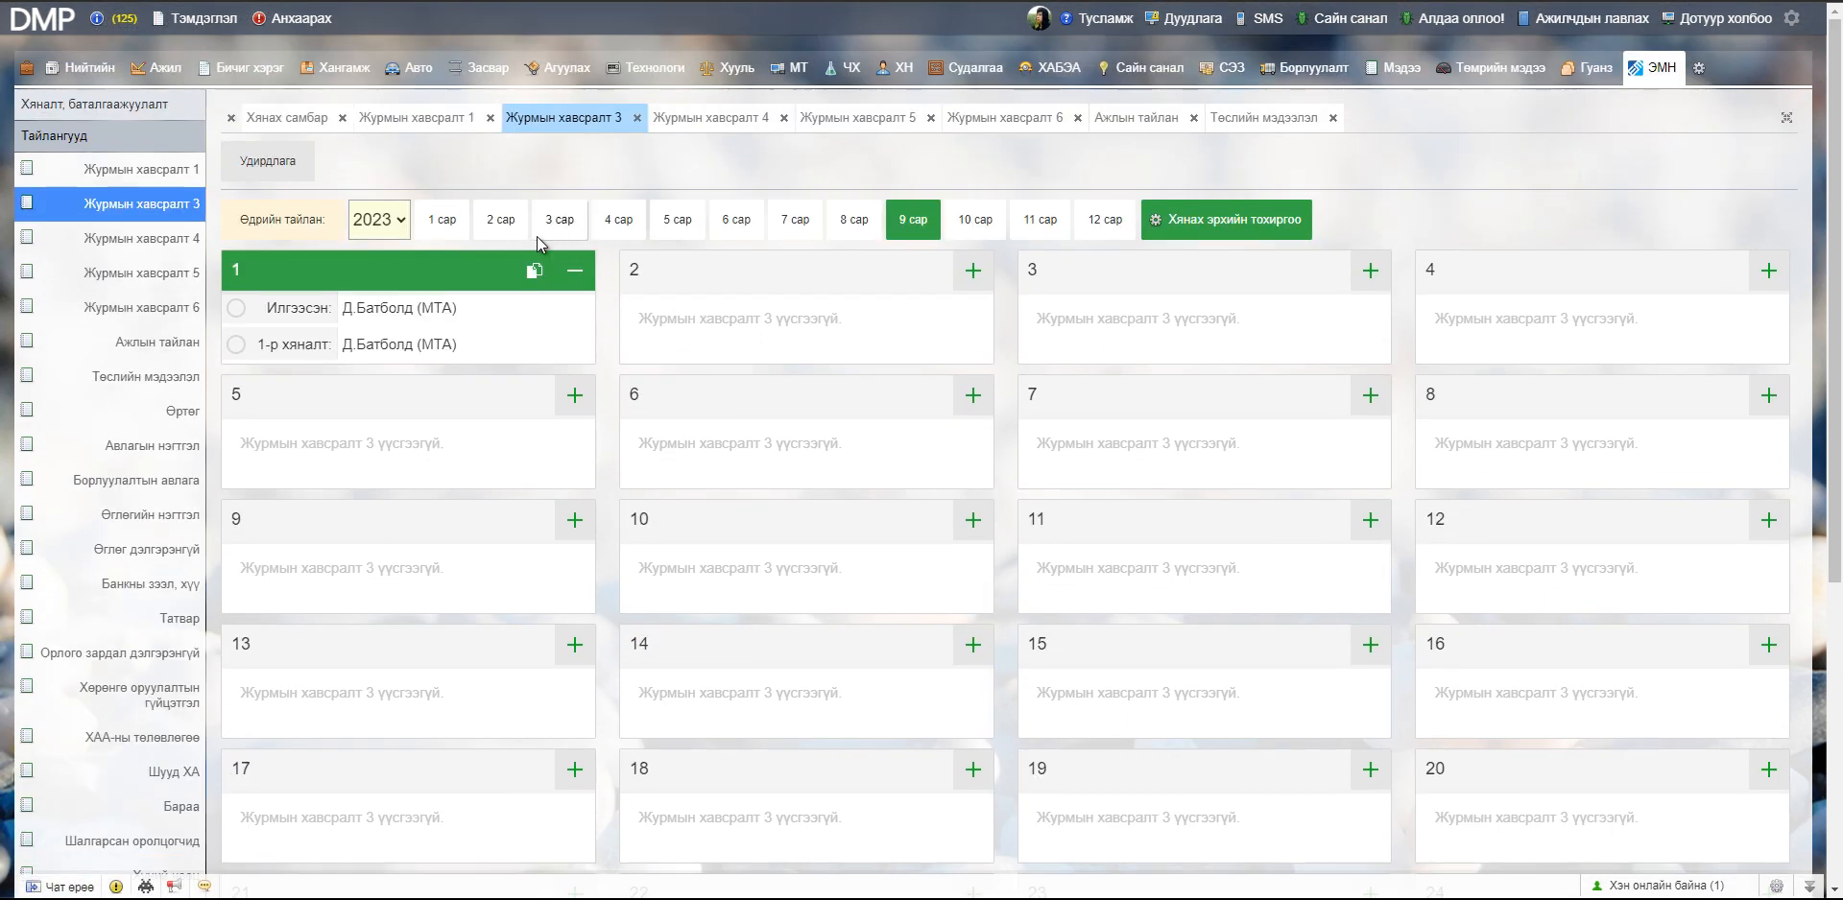
# - Open the yearly Журмын хавсралт 4 report and compare it with the daily Журмын хавсралт 3 report
pyautogui.click(113, 240)
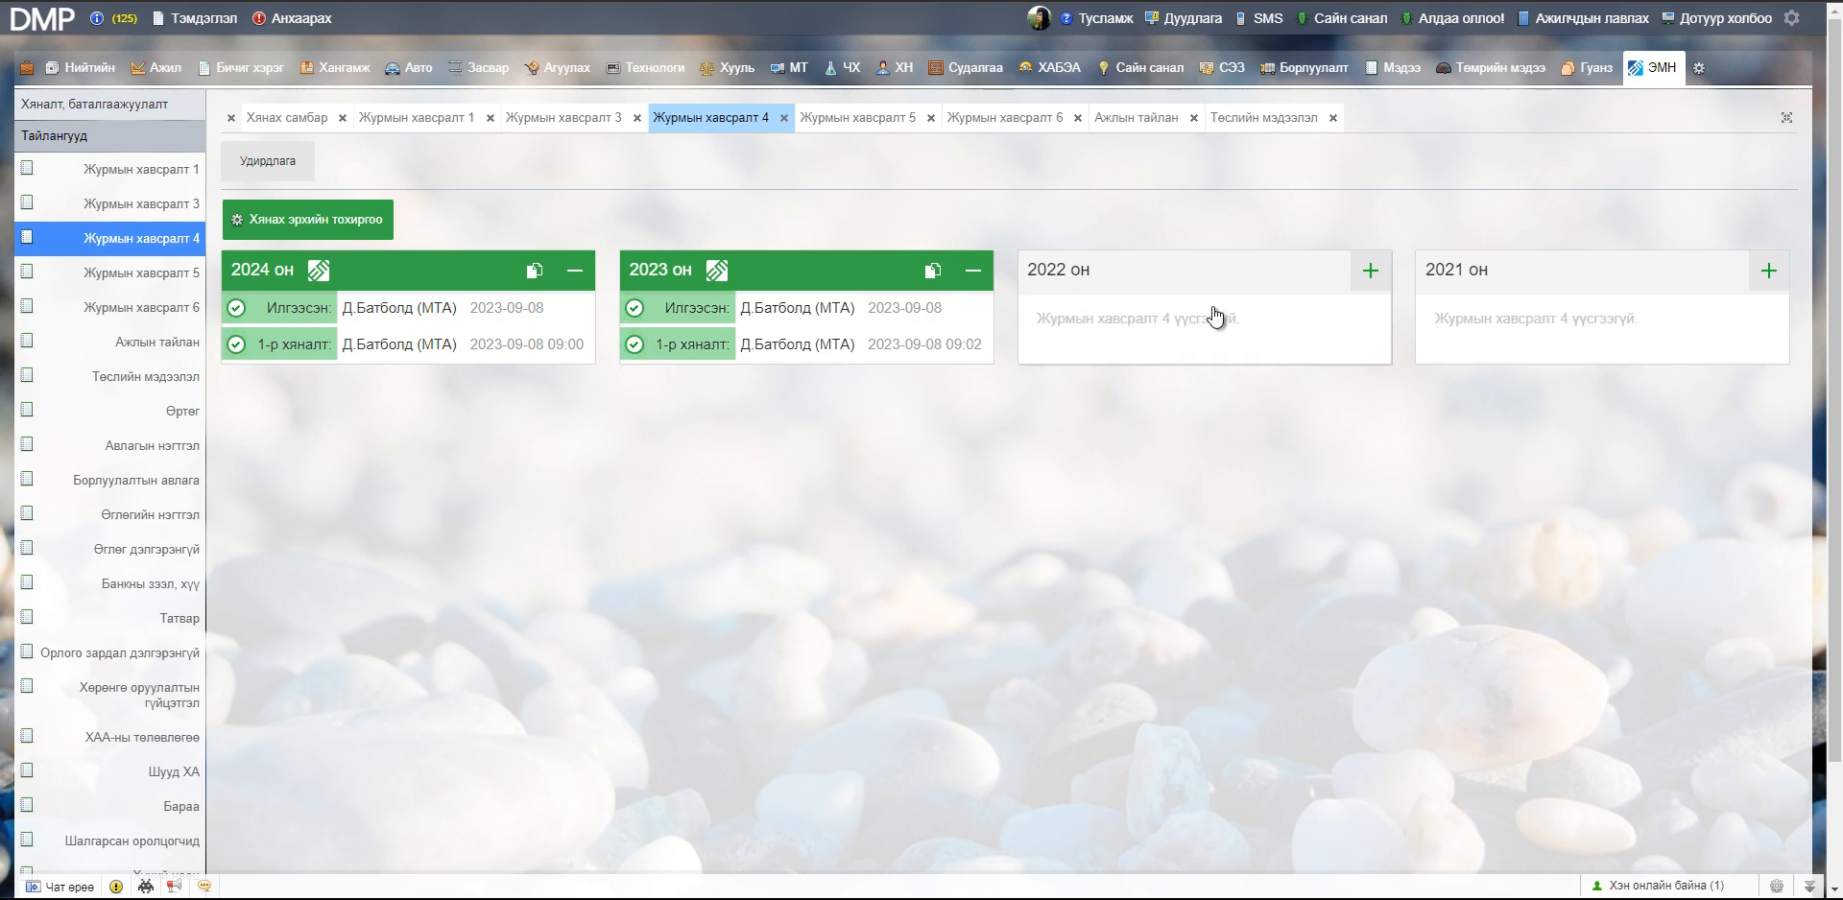
pyautogui.click(154, 205)
pyautogui.click(154, 236)
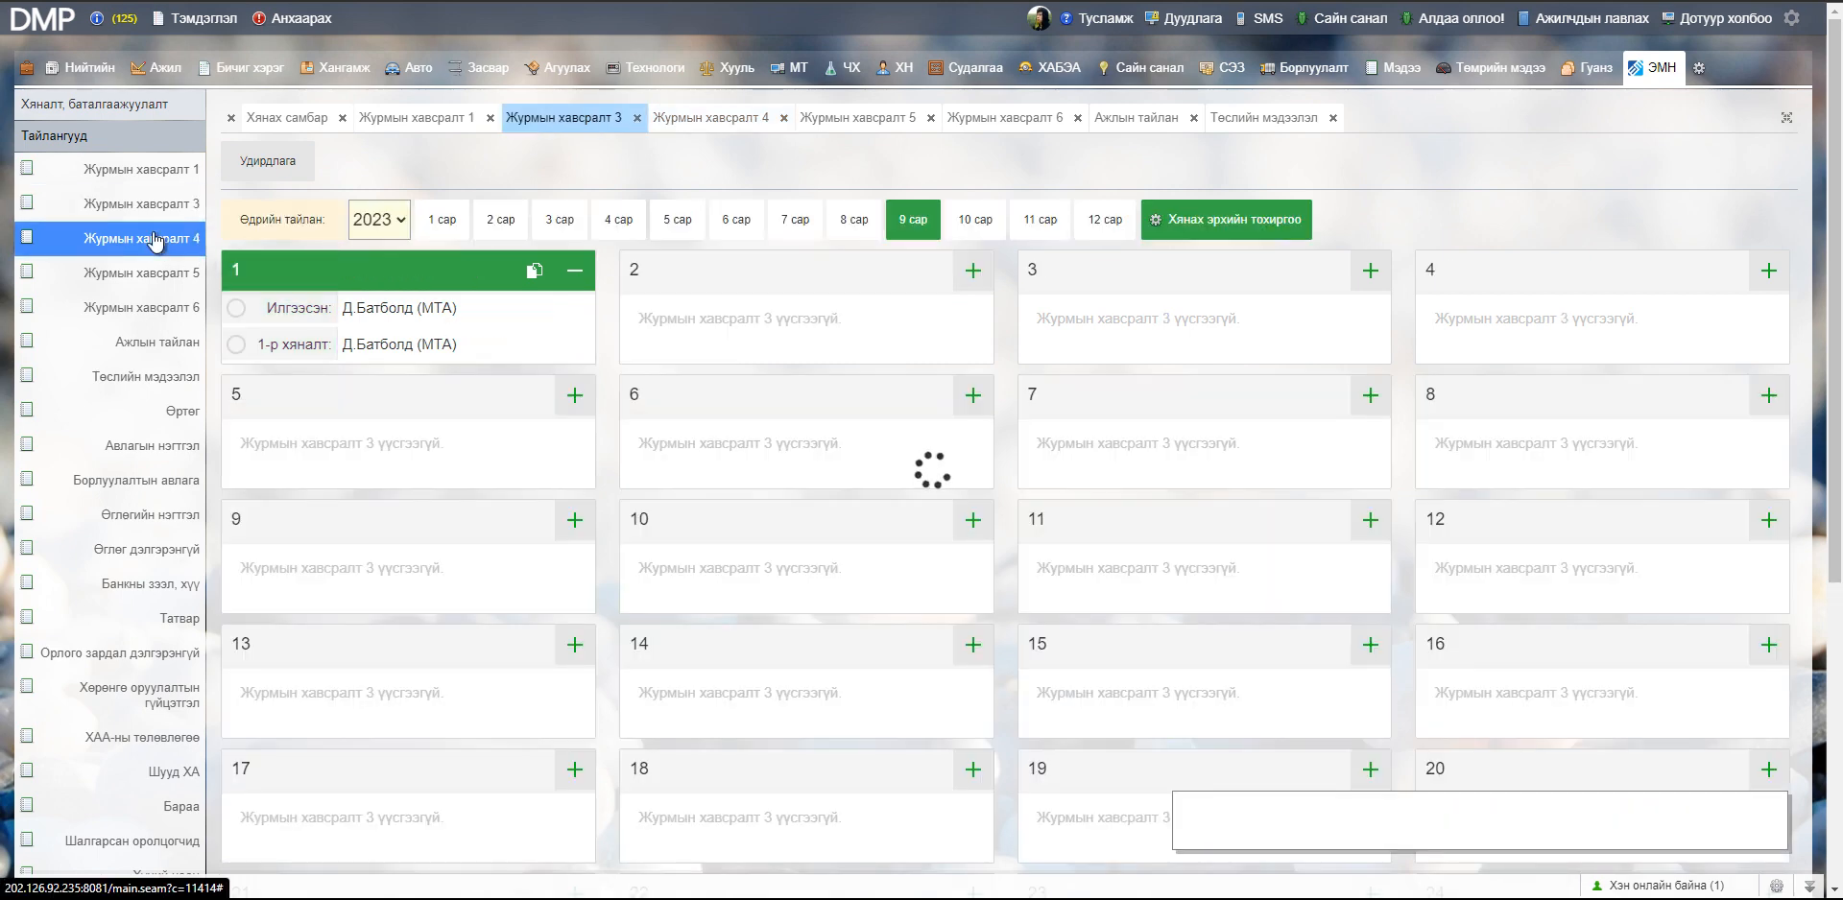
pyautogui.click(153, 205)
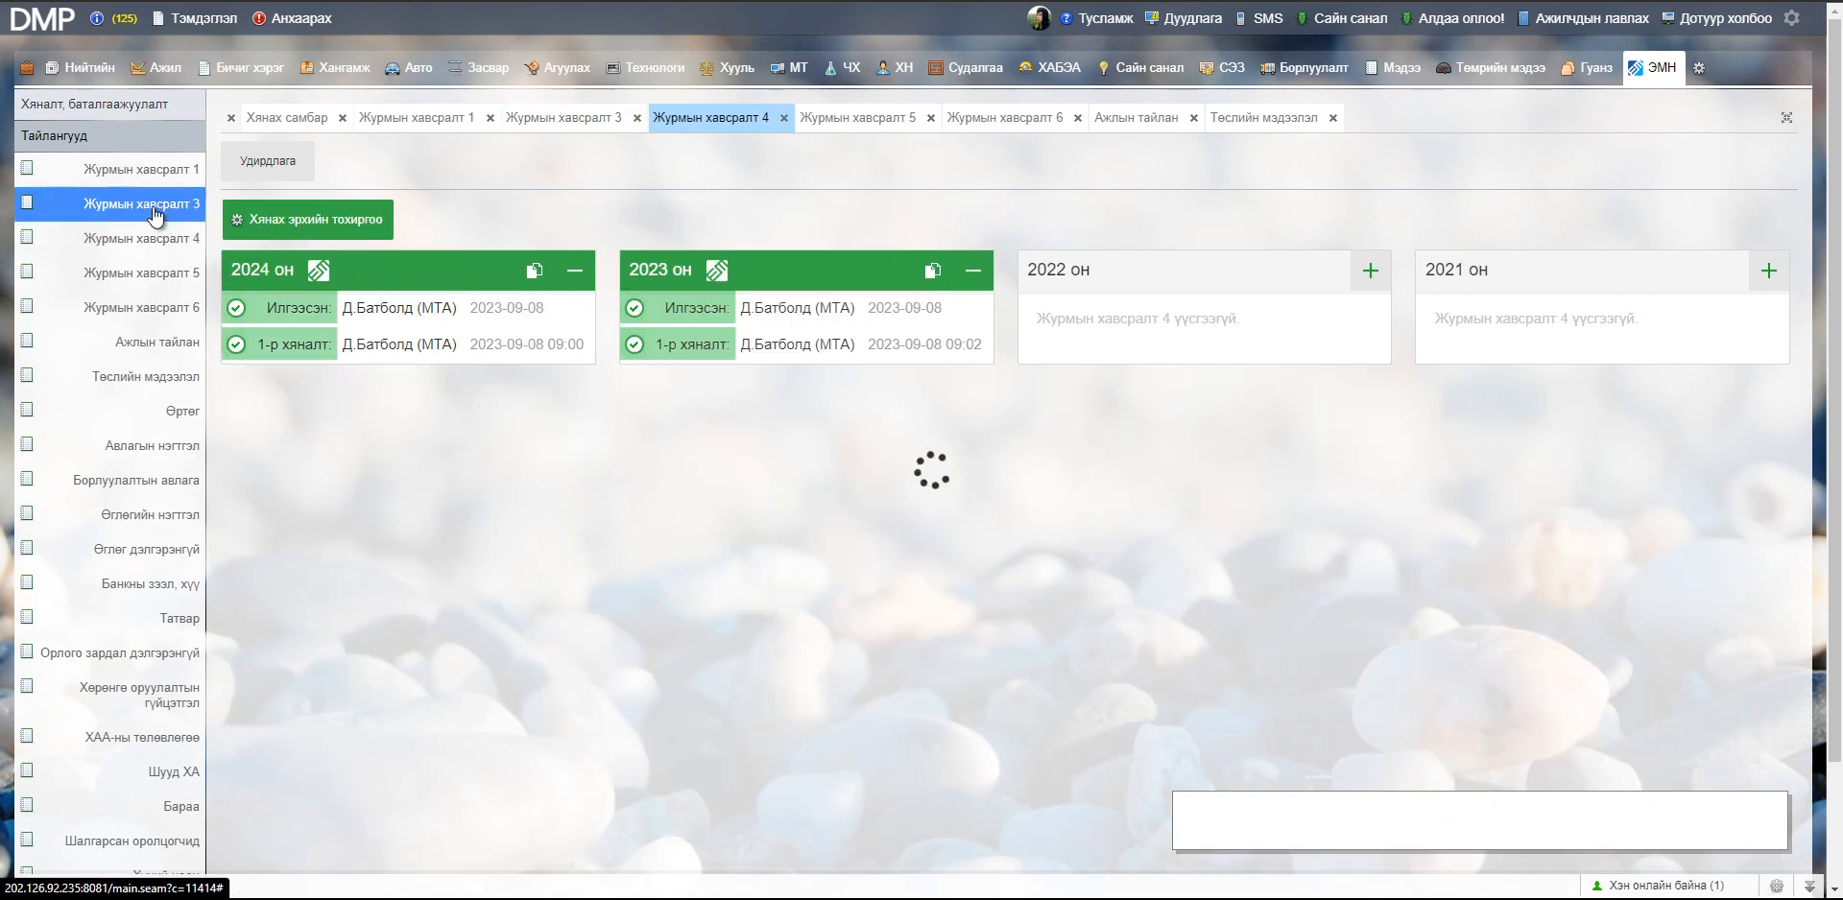
# - Examine the order of reviewers in the Журмын хавсралт 1 review rights settings and close them
pyautogui.click(154, 178)
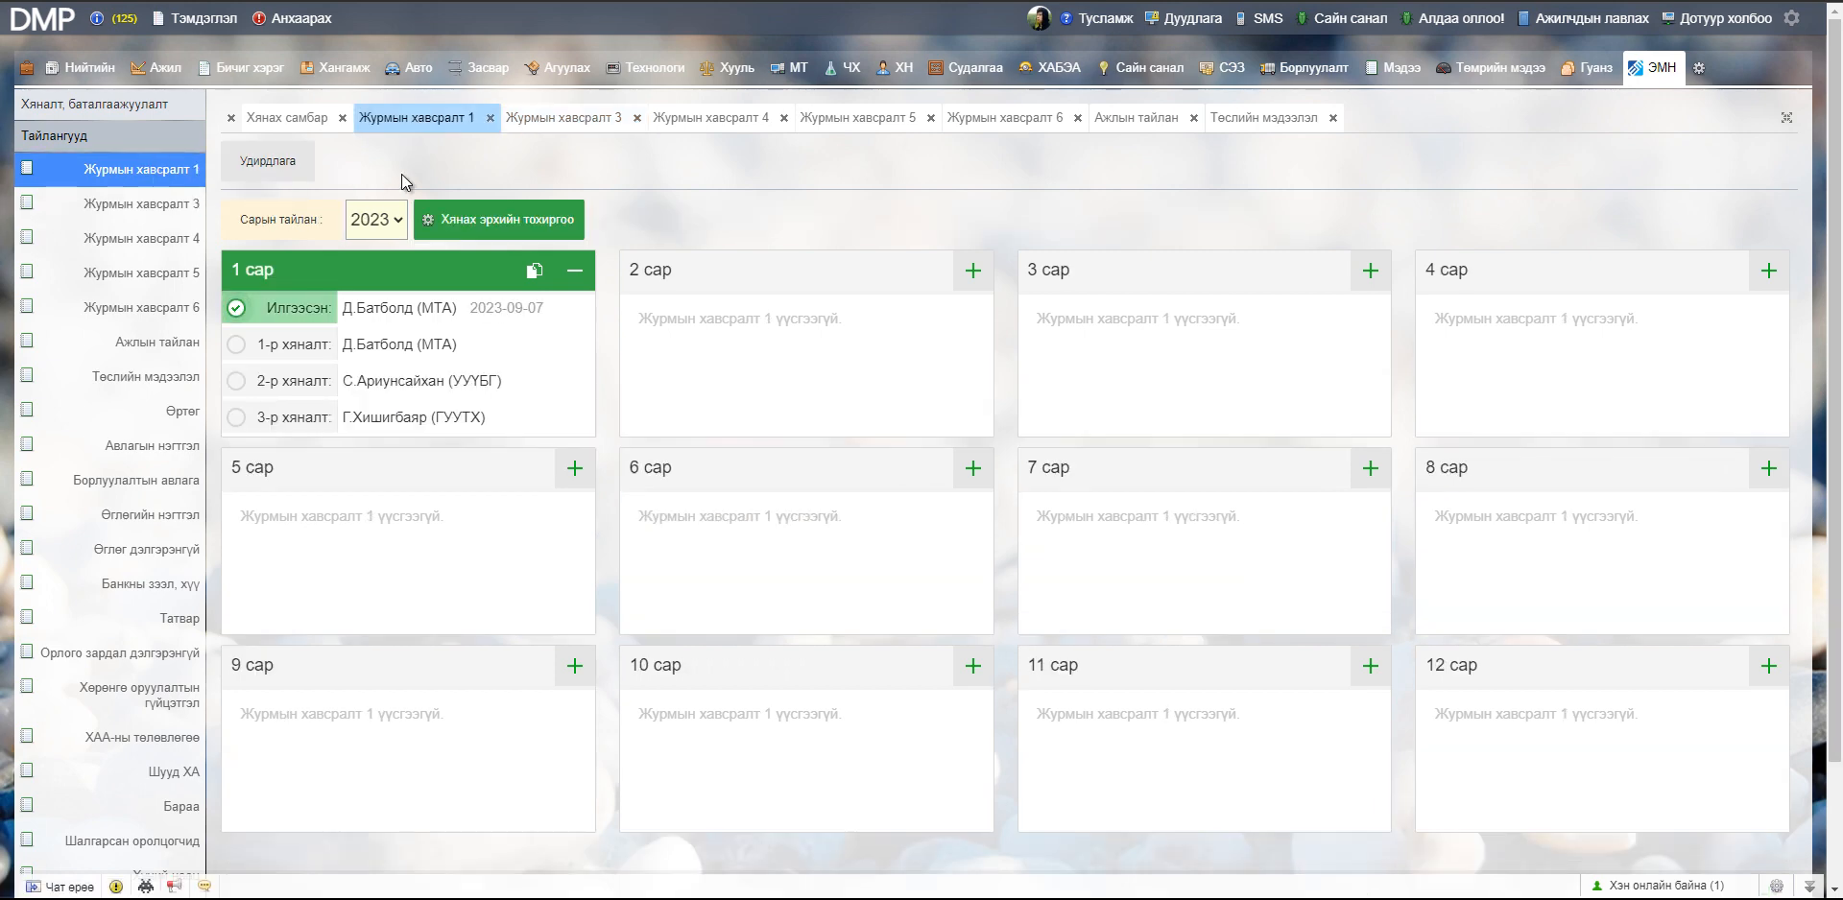
pyautogui.click(471, 220)
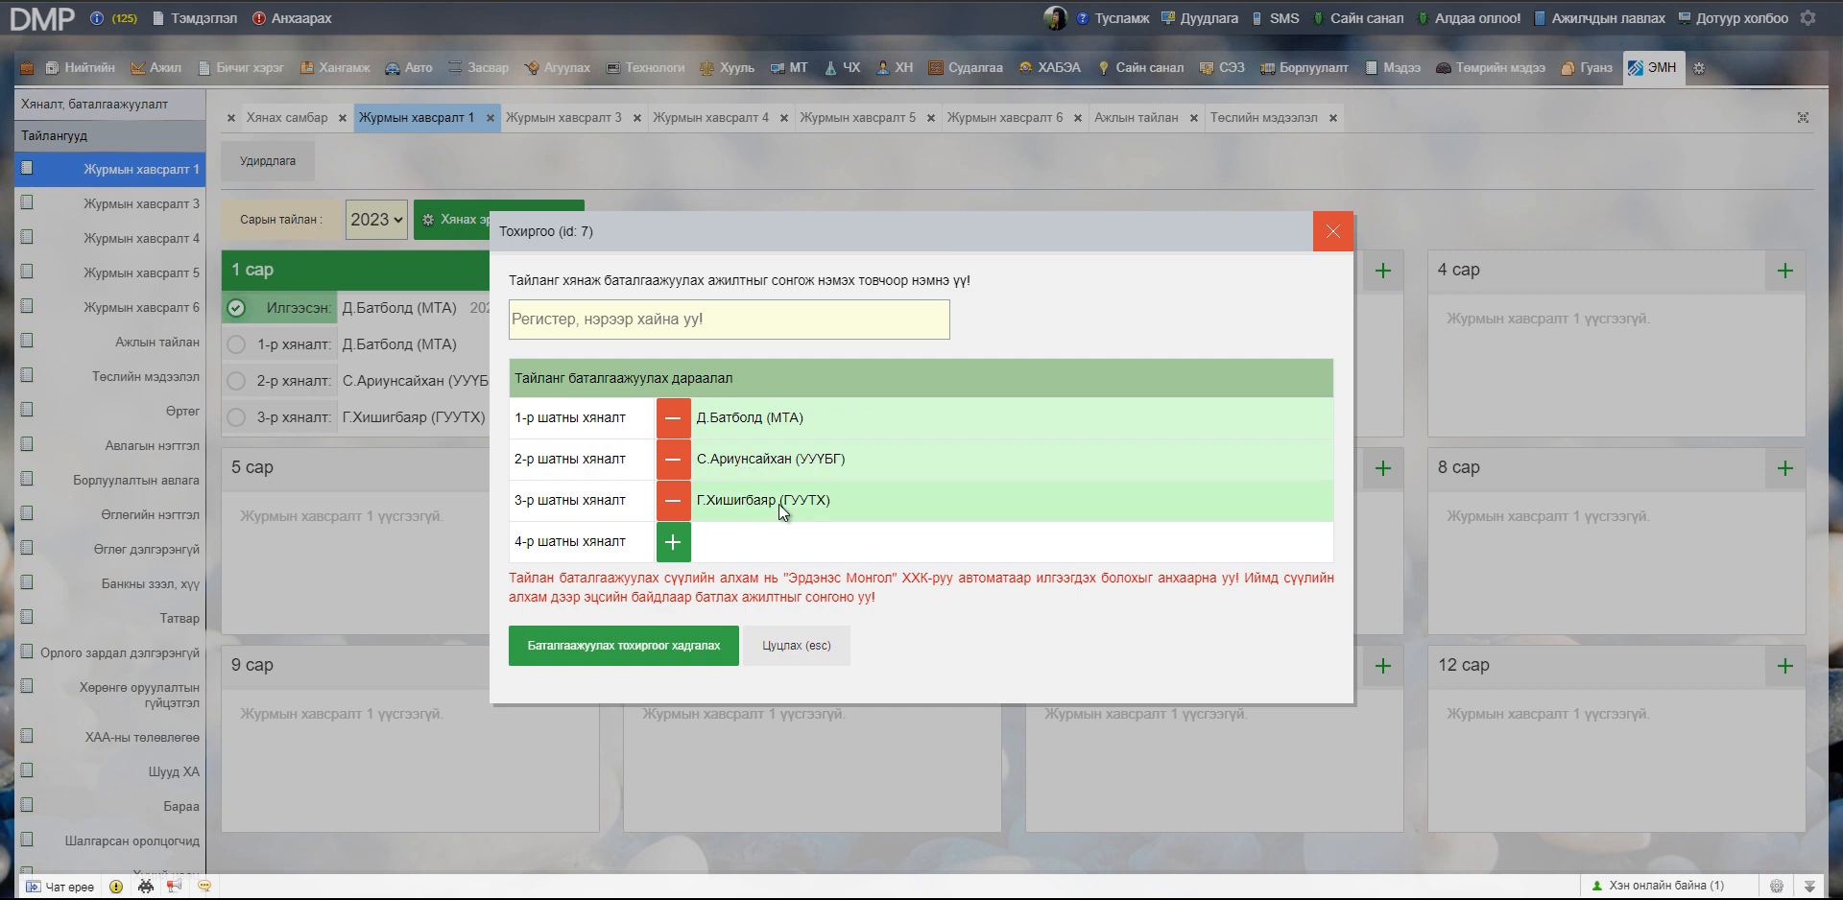
pyautogui.moveTo(780, 505); pyautogui.dragTo(745, 460)
pyautogui.click(745, 418)
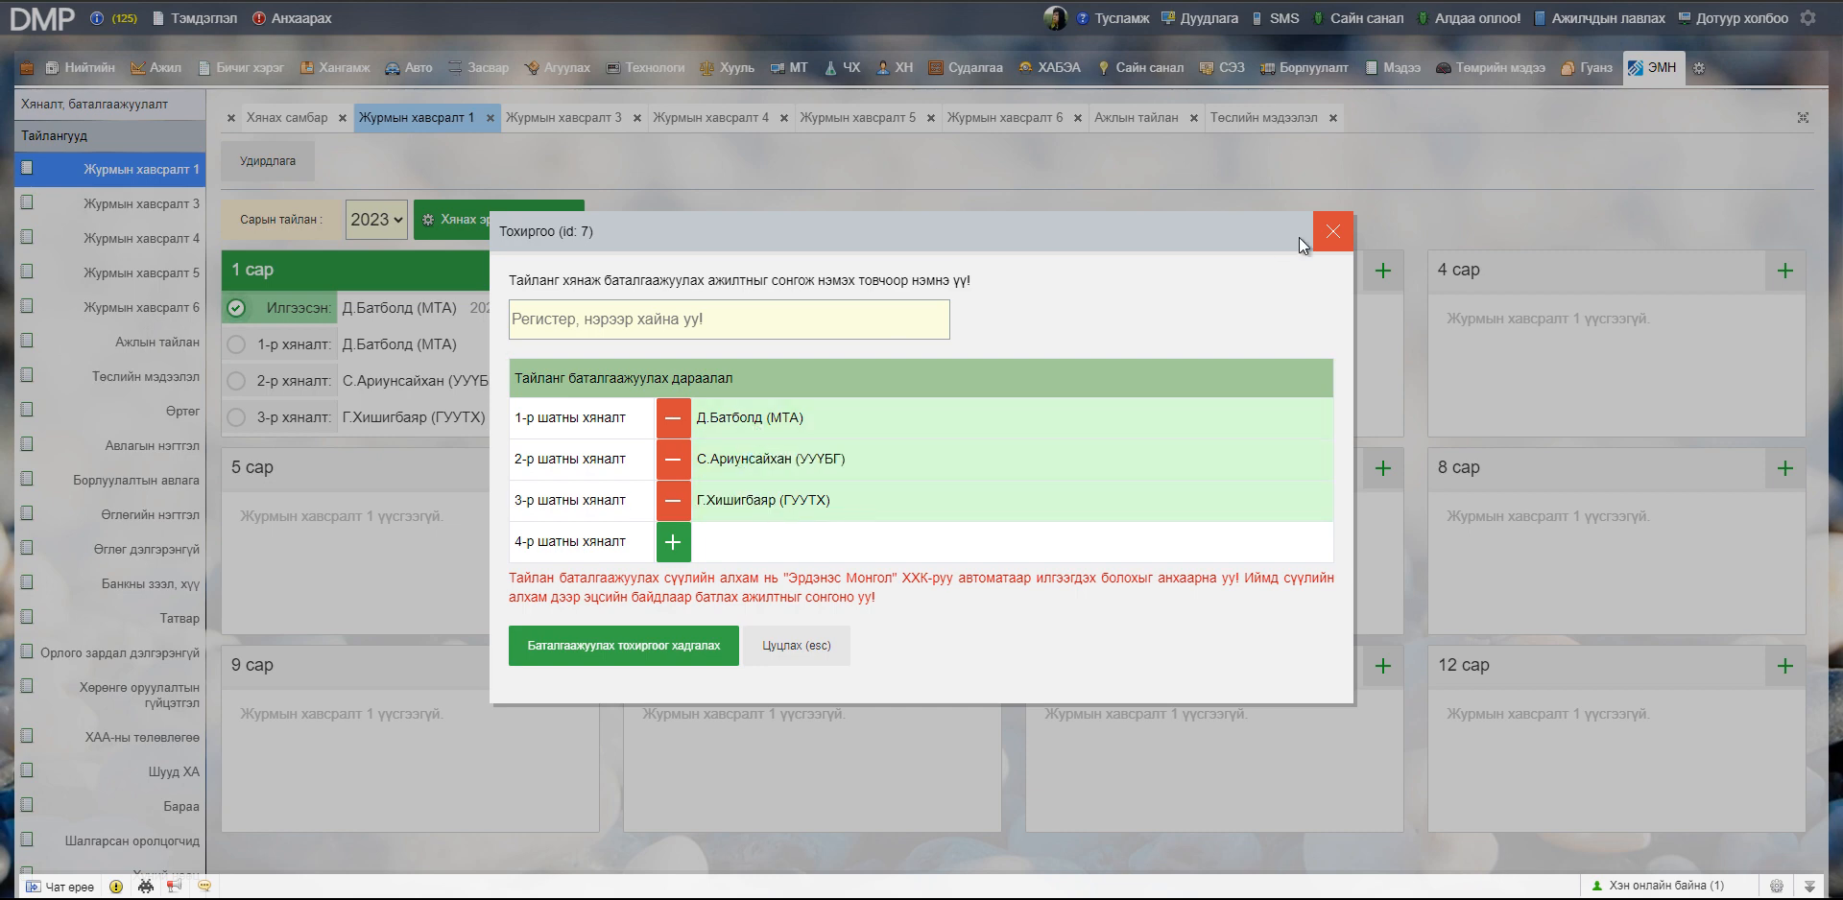
pyautogui.click(1332, 232)
# - In the Журмын хавсралт 3 review rights settings, add the Мэдээллийн технологийн алба system administrator as second-stage reviewer
pyautogui.click(92, 213)
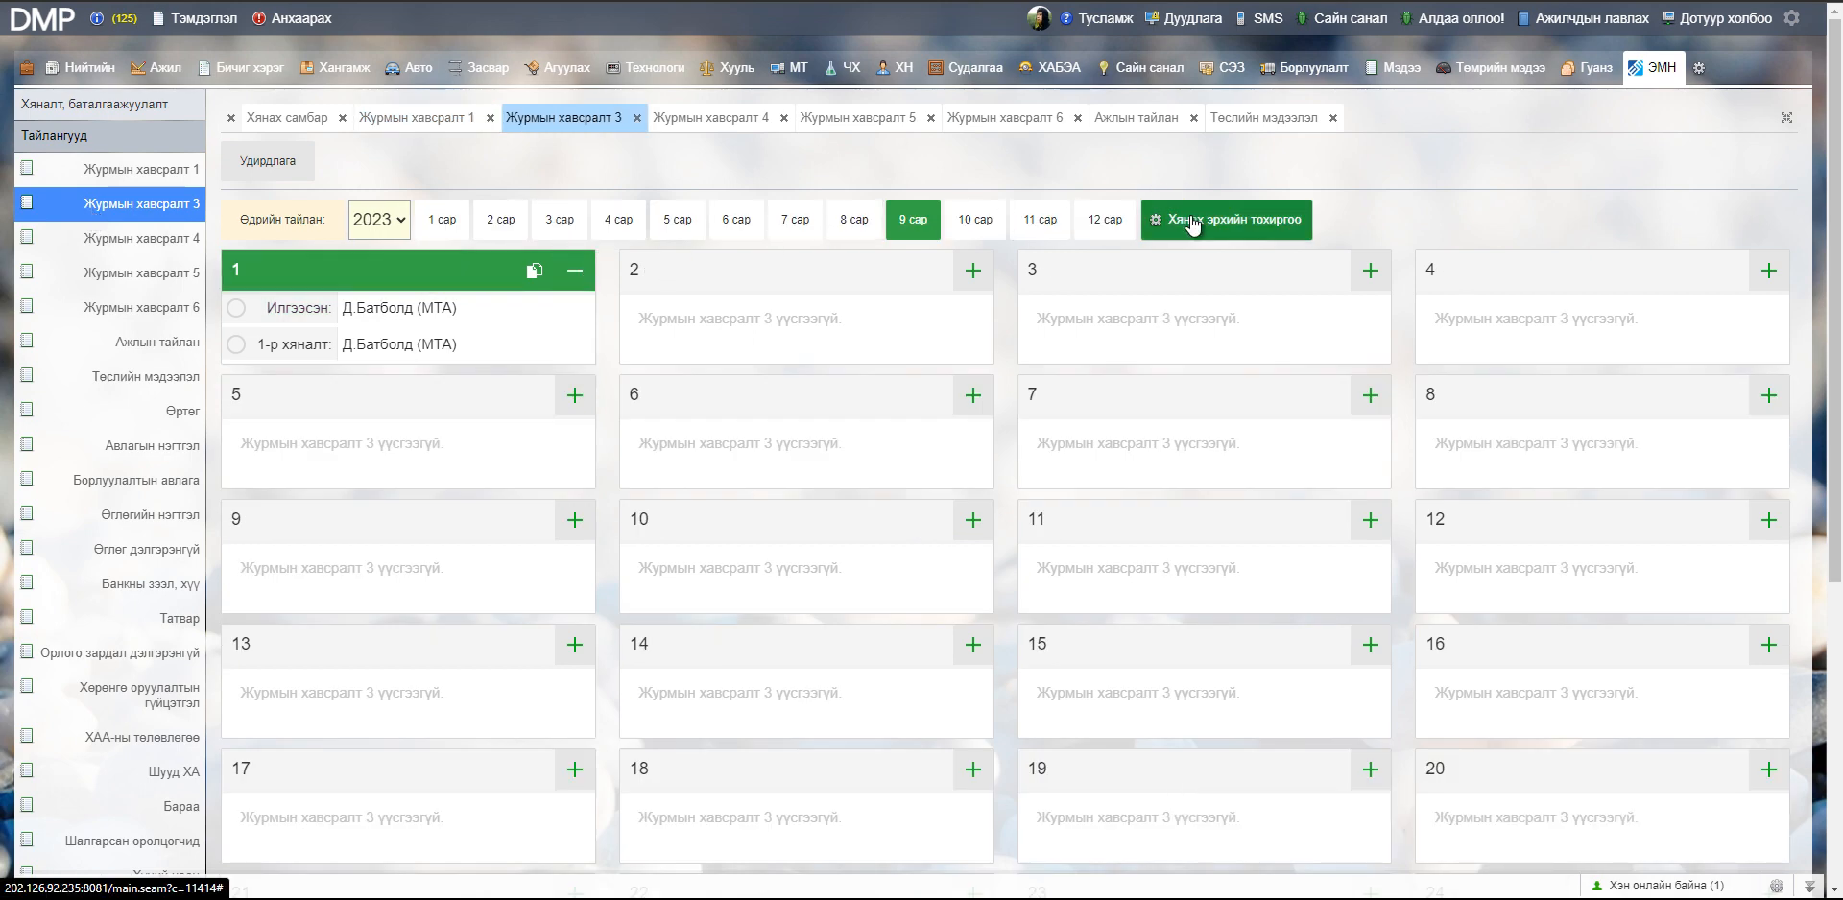
pyautogui.click(1225, 227)
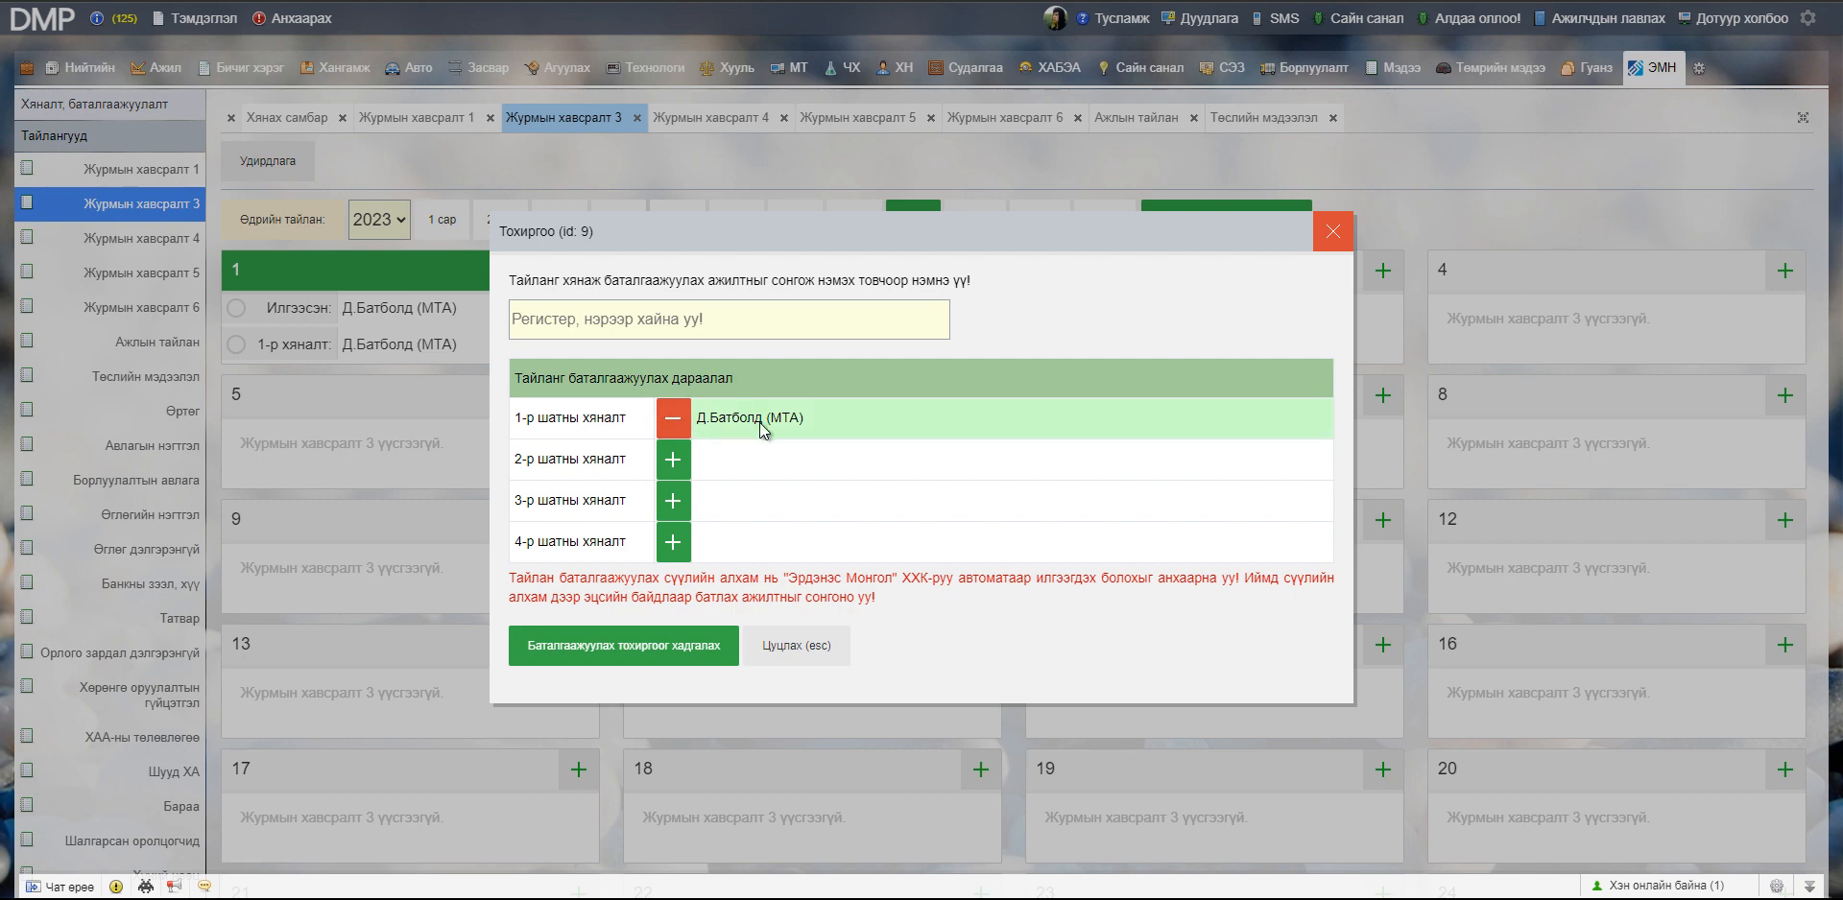
pyautogui.click(706, 314)
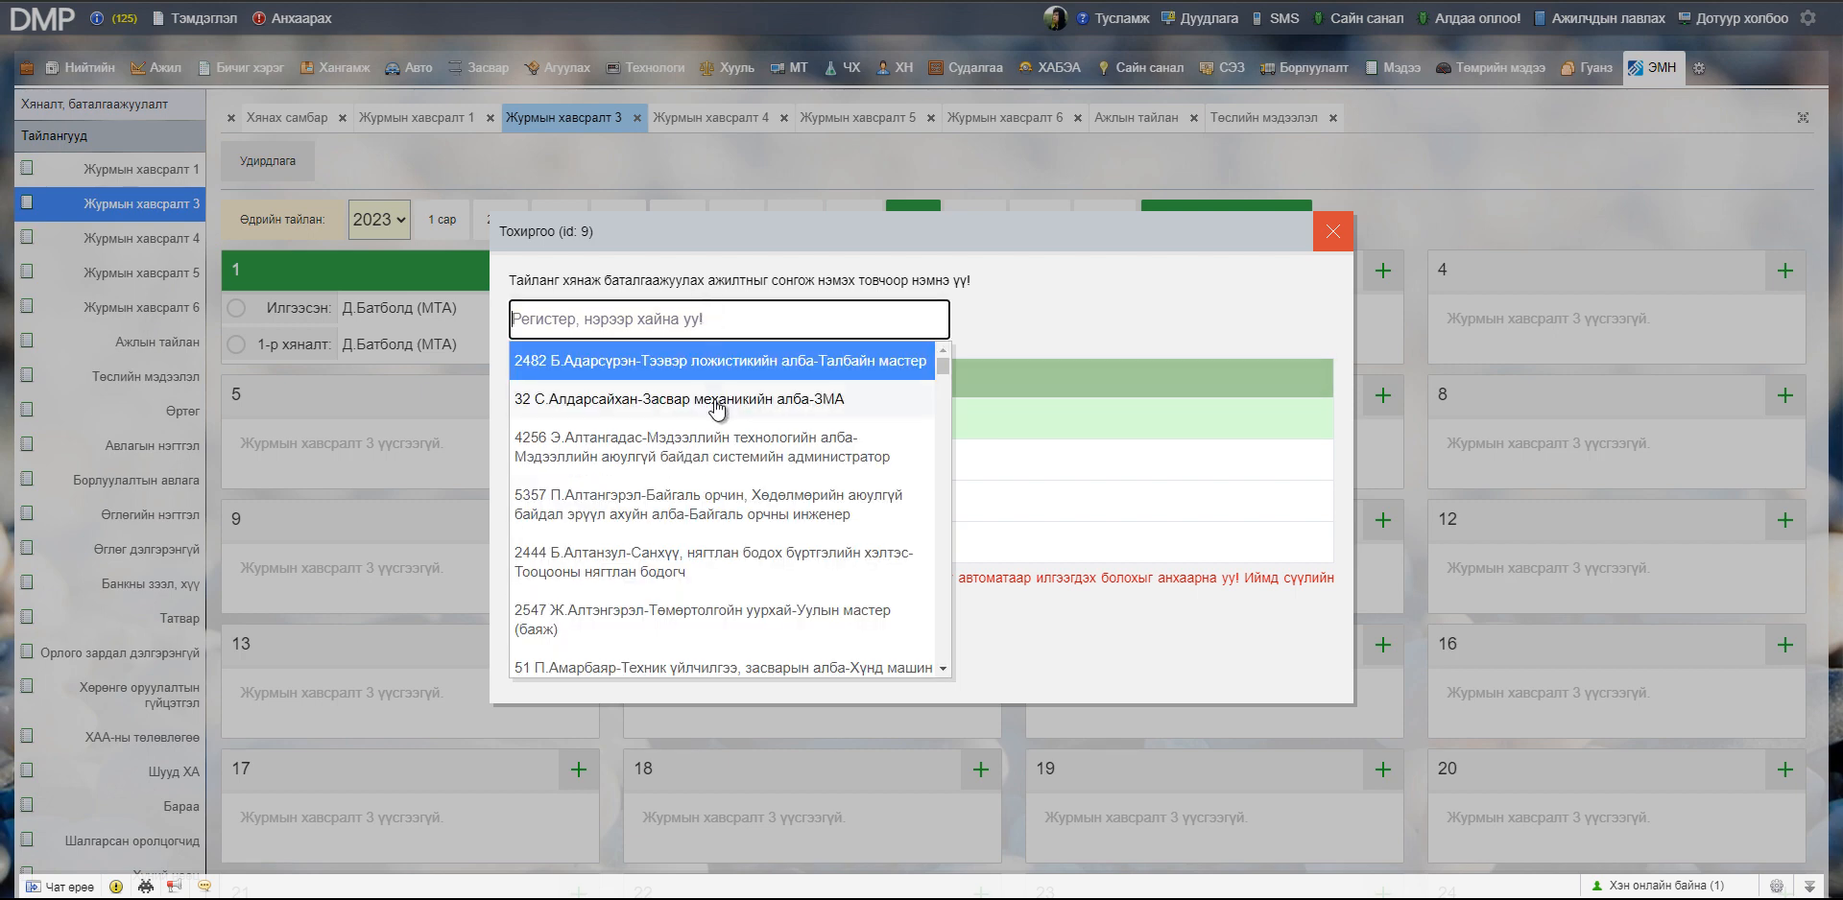
pyautogui.click(713, 452)
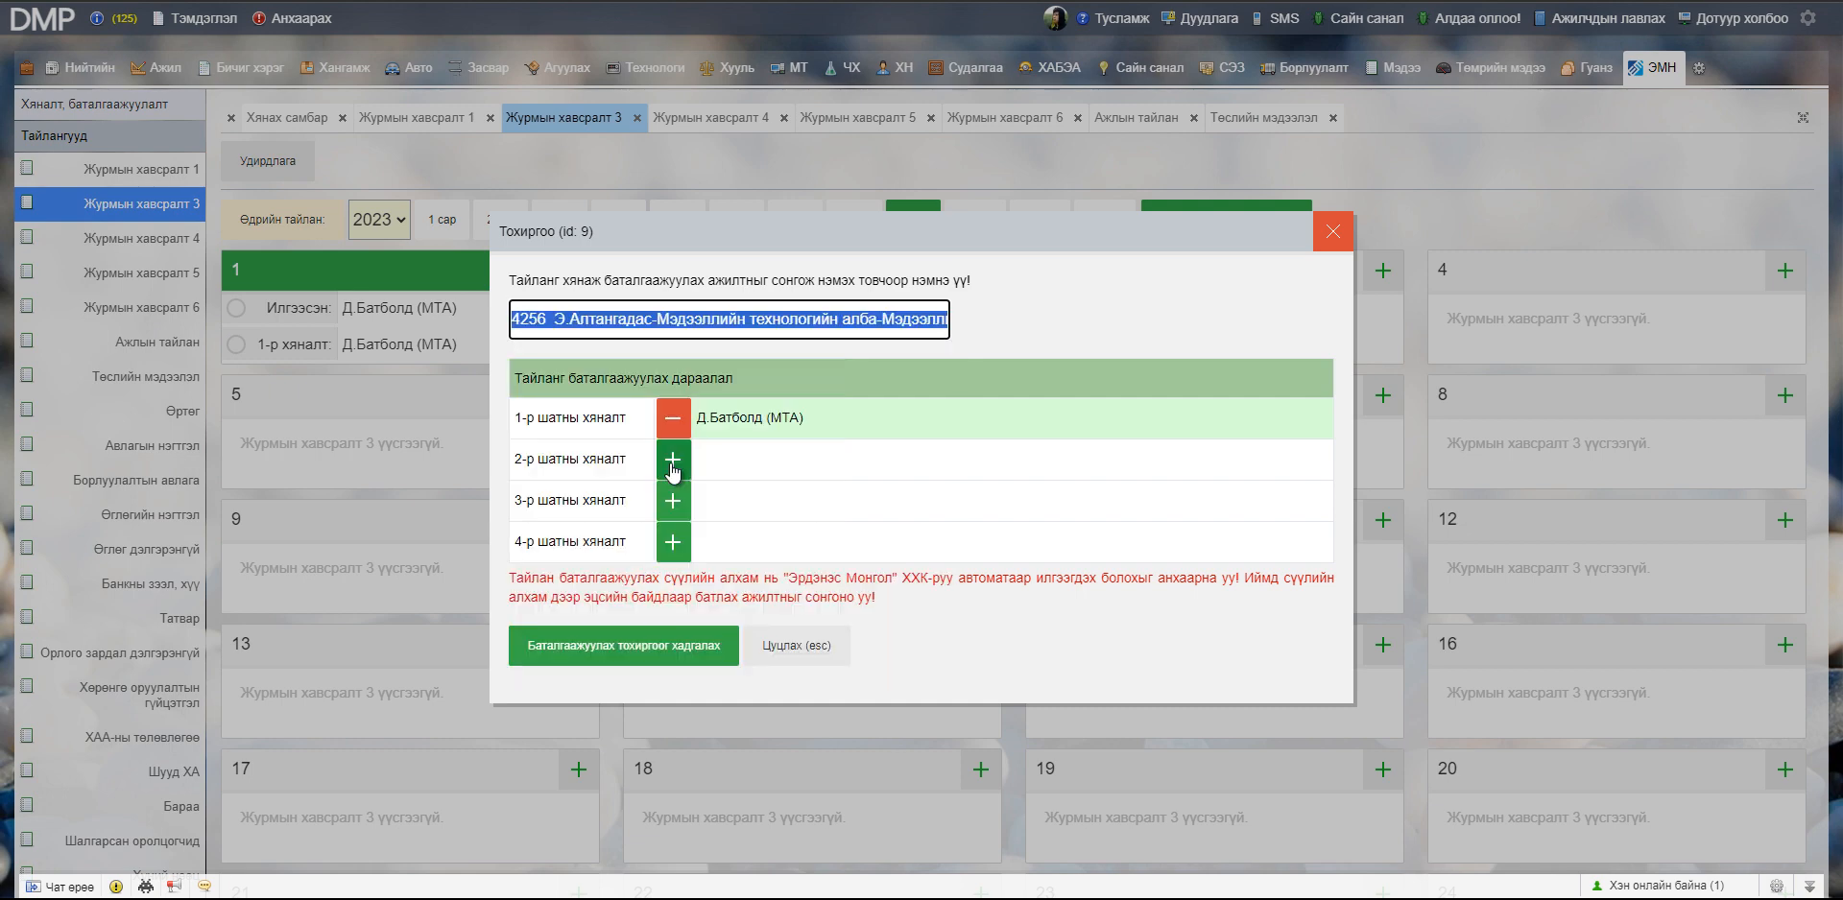
pyautogui.click(673, 459)
# - Add the Төмөртолгойн уурхай mining foreman (Уулын мастер, баяж) as the third-stage reviewer
pyautogui.click(687, 310)
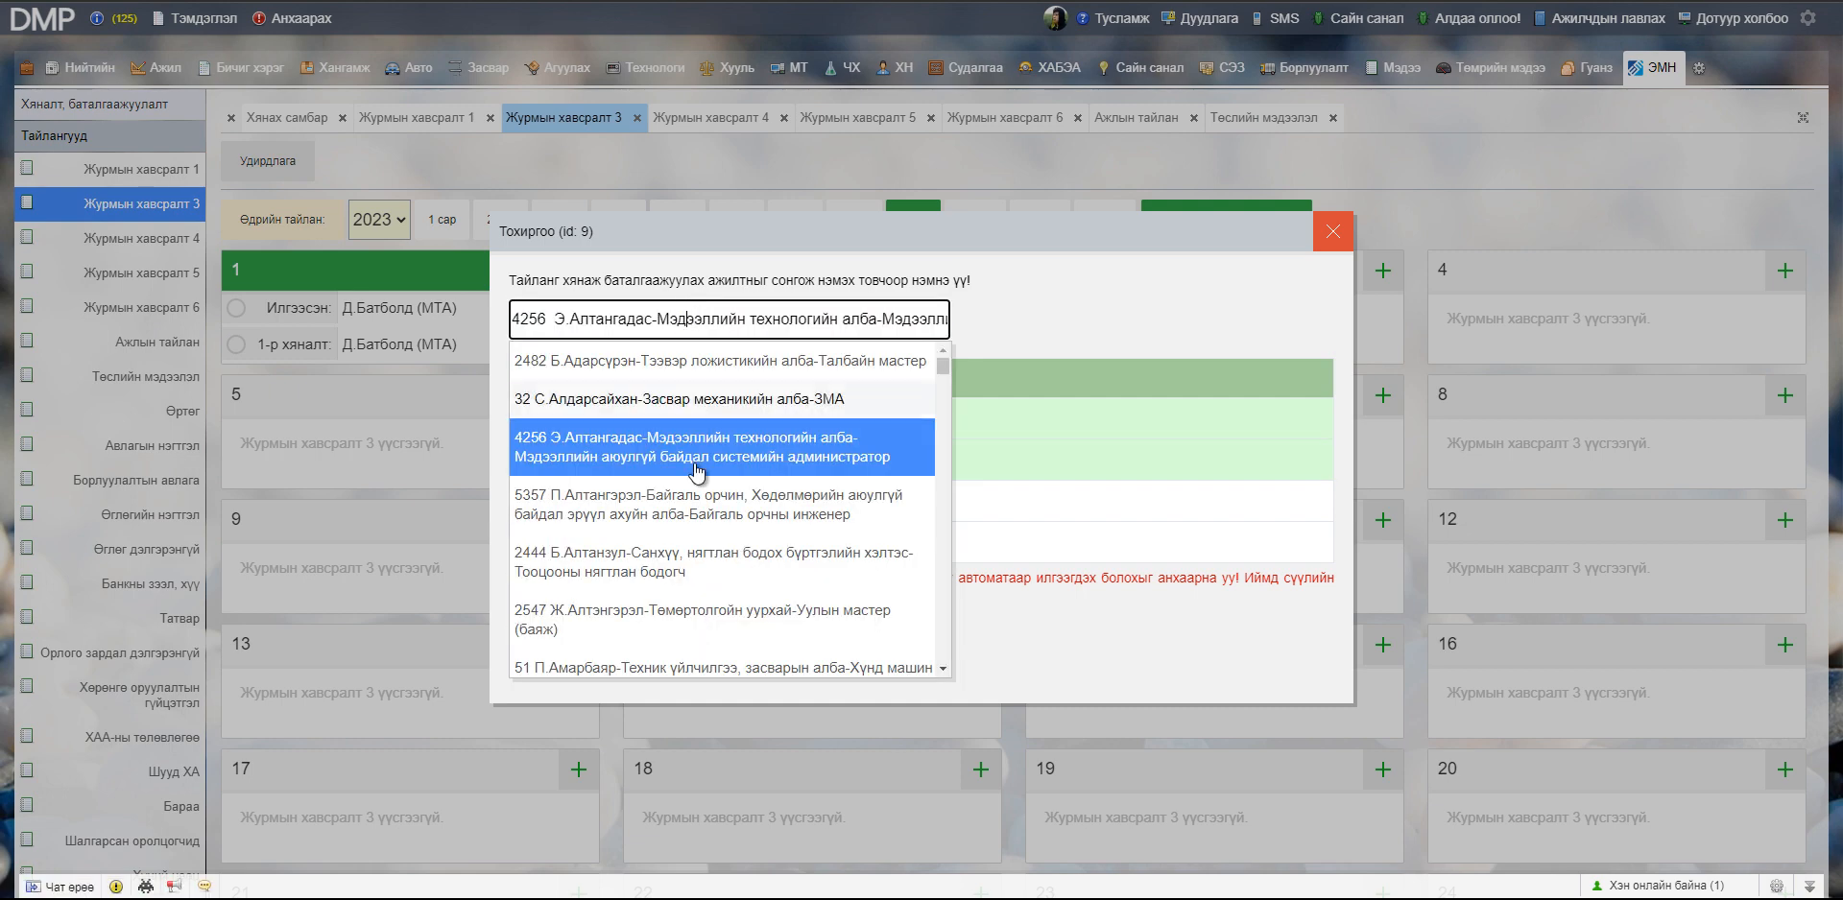
pyautogui.scroll(-1, 700, 503)
pyautogui.click(687, 523)
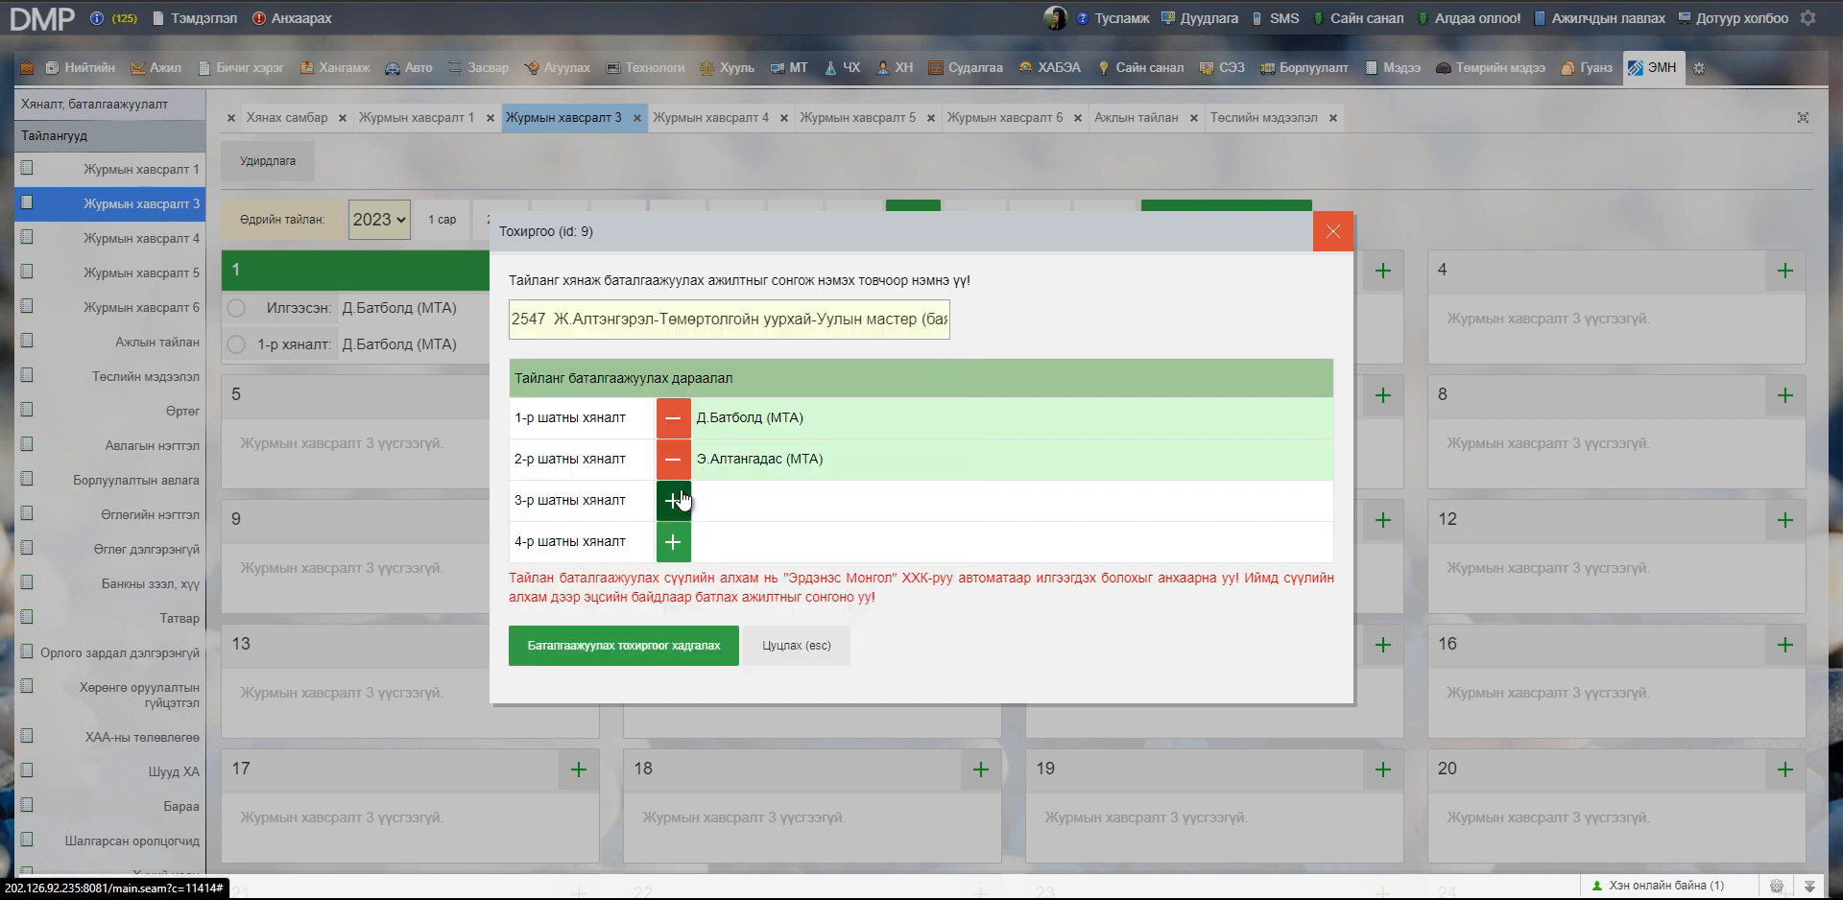
pyautogui.click(673, 500)
# - Add the Цувимал үйлдвэрлэх цех process engineer as the fourth-stage reviewer and check the resulting review order
pyautogui.click(706, 334)
pyautogui.scroll(-2, 690, 441)
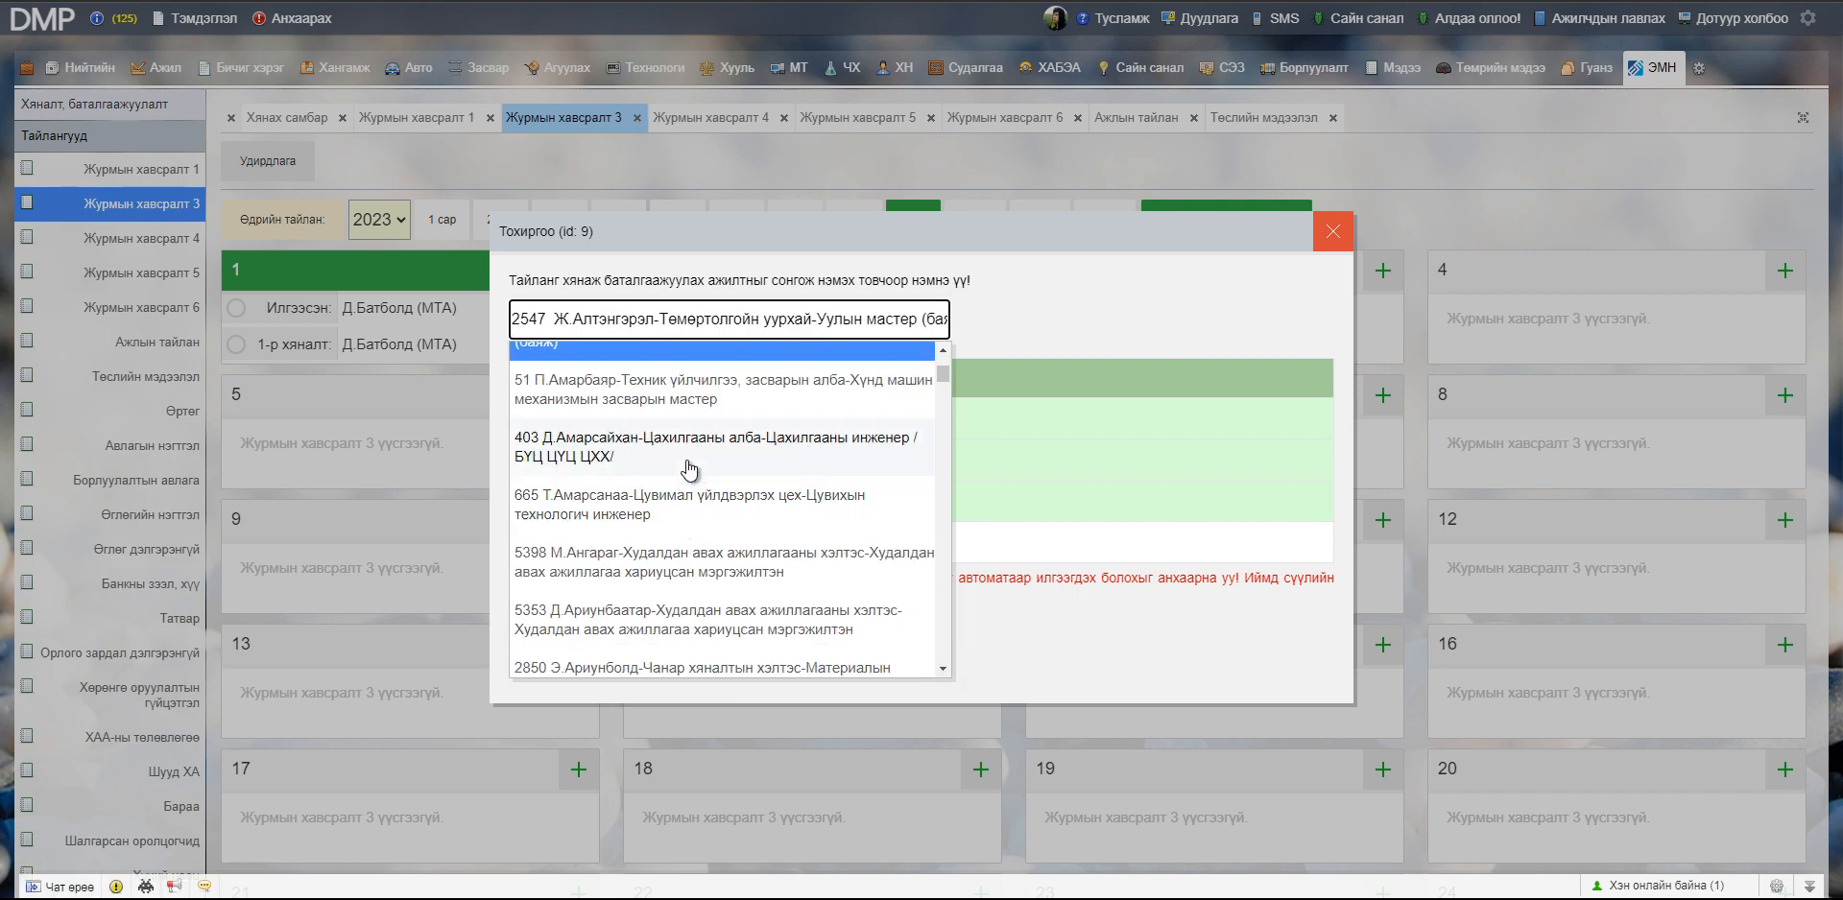
pyautogui.click(677, 505)
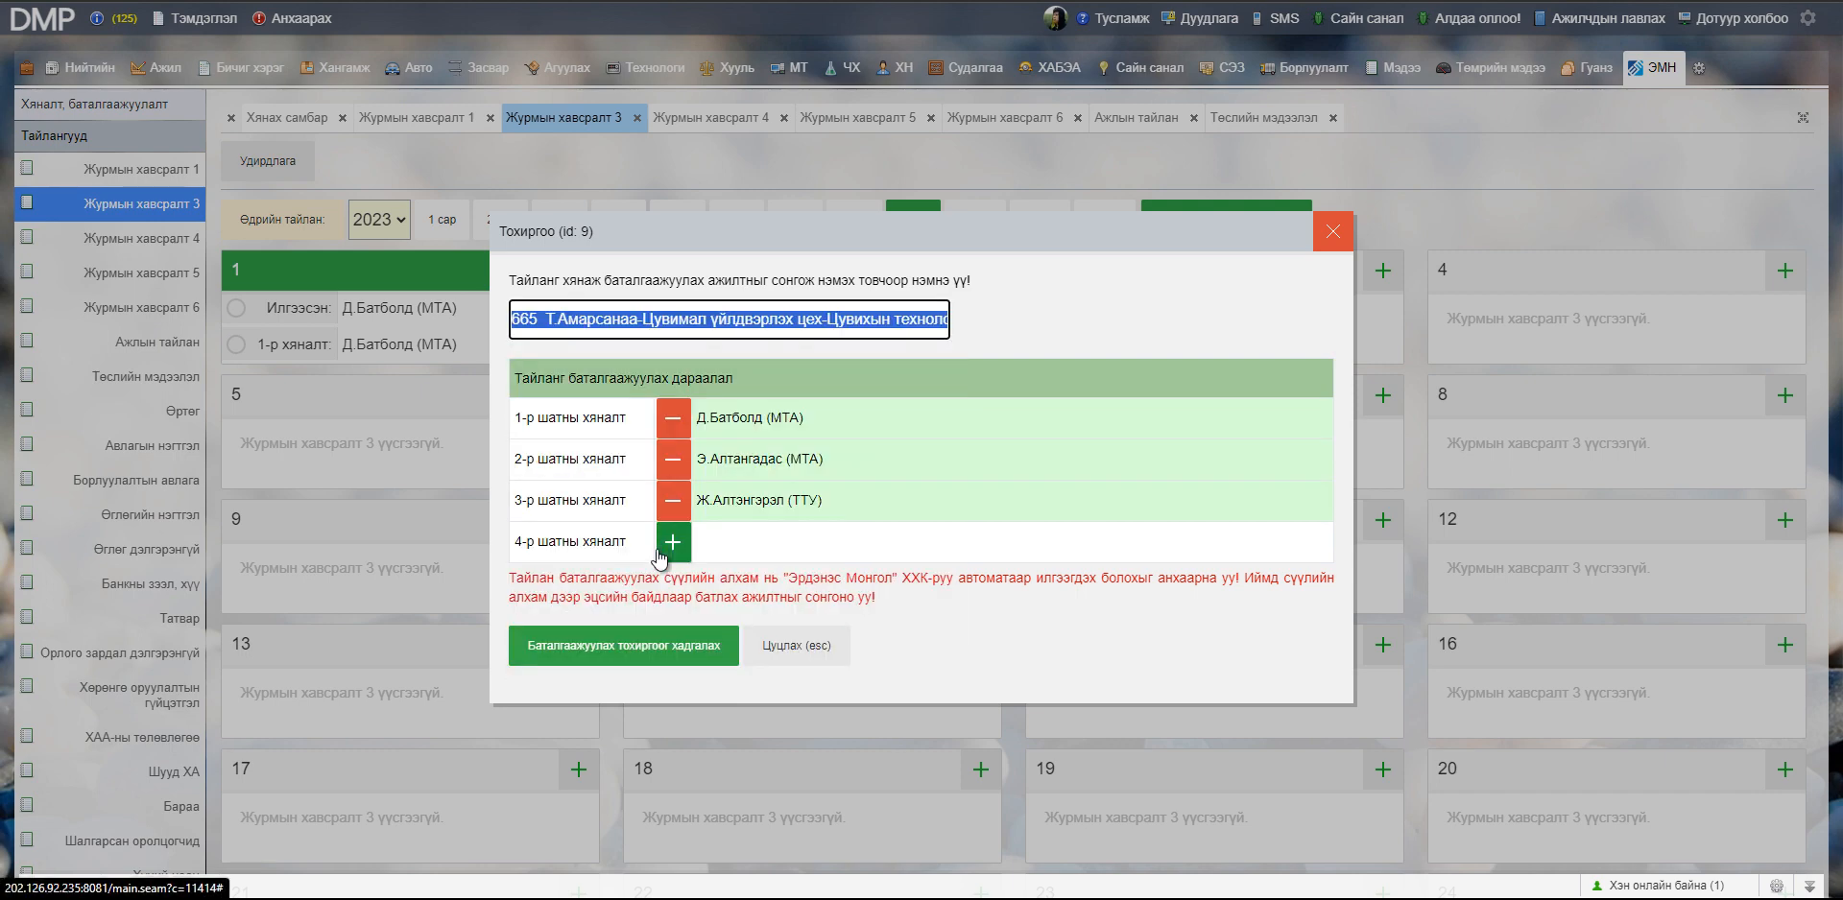
pyautogui.click(671, 544)
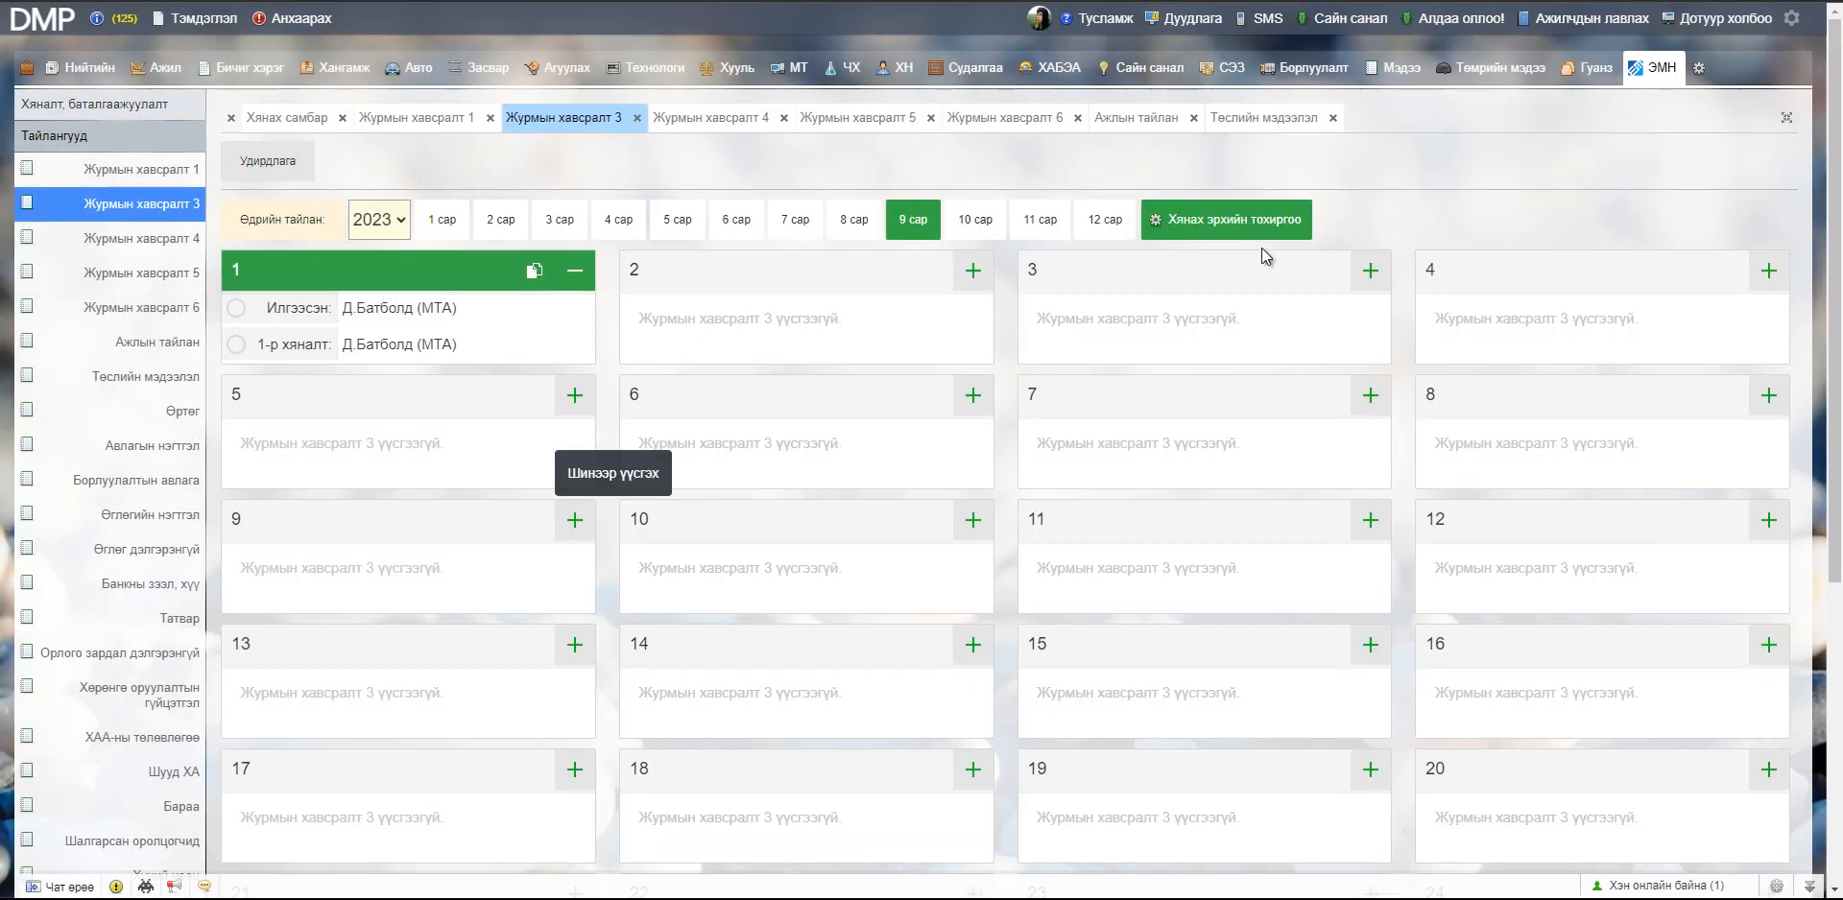
pyautogui.click(1201, 224)
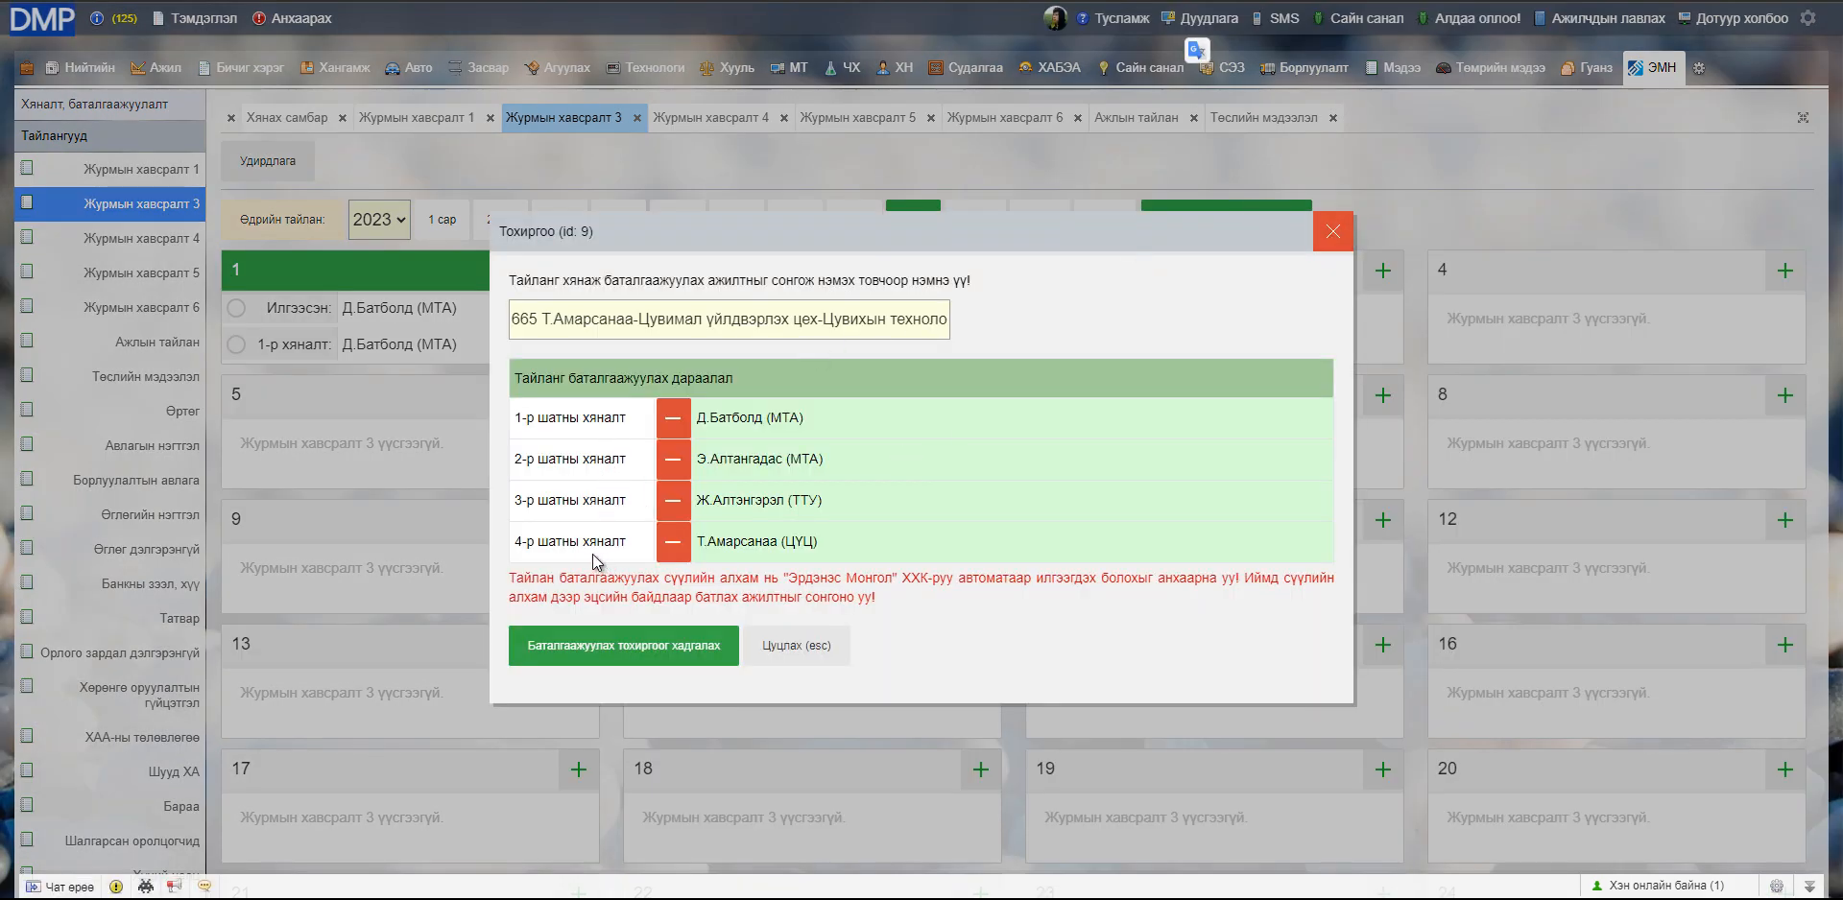
pyautogui.click(1319, 246)
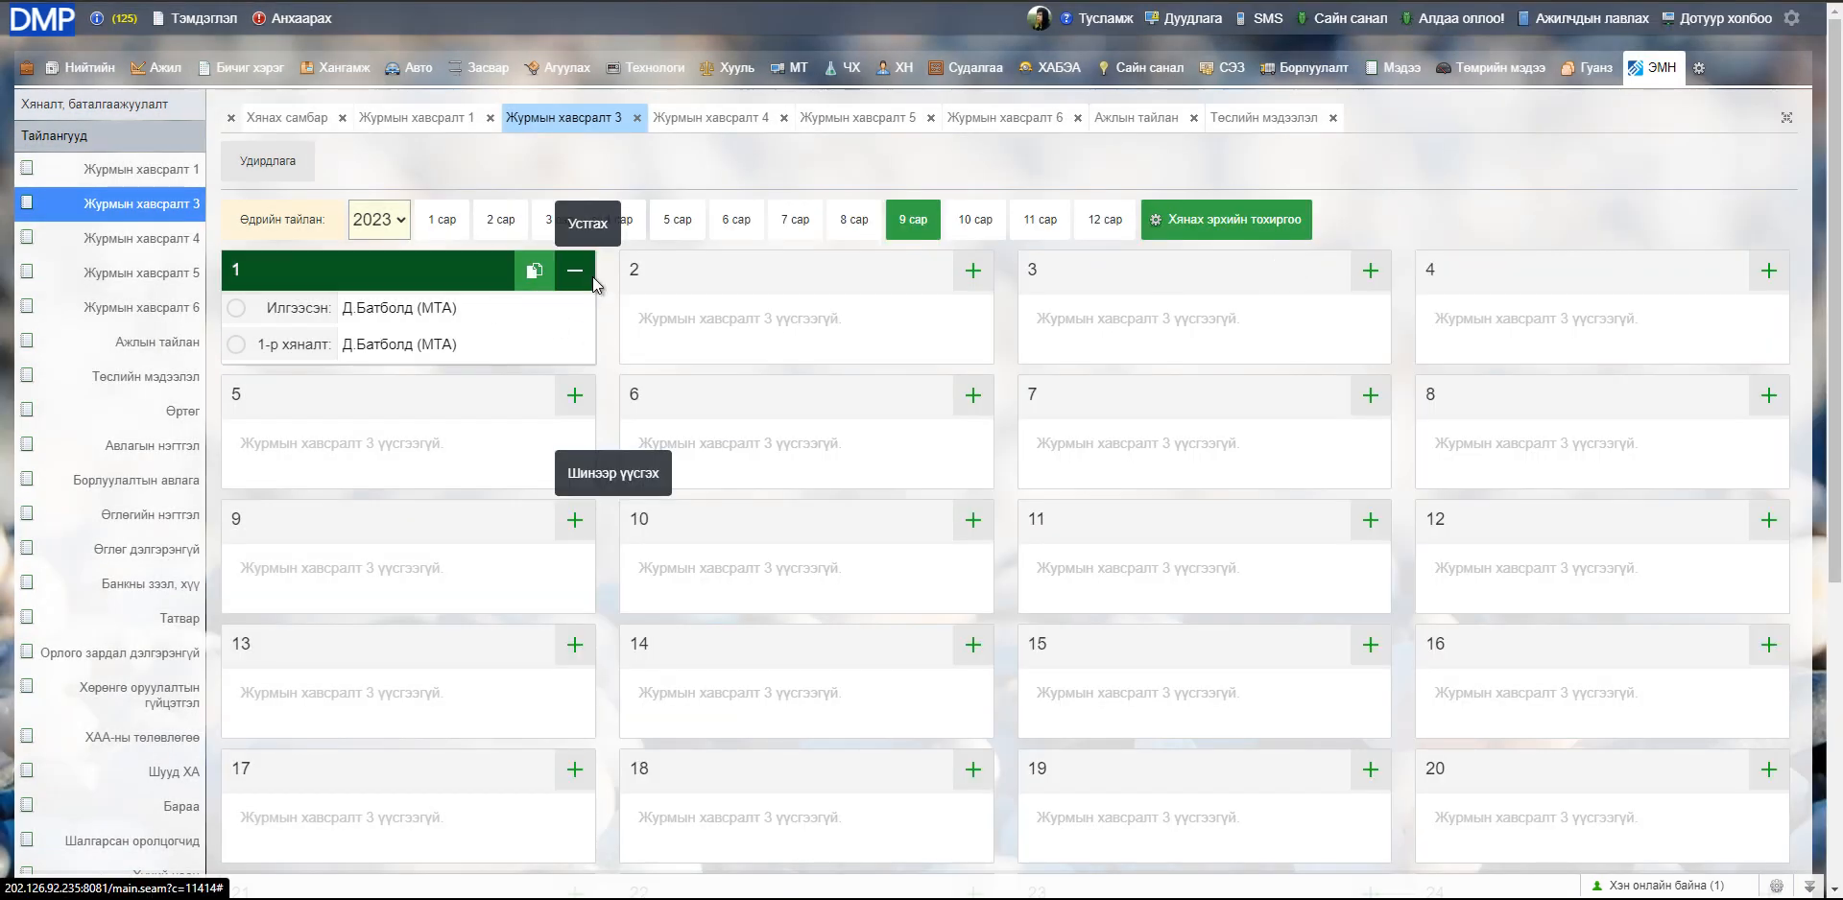
# - Delete the existing Журмын хавсралт 3 report for day 1 of month 9, 2023
pyautogui.click(575, 271)
pyautogui.click(824, 360)
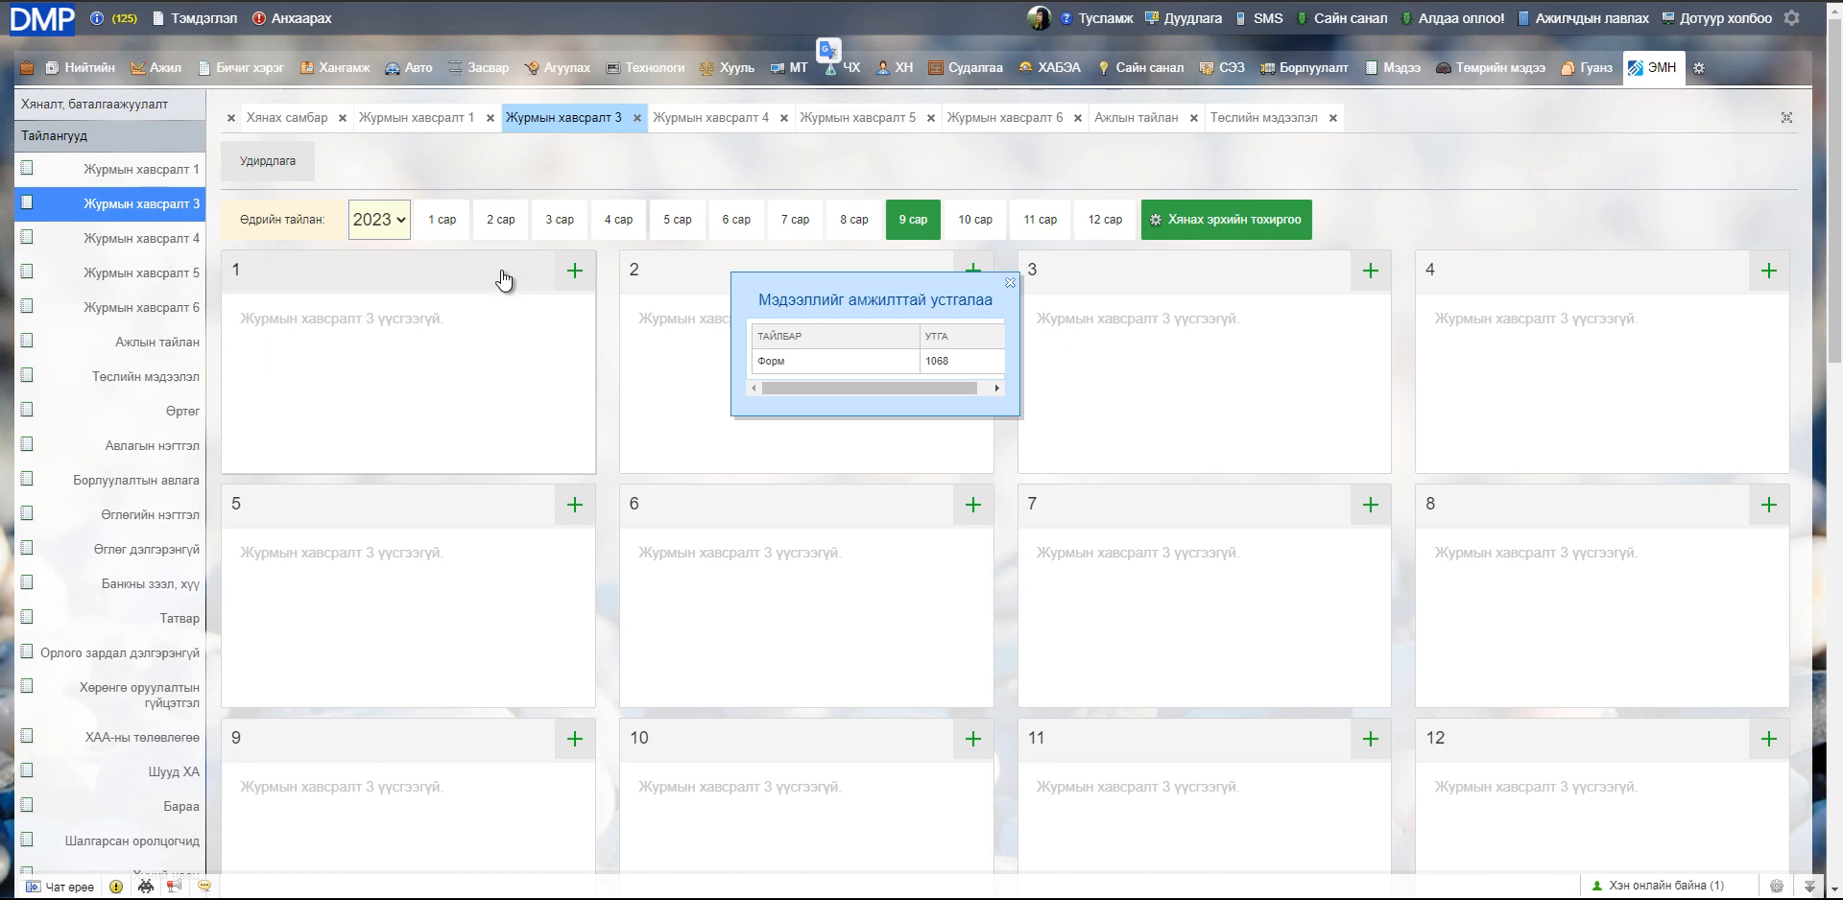
# - Examine the year, month and day choices for creating a Журмын хавсралт 3 report for day 1, and cancel the creation
pyautogui.click(574, 274)
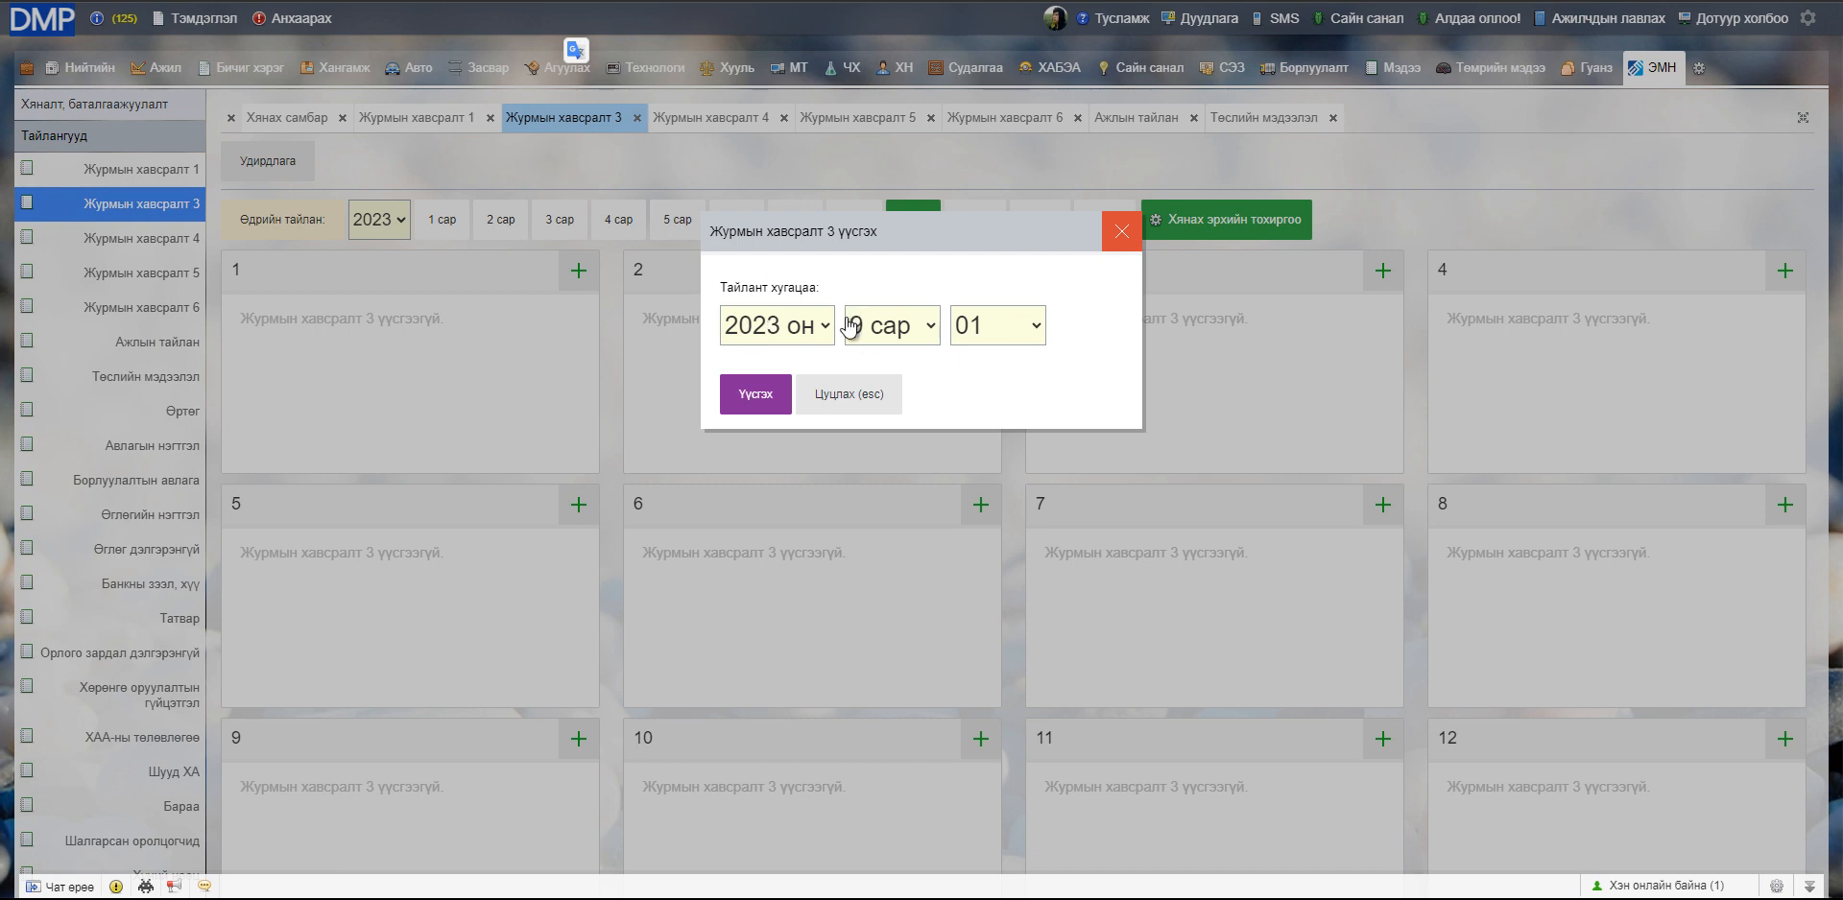
pyautogui.click(793, 331)
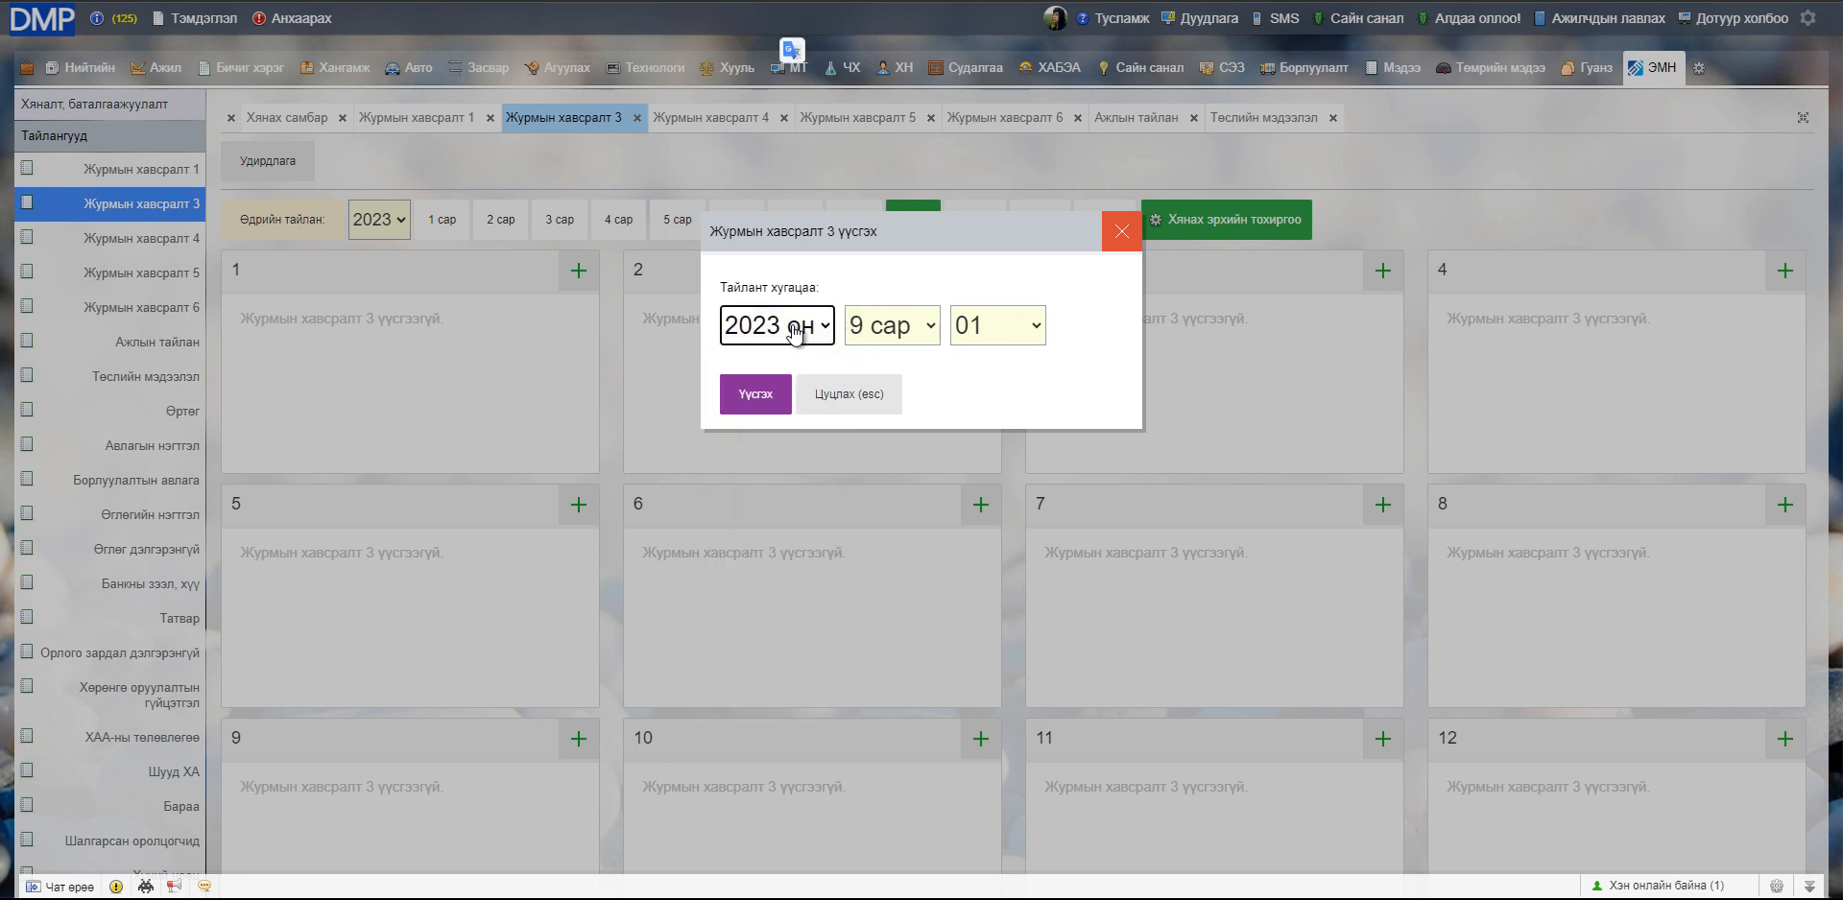
pyautogui.click(891, 331)
pyautogui.click(986, 334)
pyautogui.click(987, 341)
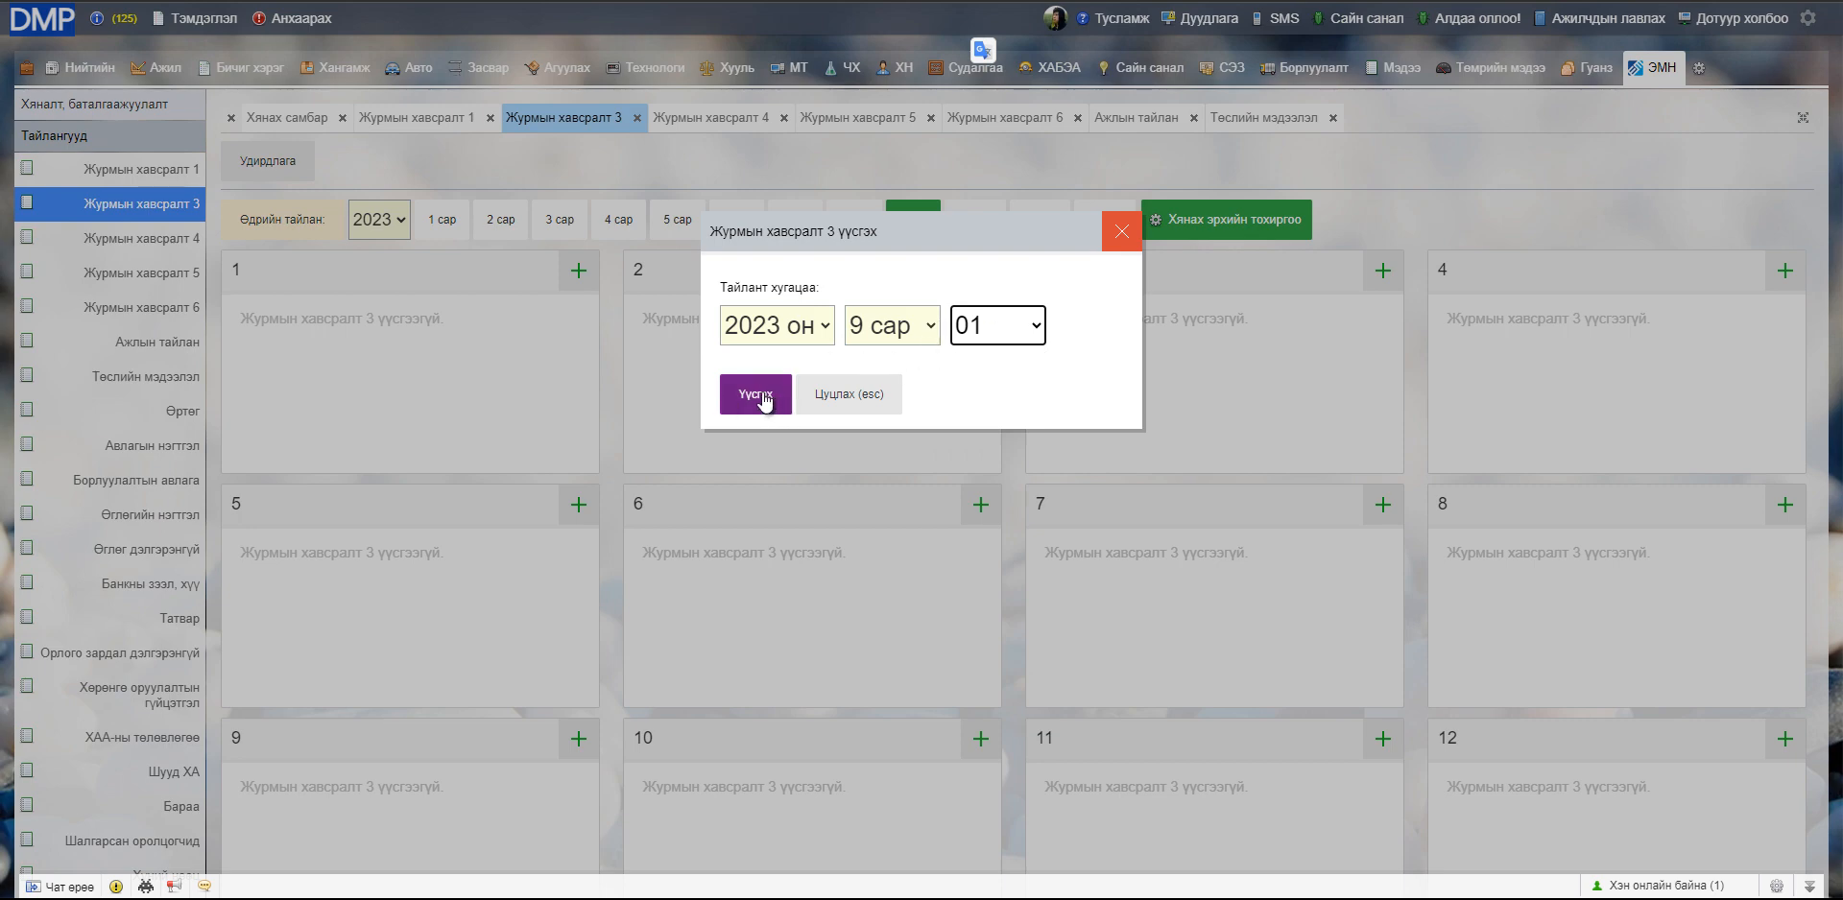
pyautogui.click(813, 401)
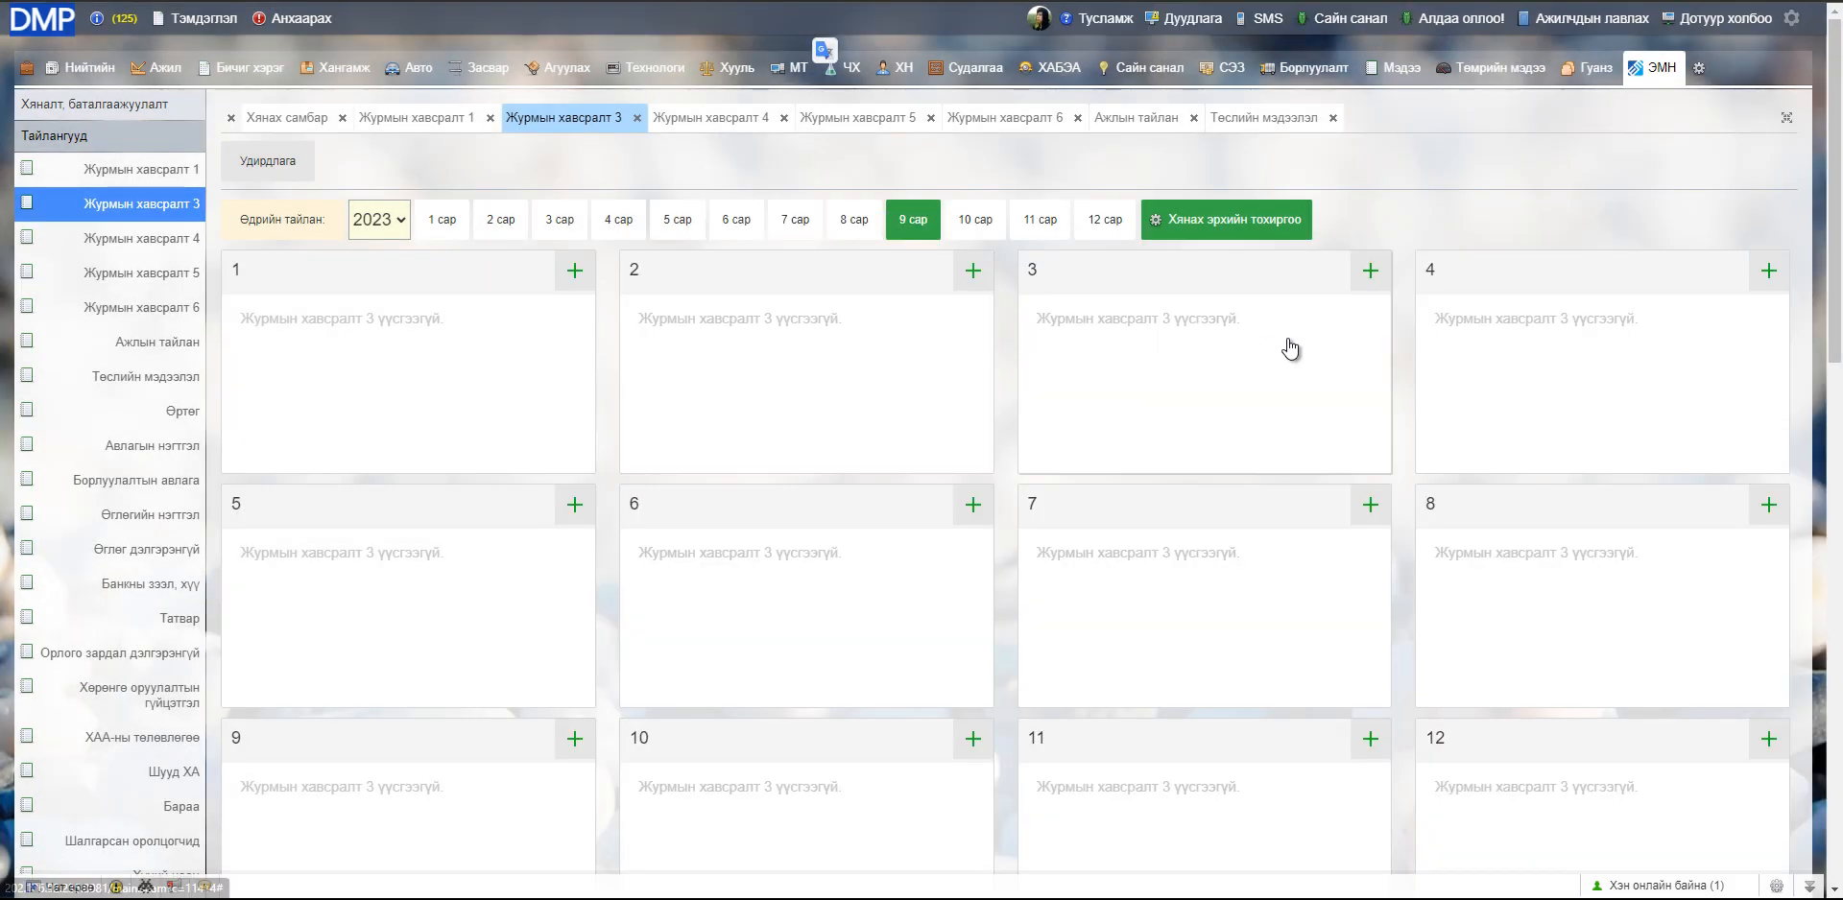
# - Create the Журмын хавсралт 3 daily report for day 2 of month 9, 2023, and look at its blank detail form
pyautogui.click(972, 281)
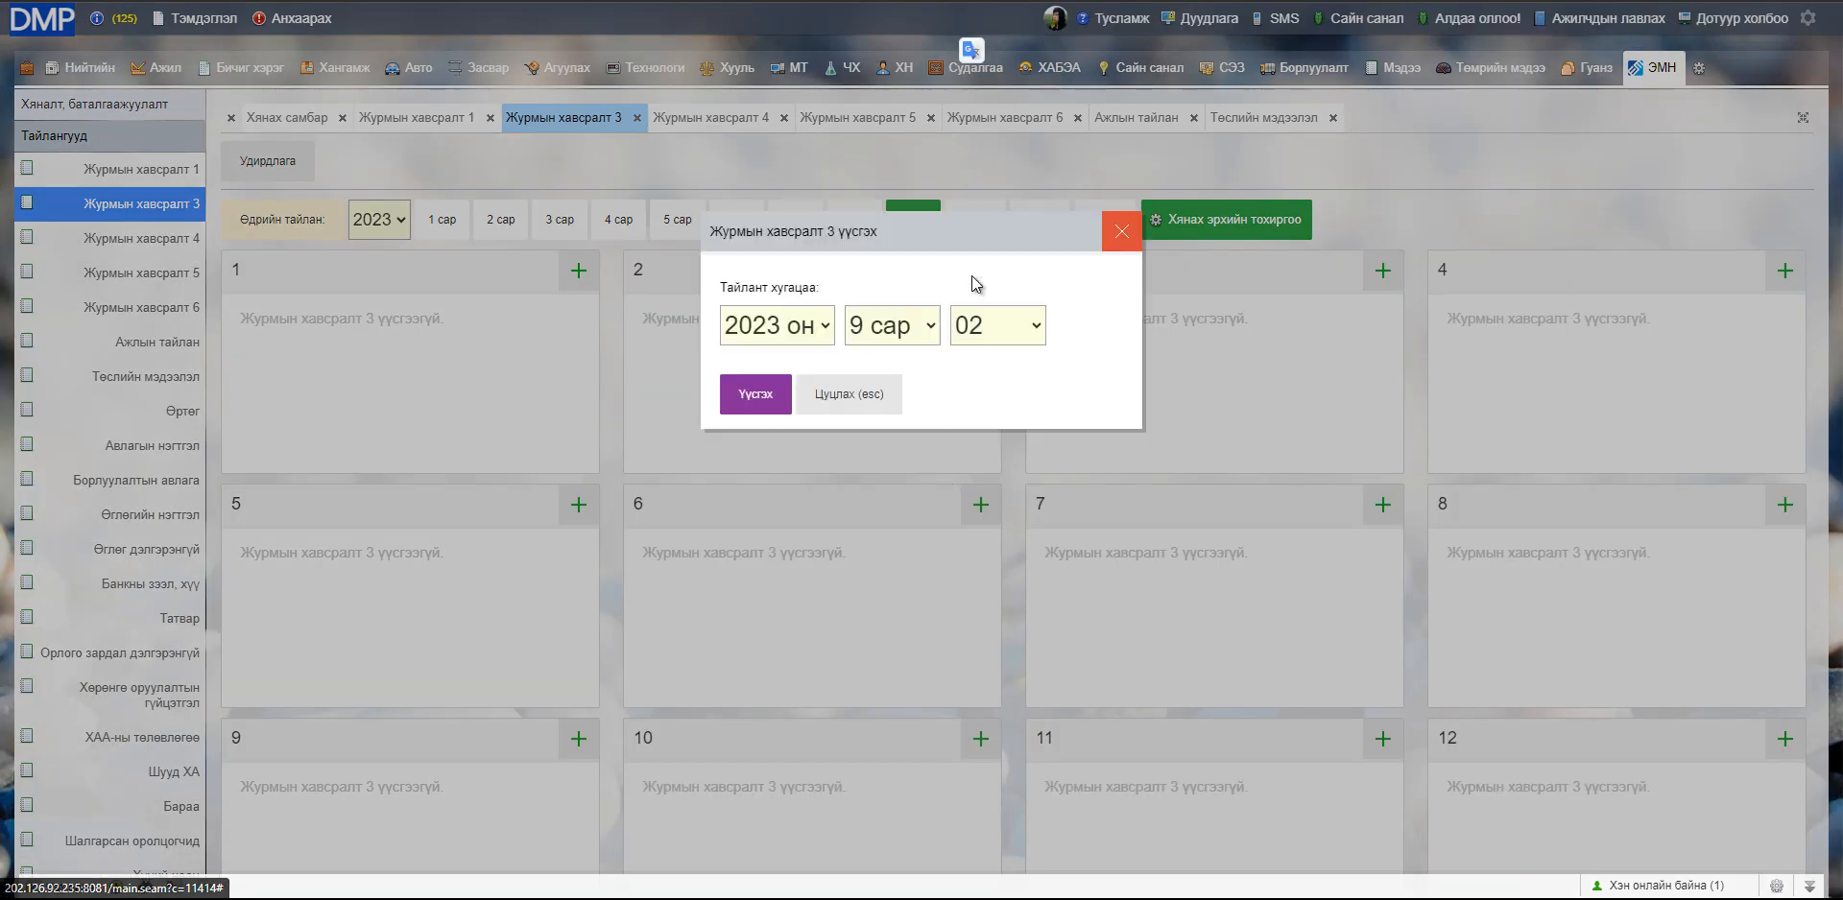
pyautogui.click(773, 395)
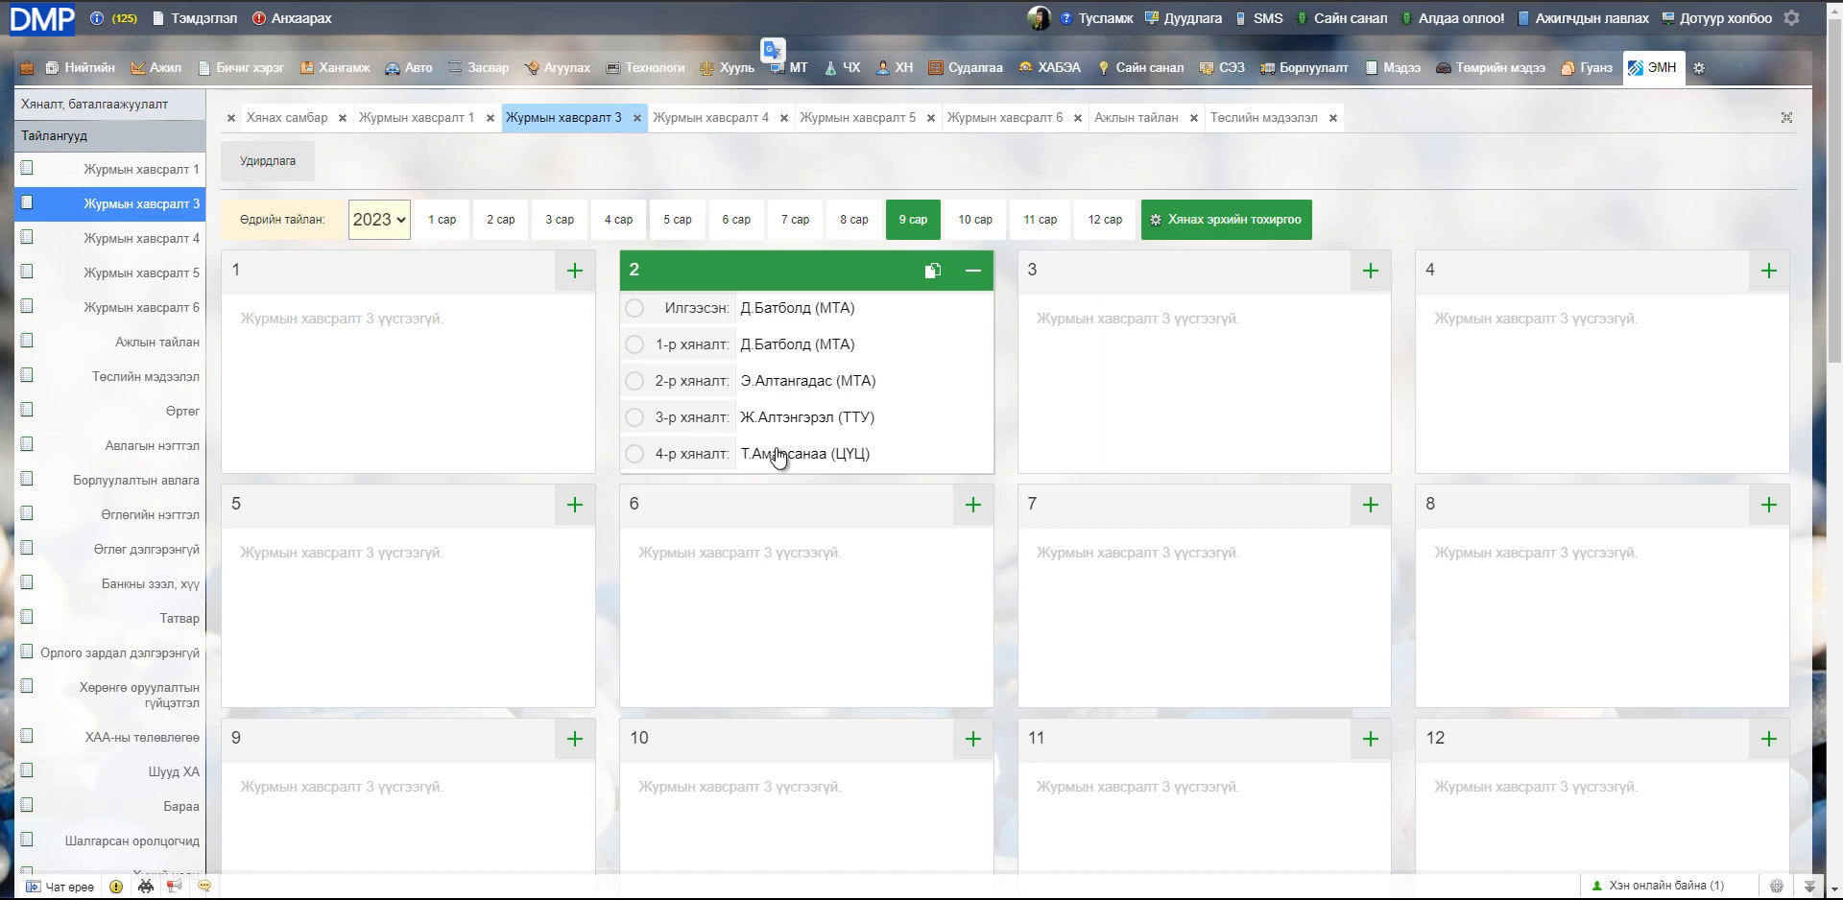
pyautogui.click(780, 347)
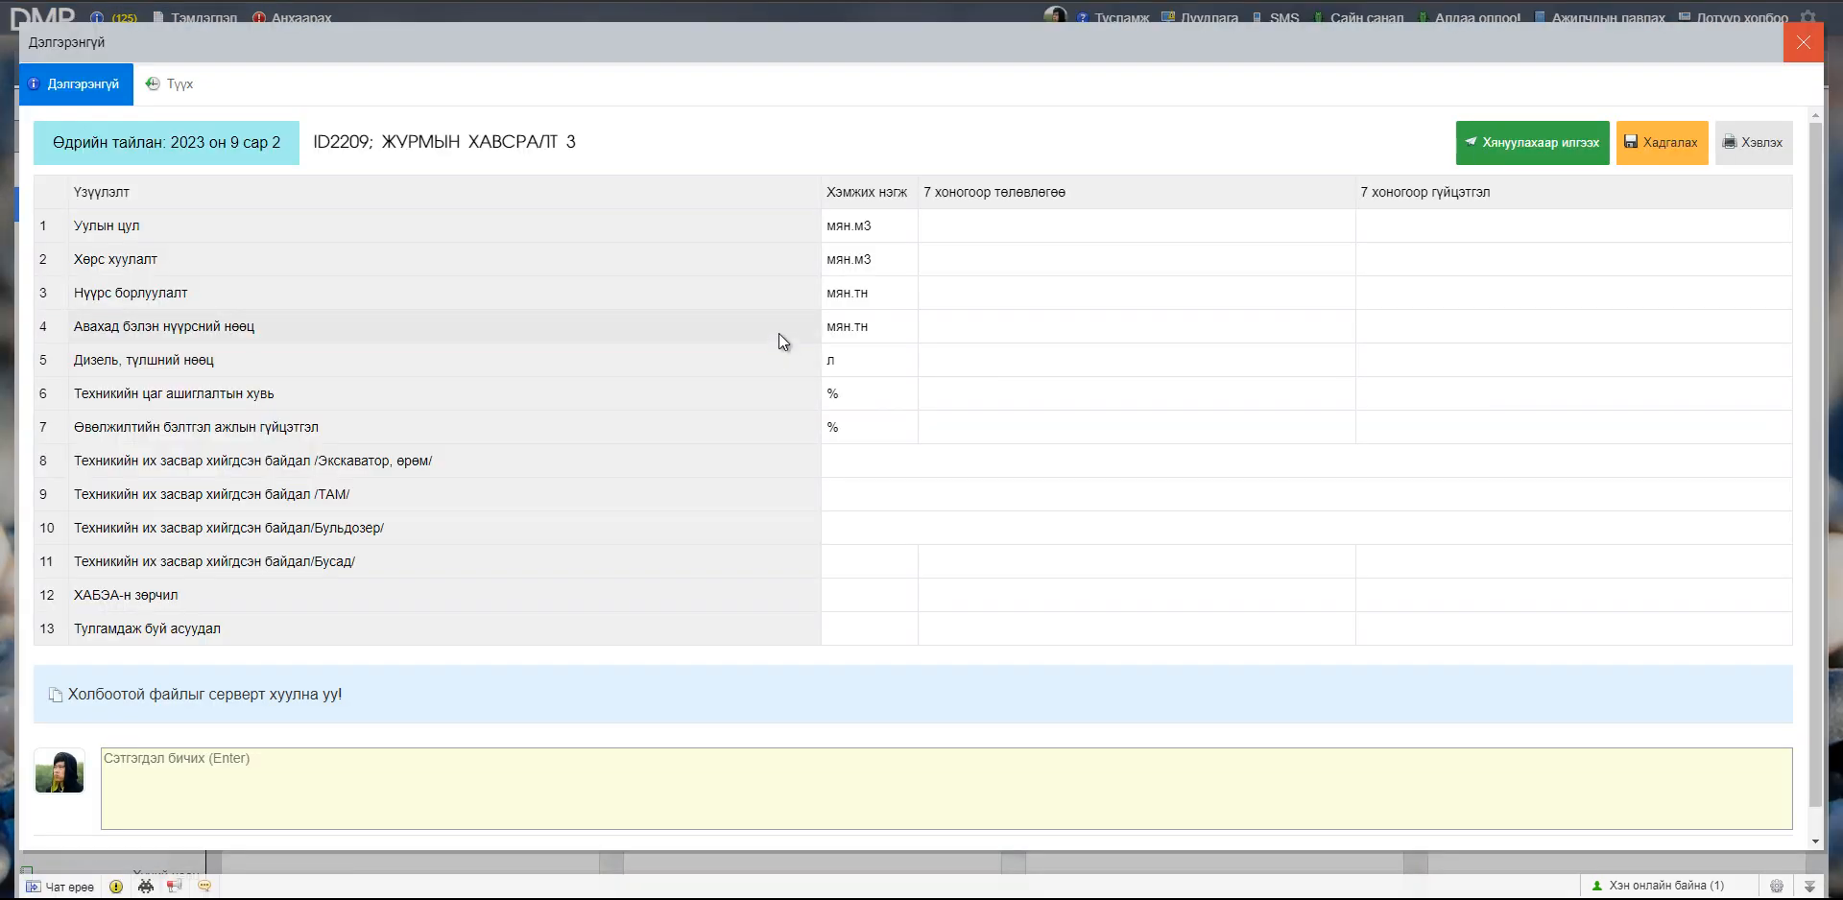
pyautogui.press('Escape')
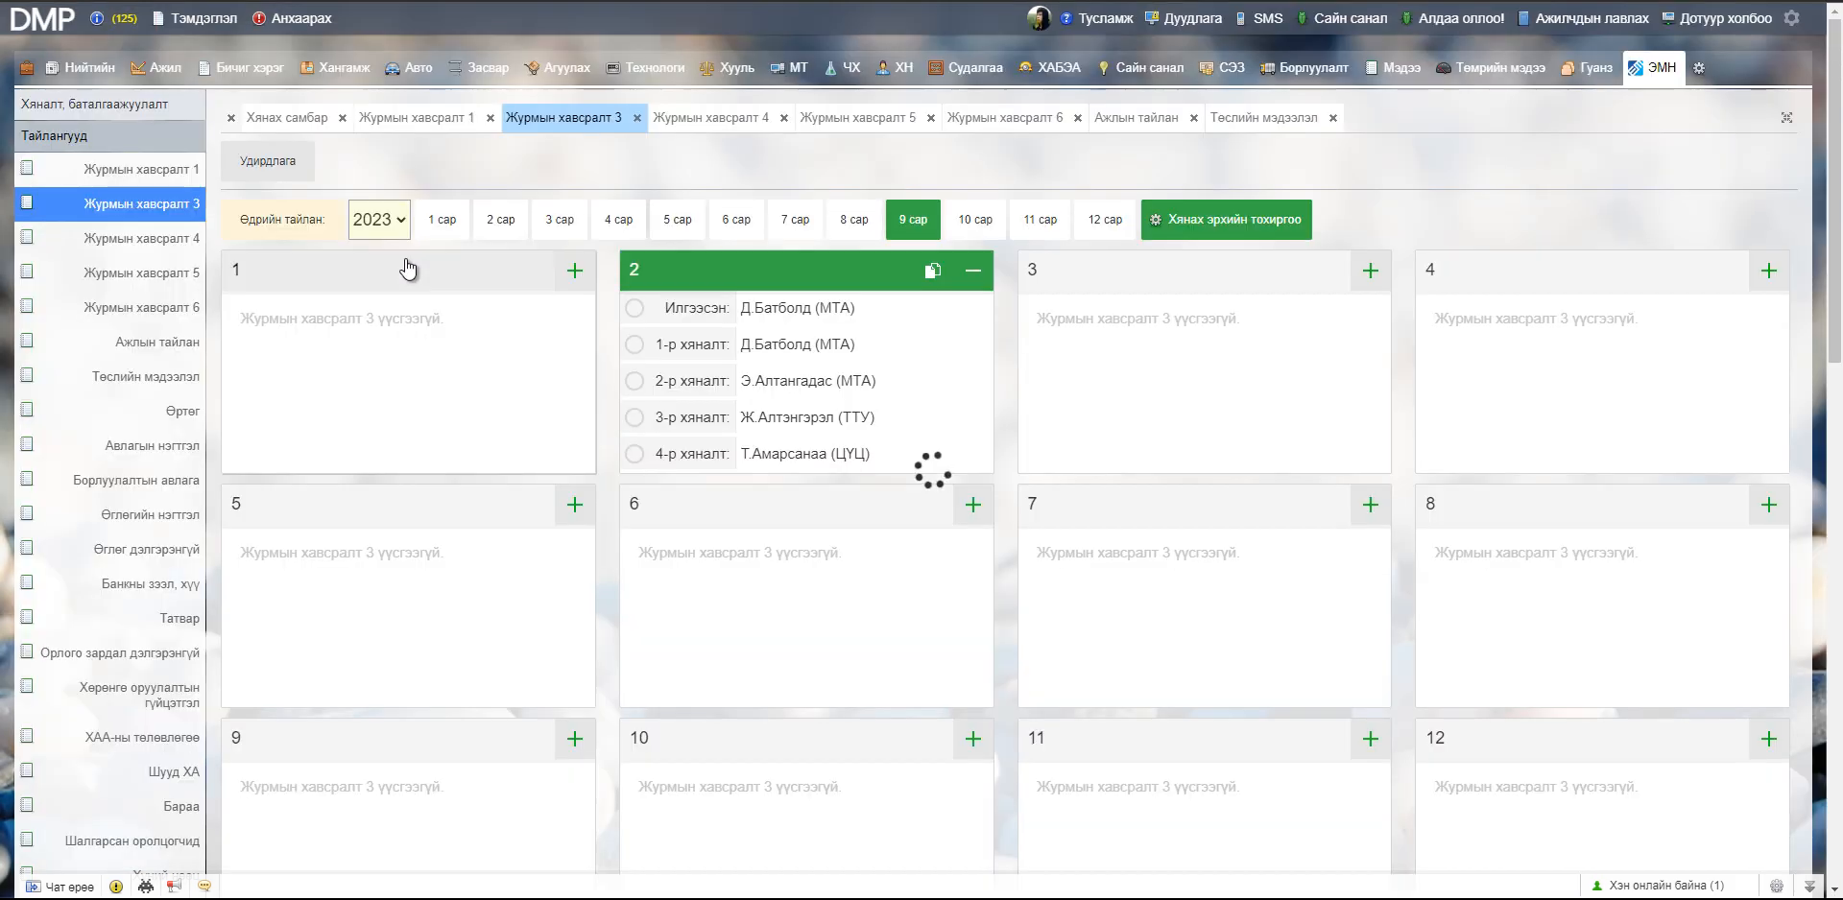
# - Open the day 2 report and enter 150000 as the 7 хоногоор төлөвлөгөө value for Уулын цул
pyautogui.click(766, 356)
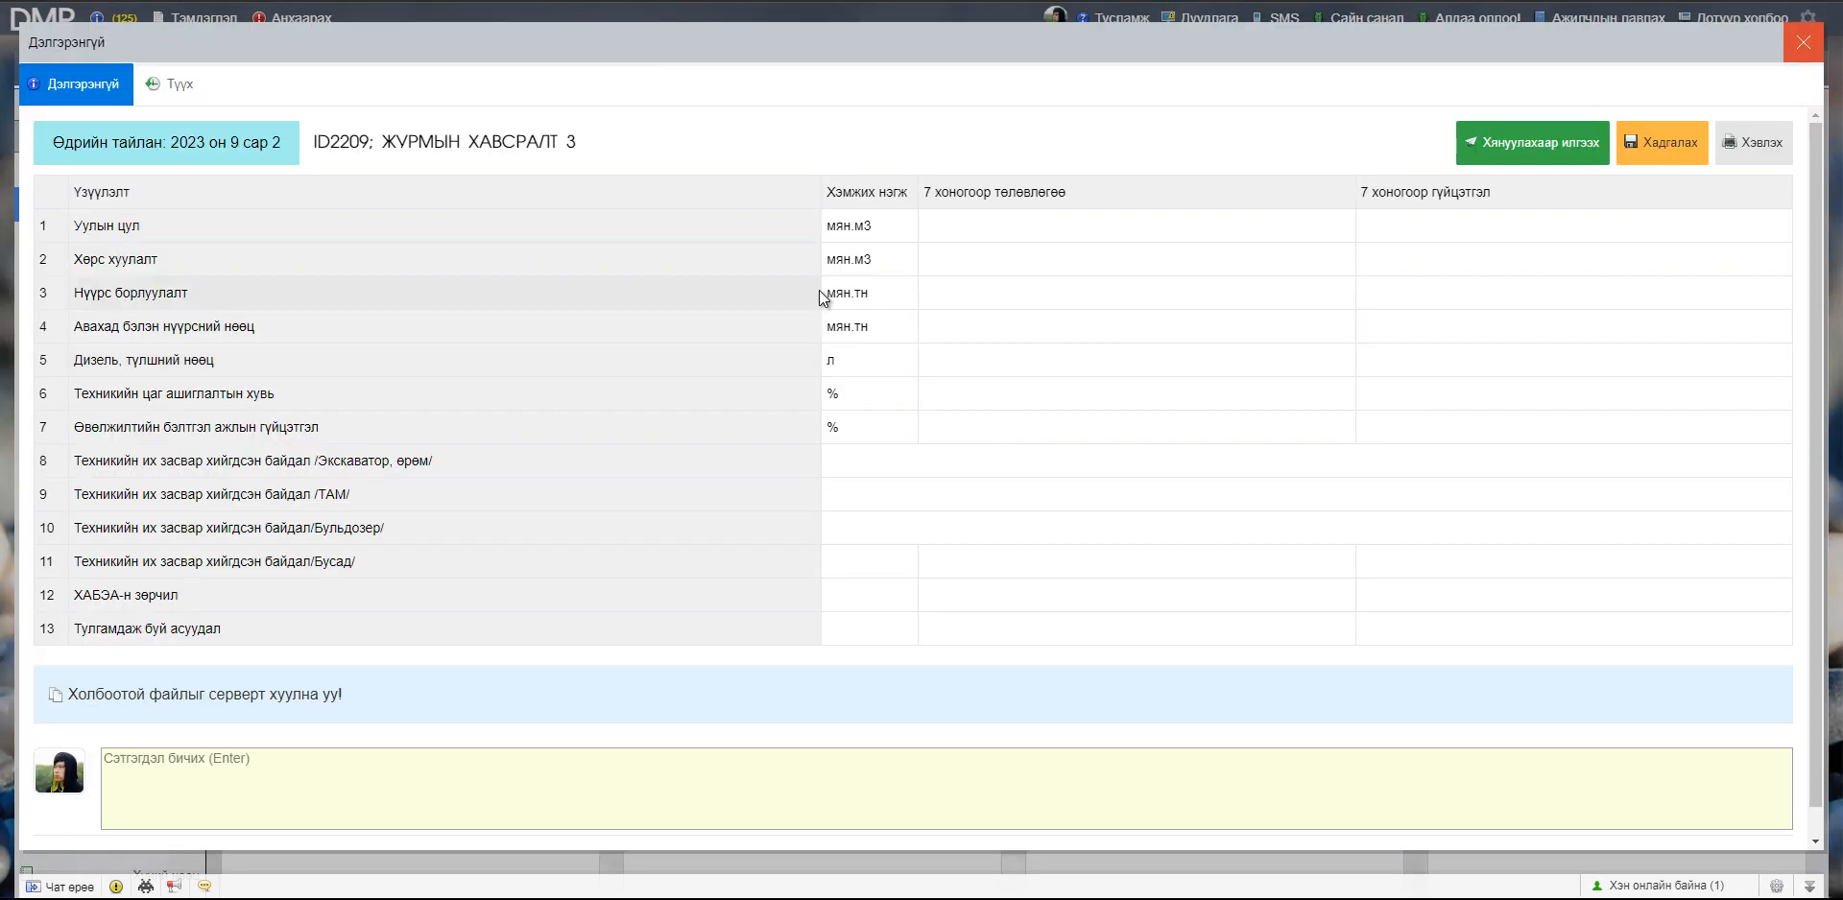
pyautogui.scroll(1, 820, 290)
pyautogui.click(1112, 224)
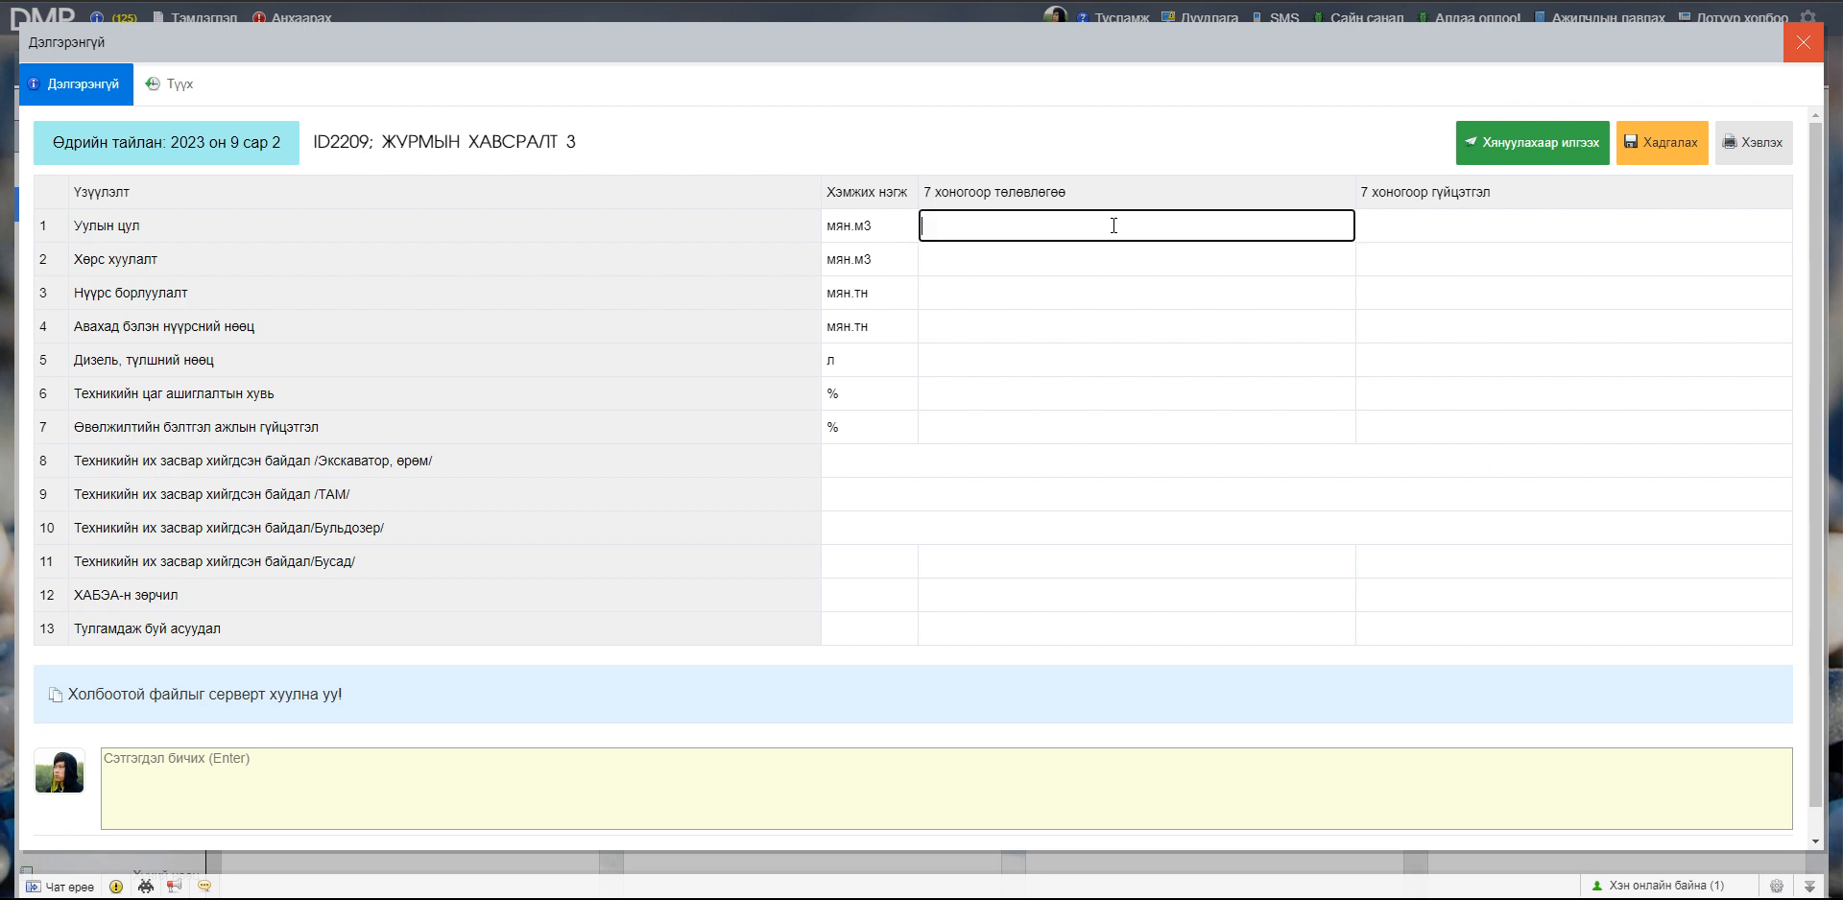
pyautogui.click(1272, 265)
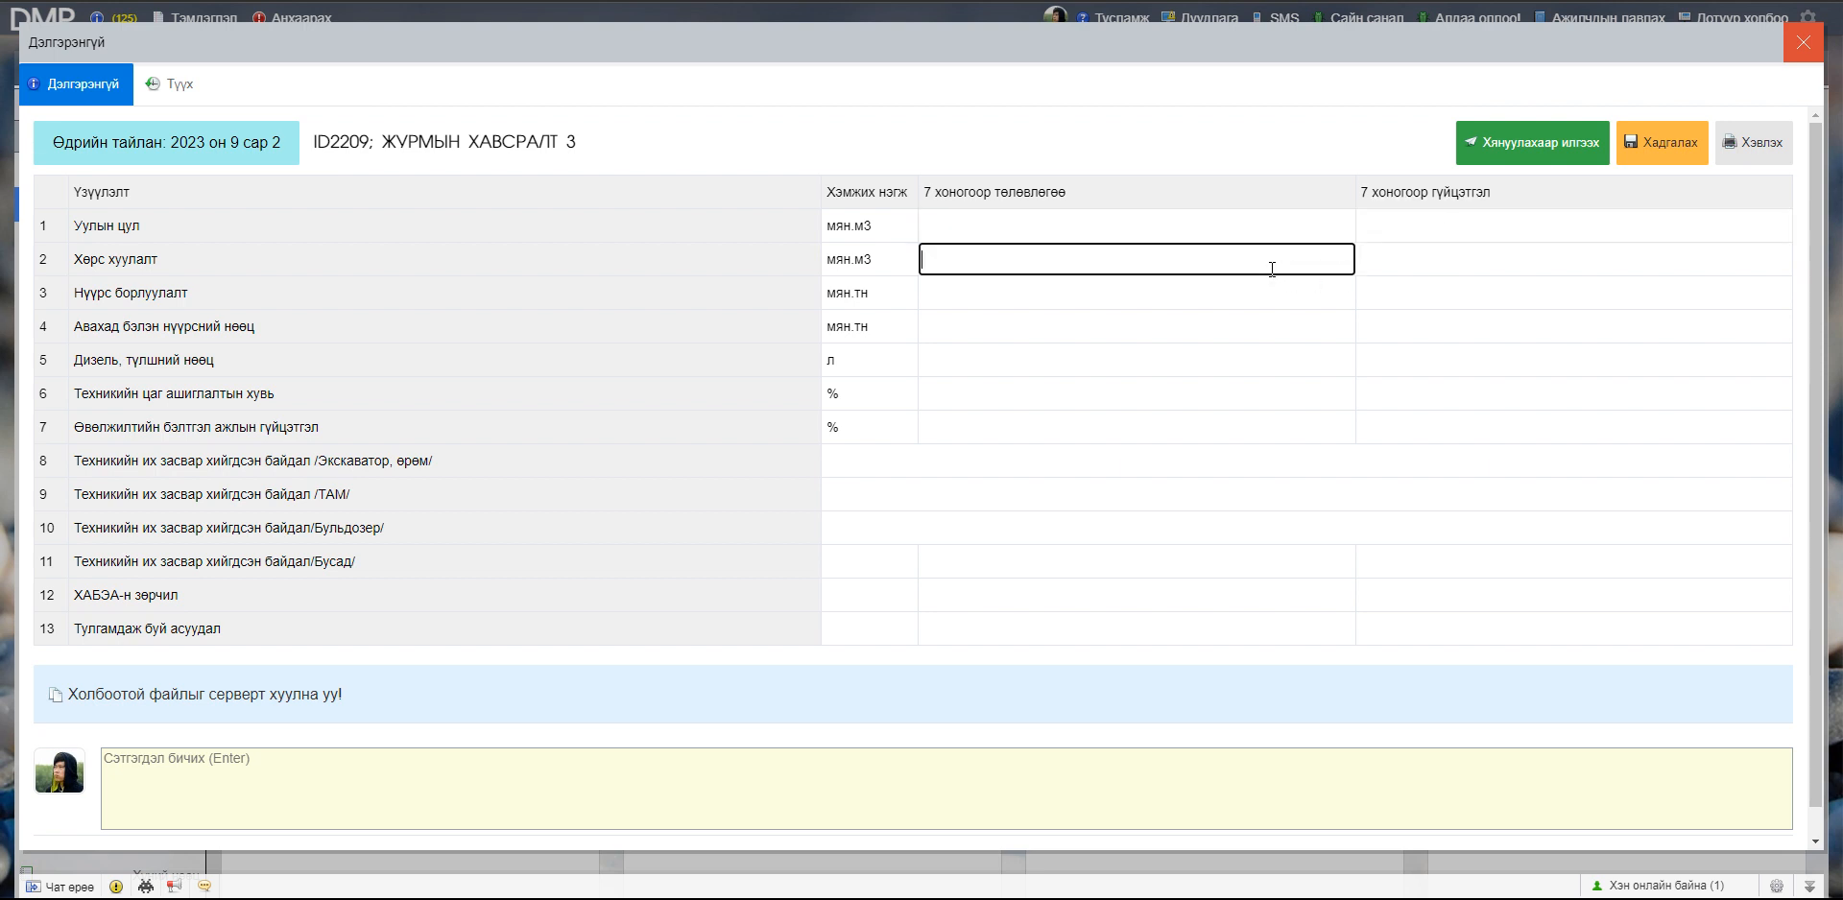
pyautogui.click(1135, 232)
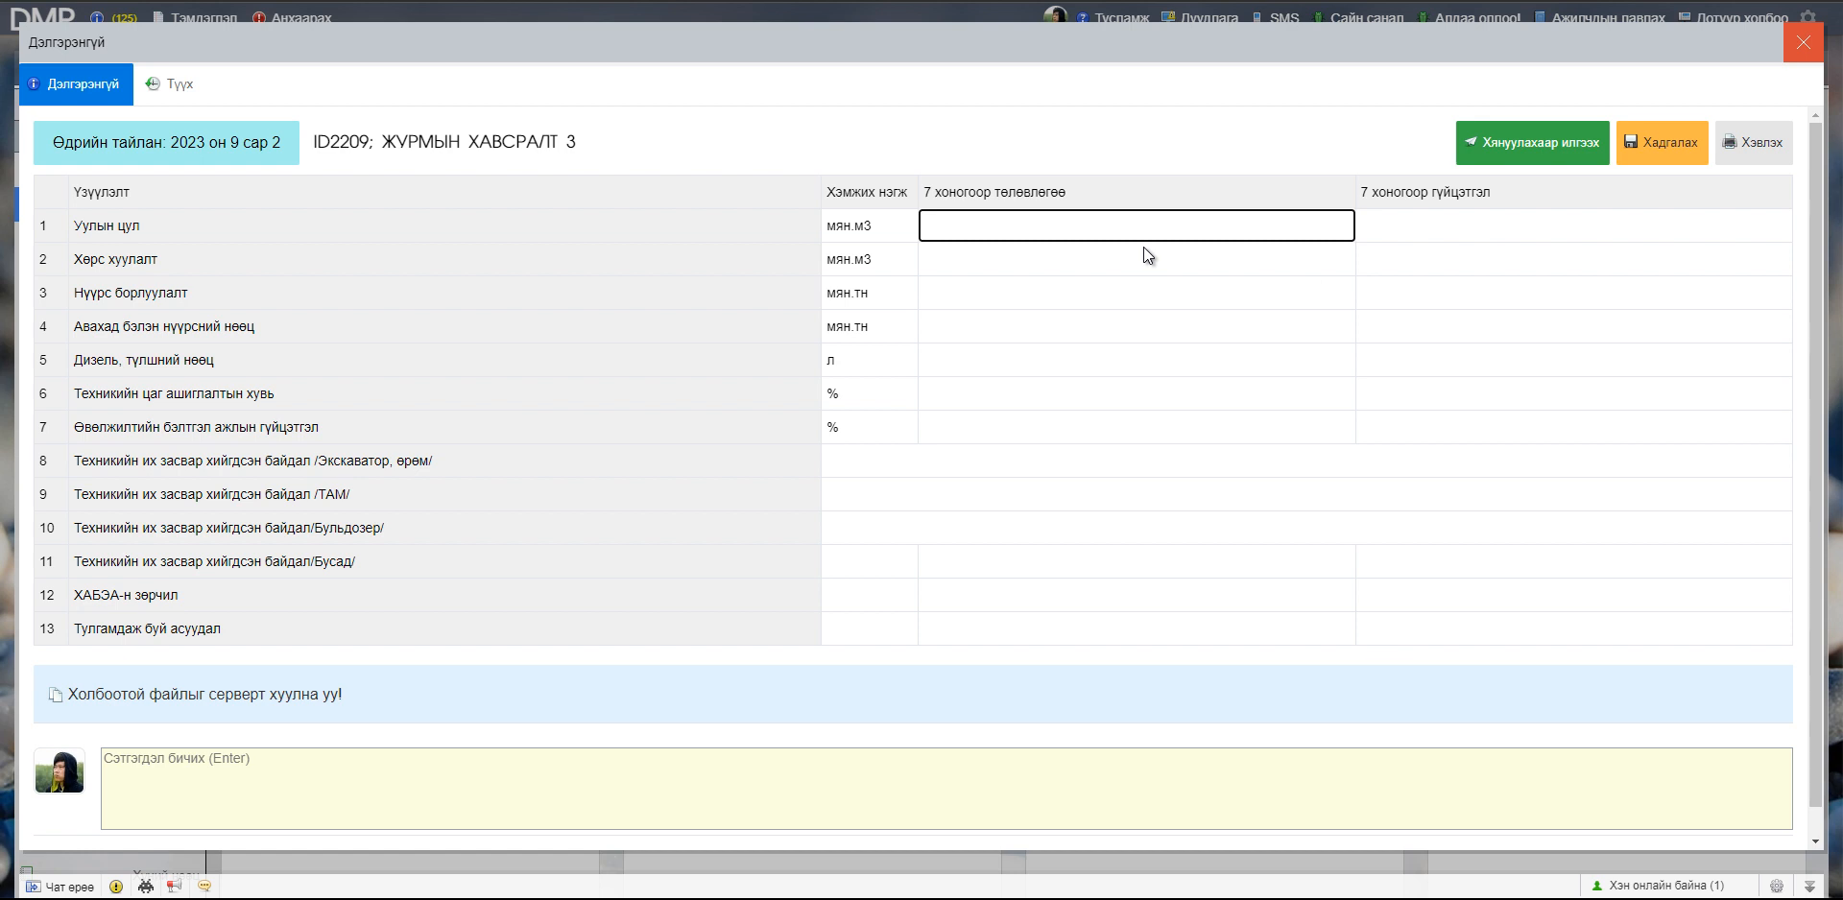
pyautogui.write('150000')
pyautogui.press('Right')
pyautogui.press('Down')
pyautogui.press('Left')
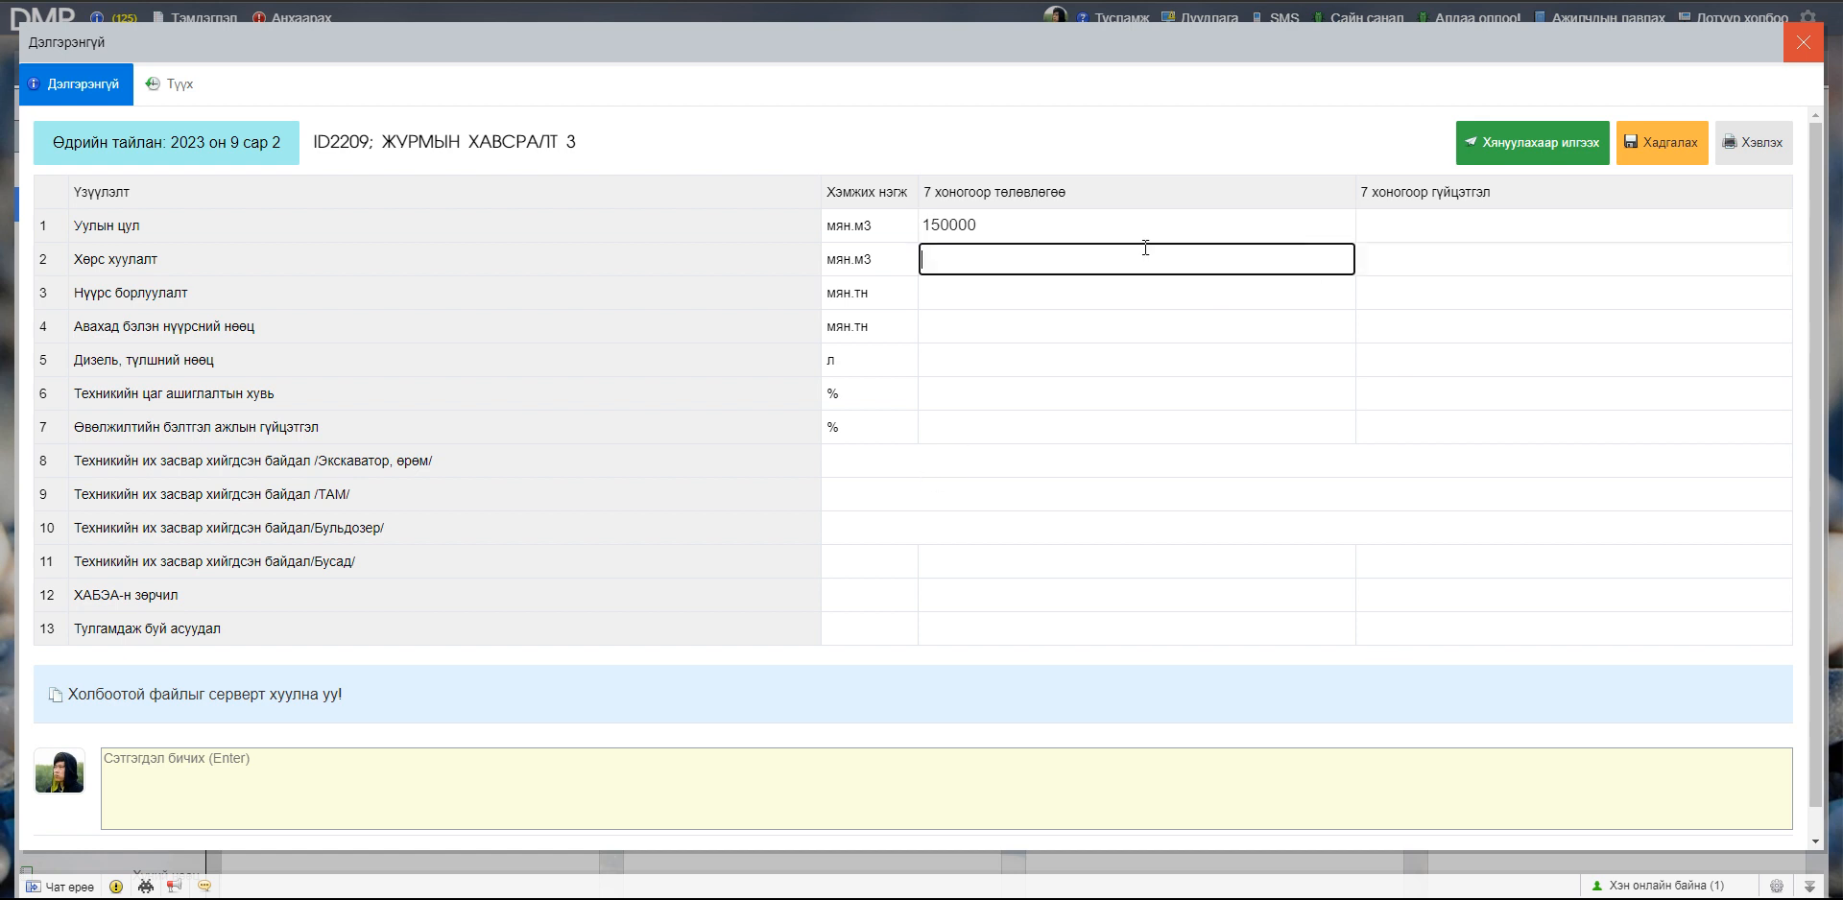
# - Enter 250000 as the 7 хоногоор гүйцэтгэл value for Уулын цул
pyautogui.press('Down')
pyautogui.press('Down')
pyautogui.press('Down')
pyautogui.press('Down')
pyautogui.press('Down')
pyautogui.press('Right')
pyautogui.press('Up')
pyautogui.press('Up')
pyautogui.press('Up')
pyautogui.press('Up')
pyautogui.press('Up')
pyautogui.press('Up')
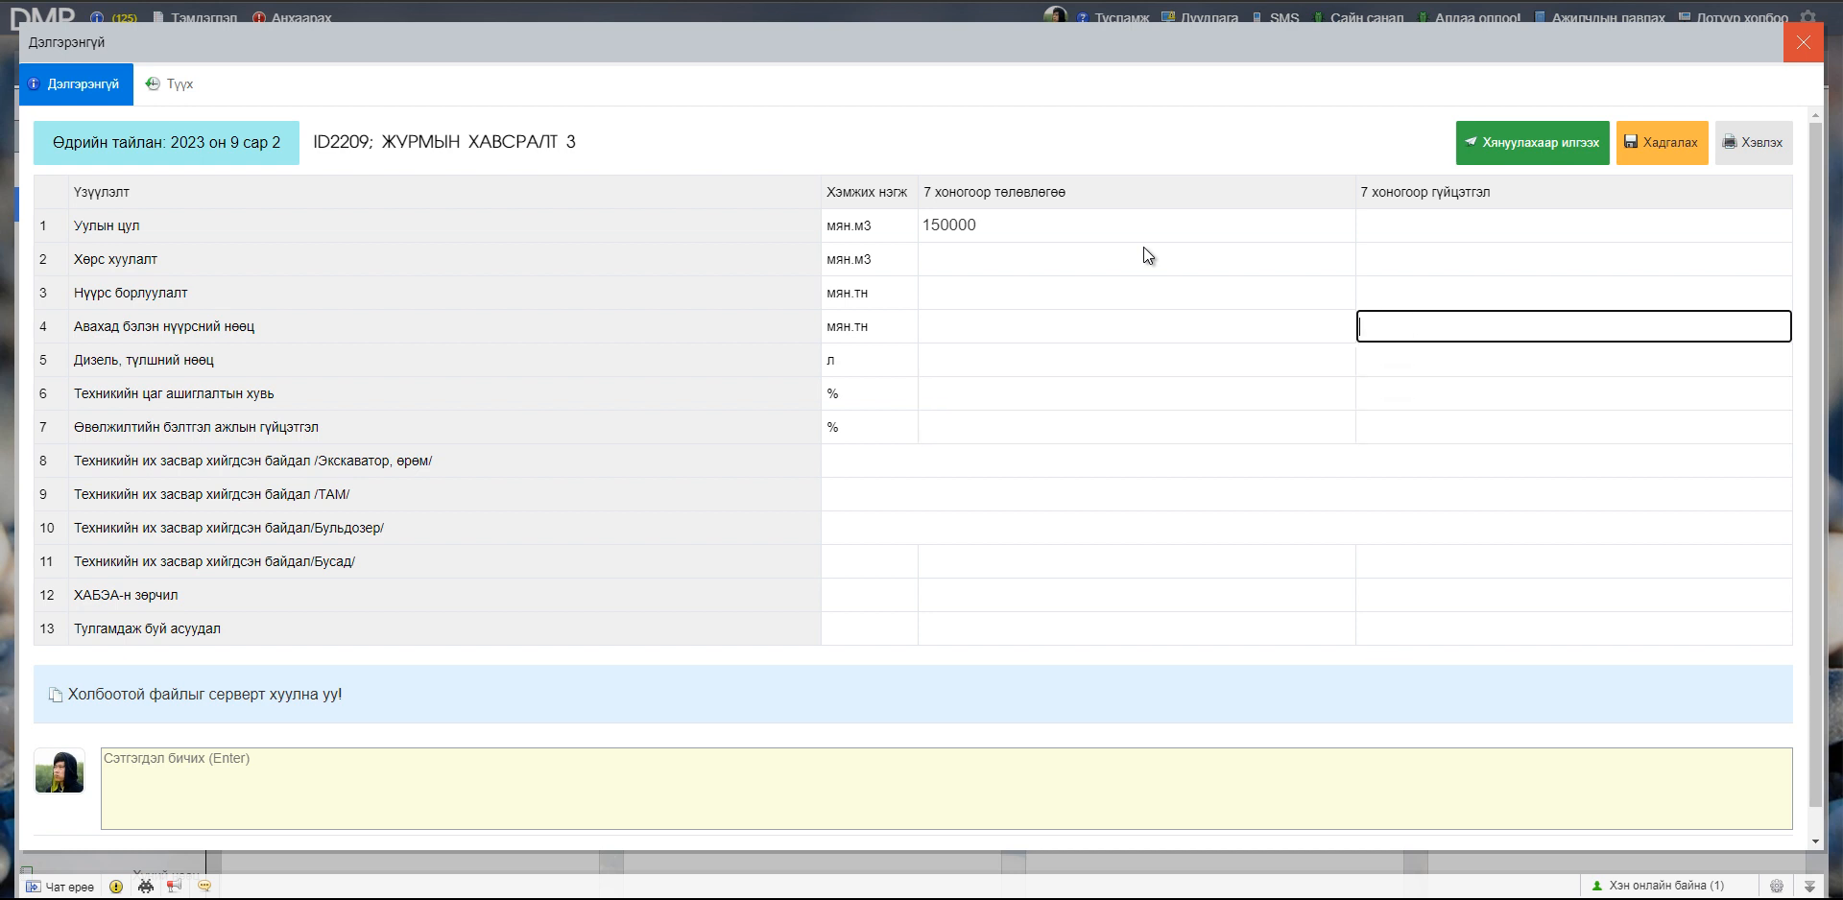
pyautogui.write('250000')
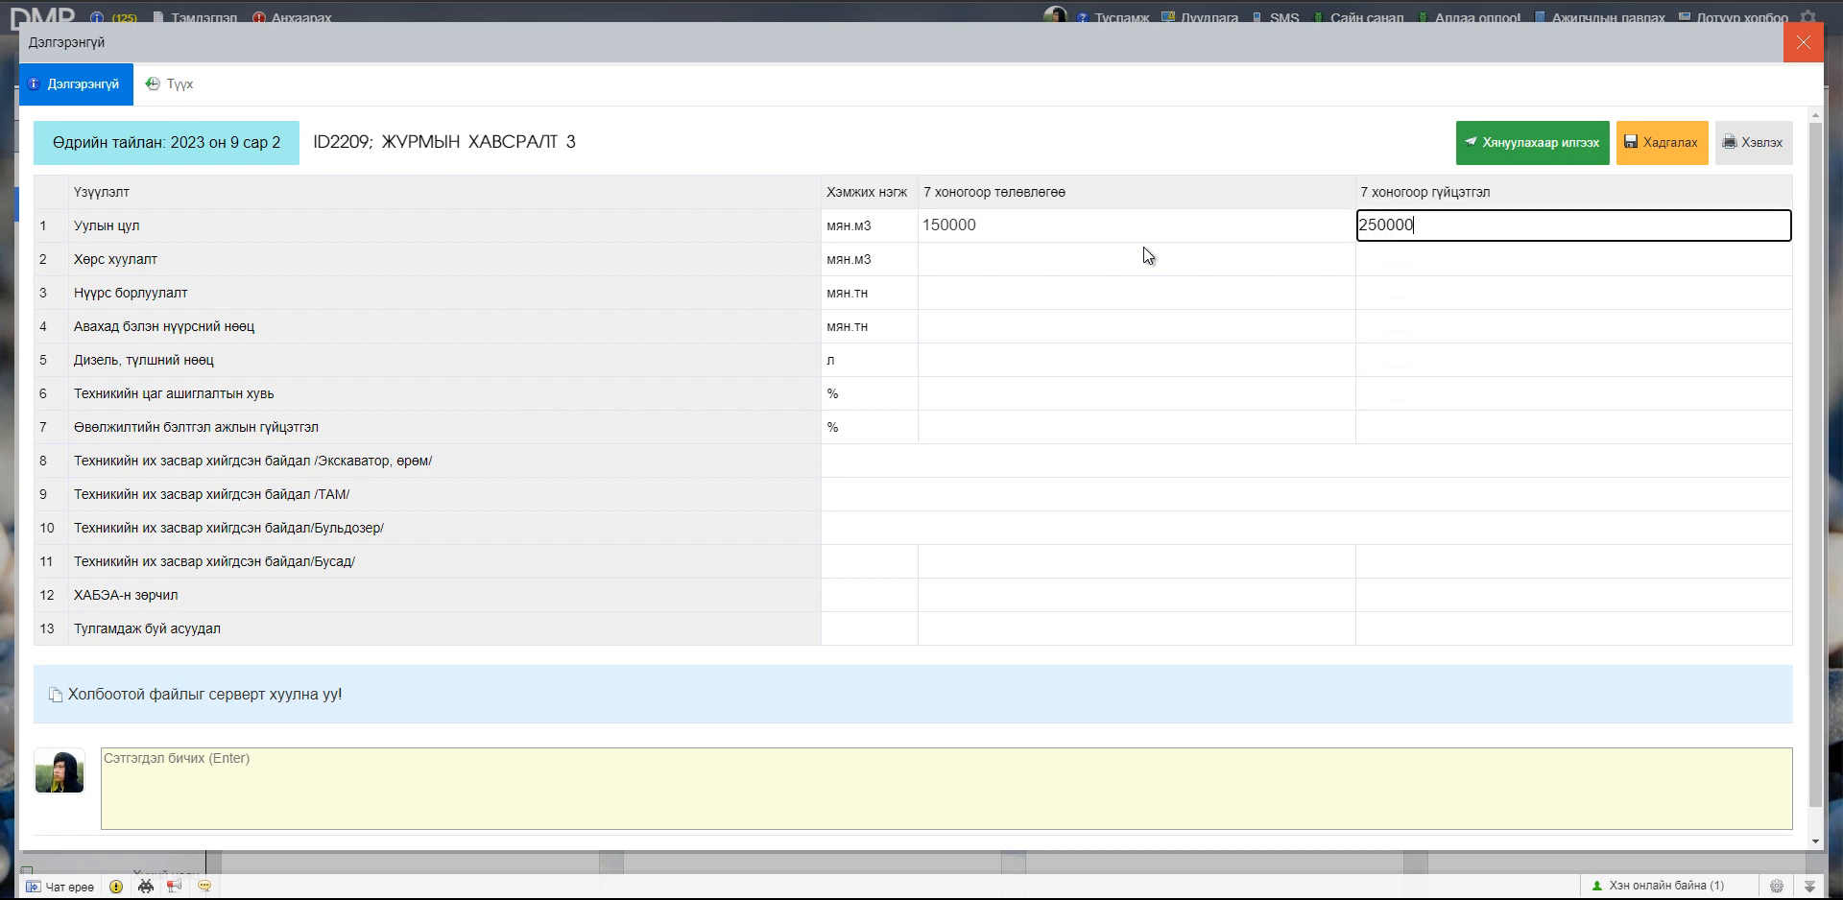
# - Fill in the Хөрс хуулалт row with 3652000 as the гүйцэтгэл and 251000 as the төлөвлөгөө
pyautogui.press('Down')
pyautogui.write('365')
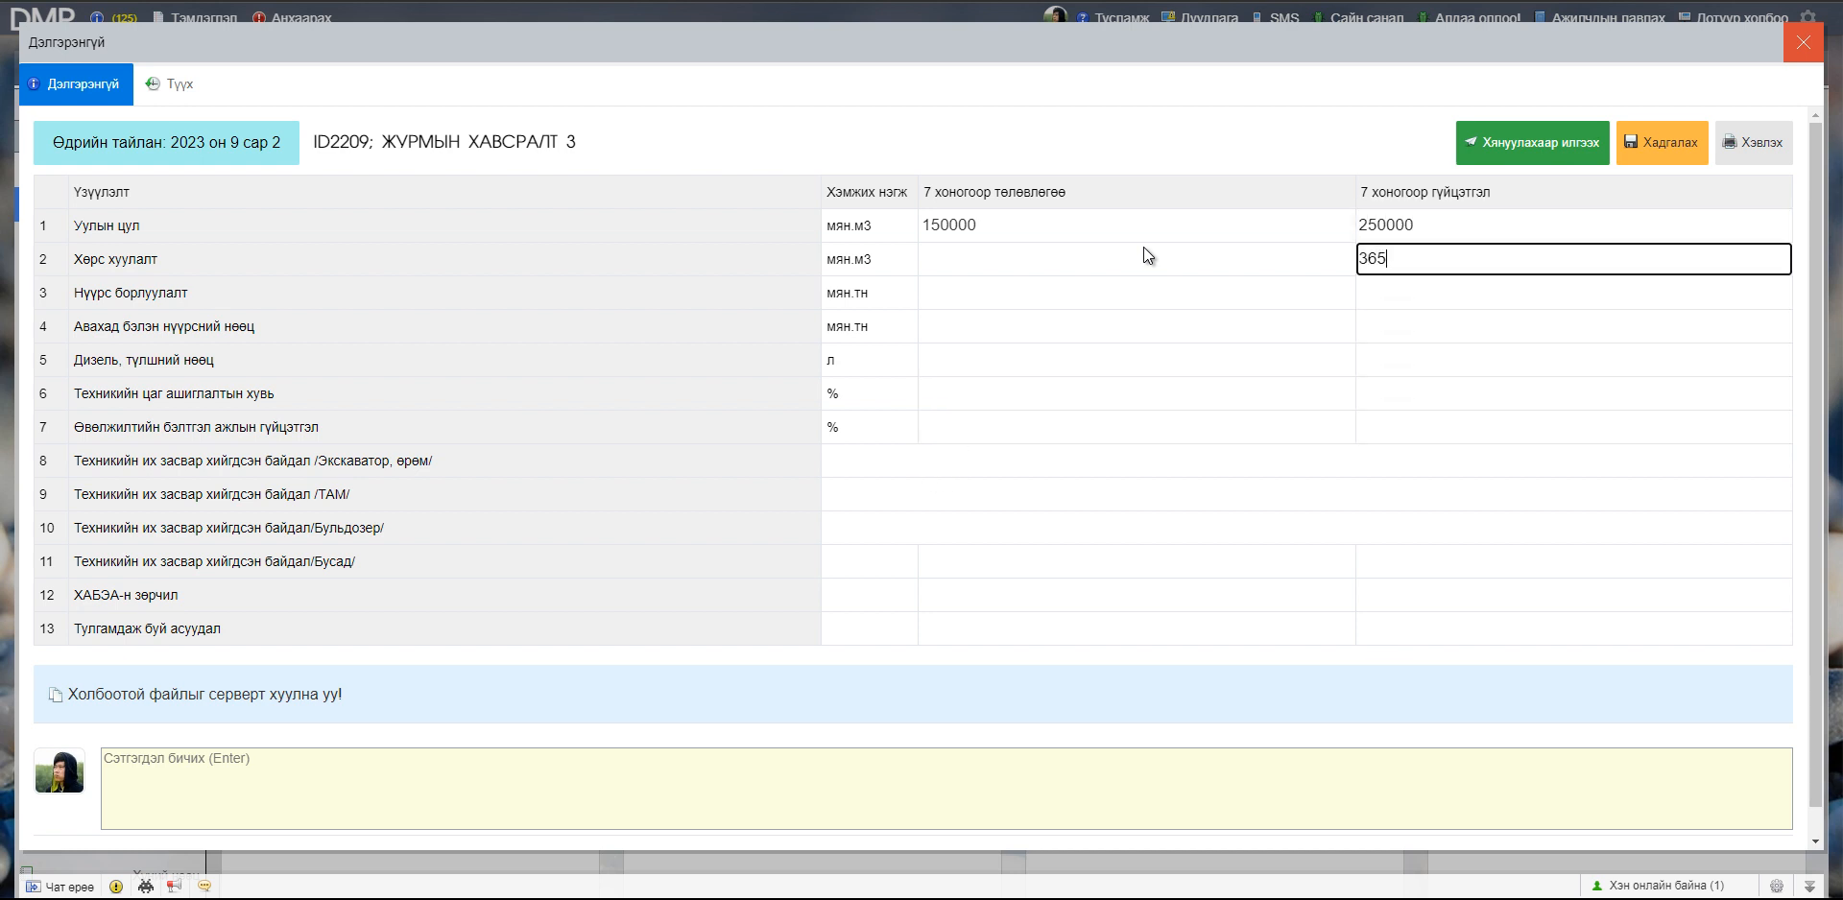
pyautogui.write('2000')
pyautogui.press('Left')
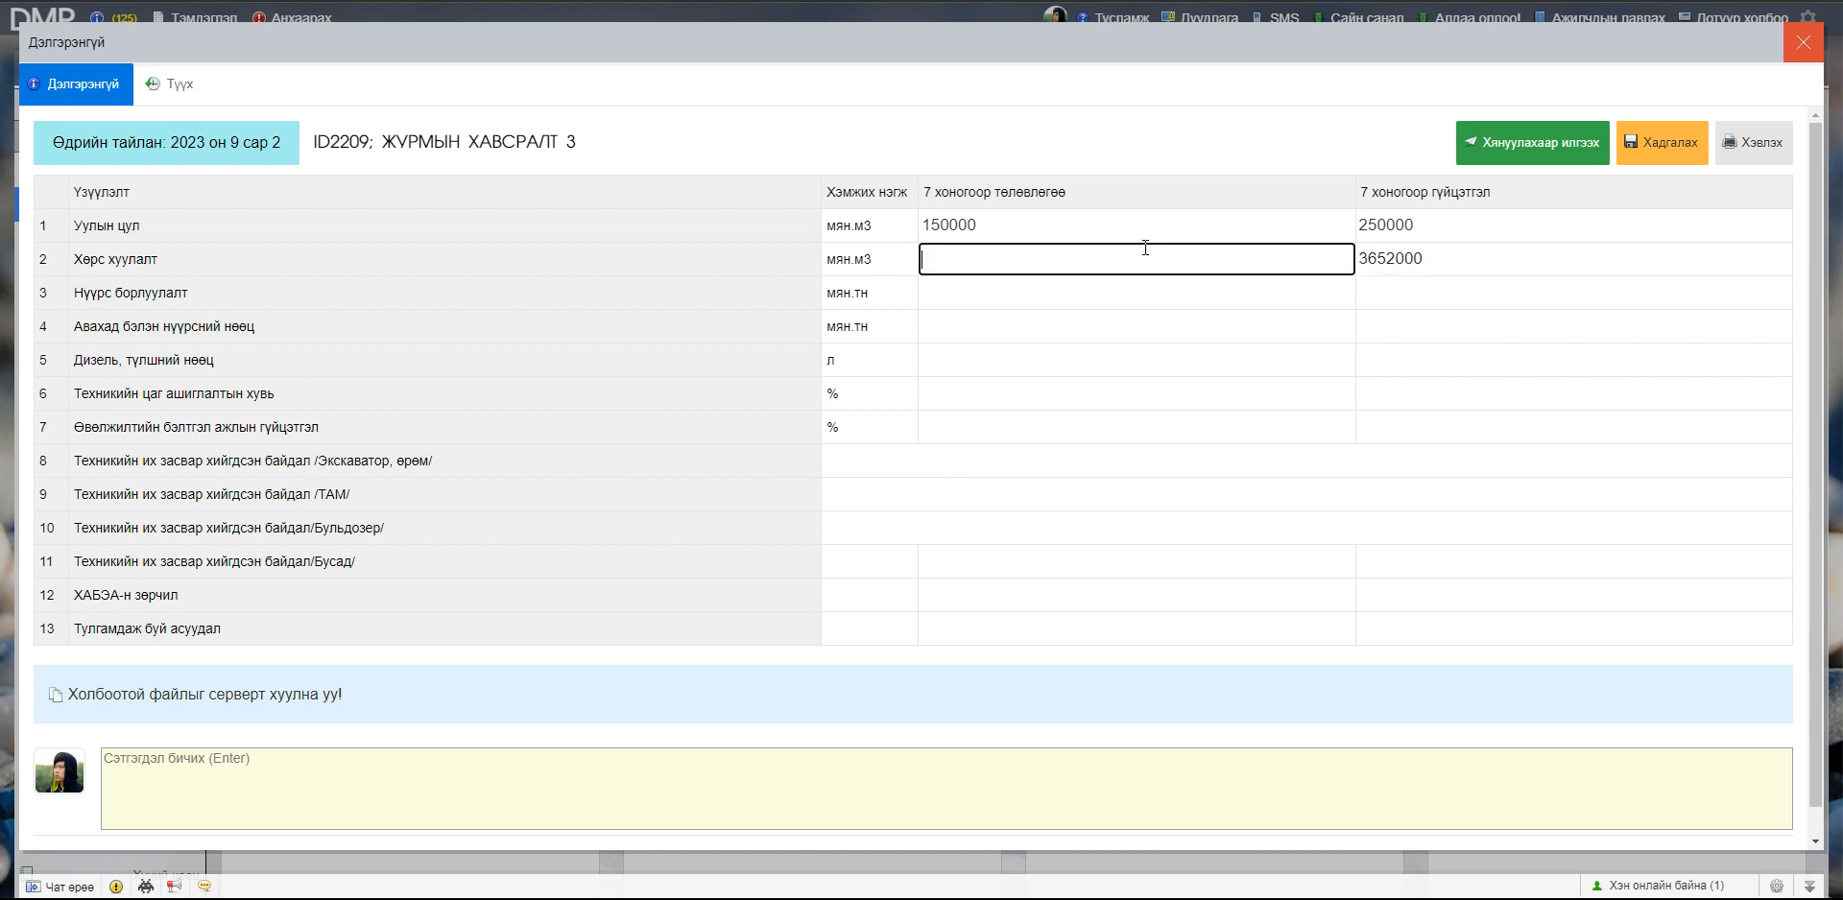
pyautogui.write('251000')
# - Fill in the Нүүрс борлуулалт row with 250000 as the төлөвлөгөө and 235000 as the гүйцэтгэл, and save the report
pyautogui.press('Down')
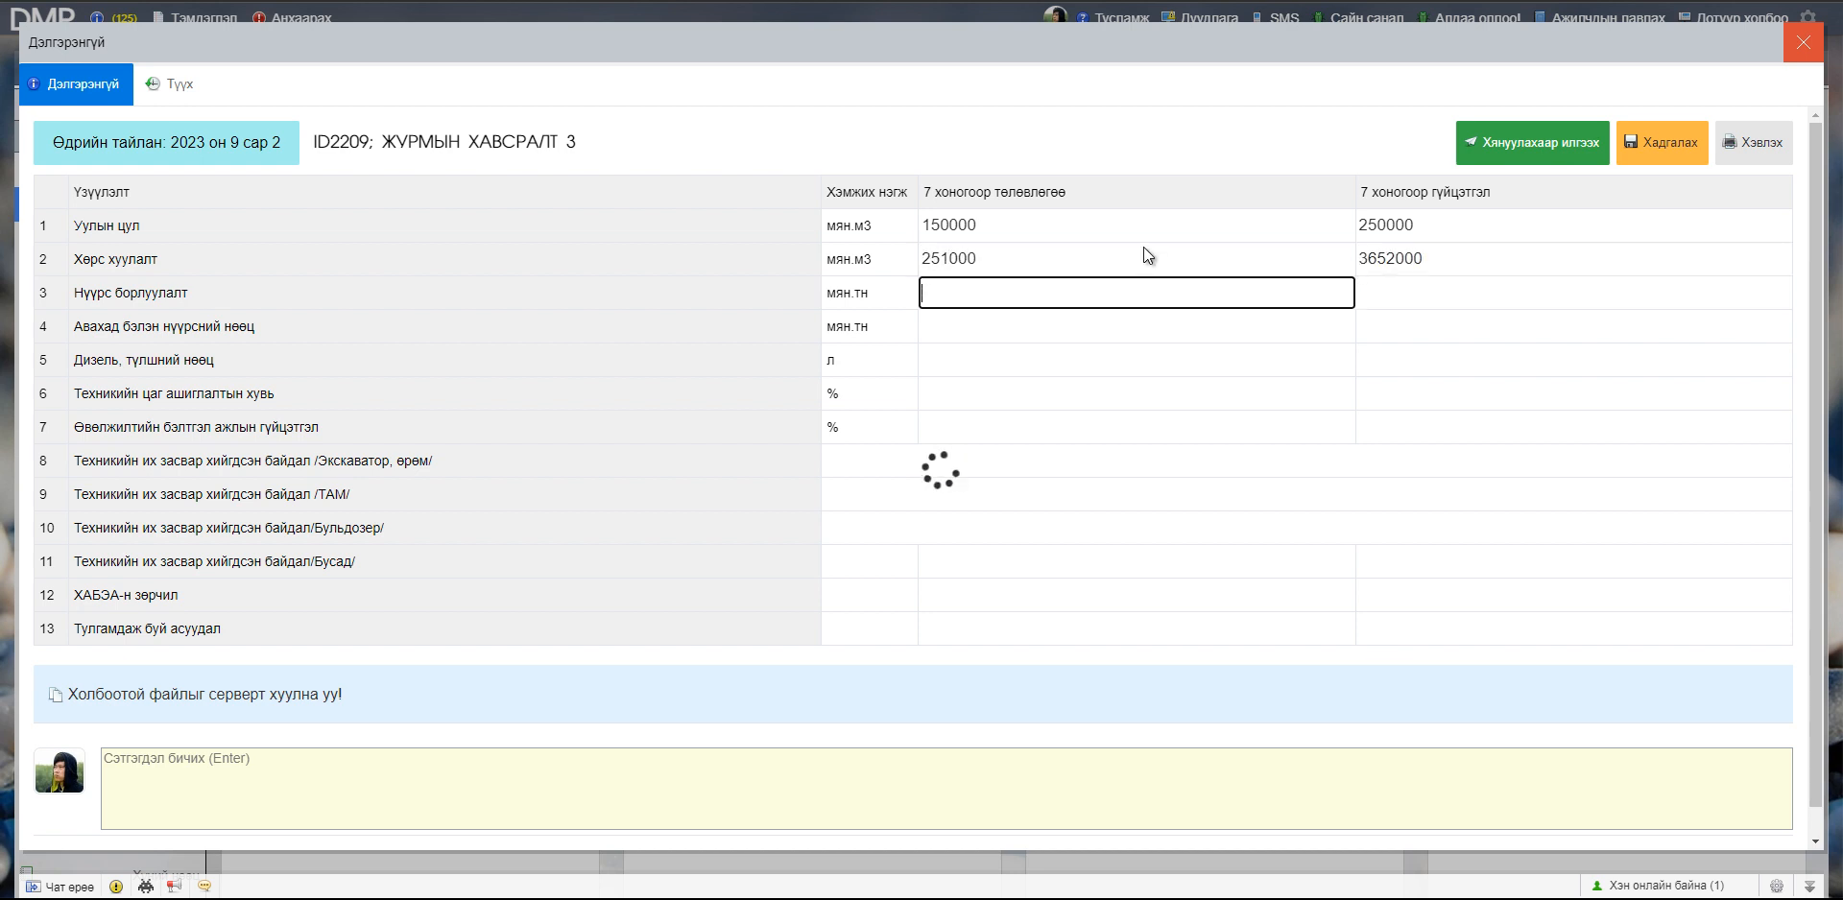
pyautogui.write('250000')
pyautogui.press('Right')
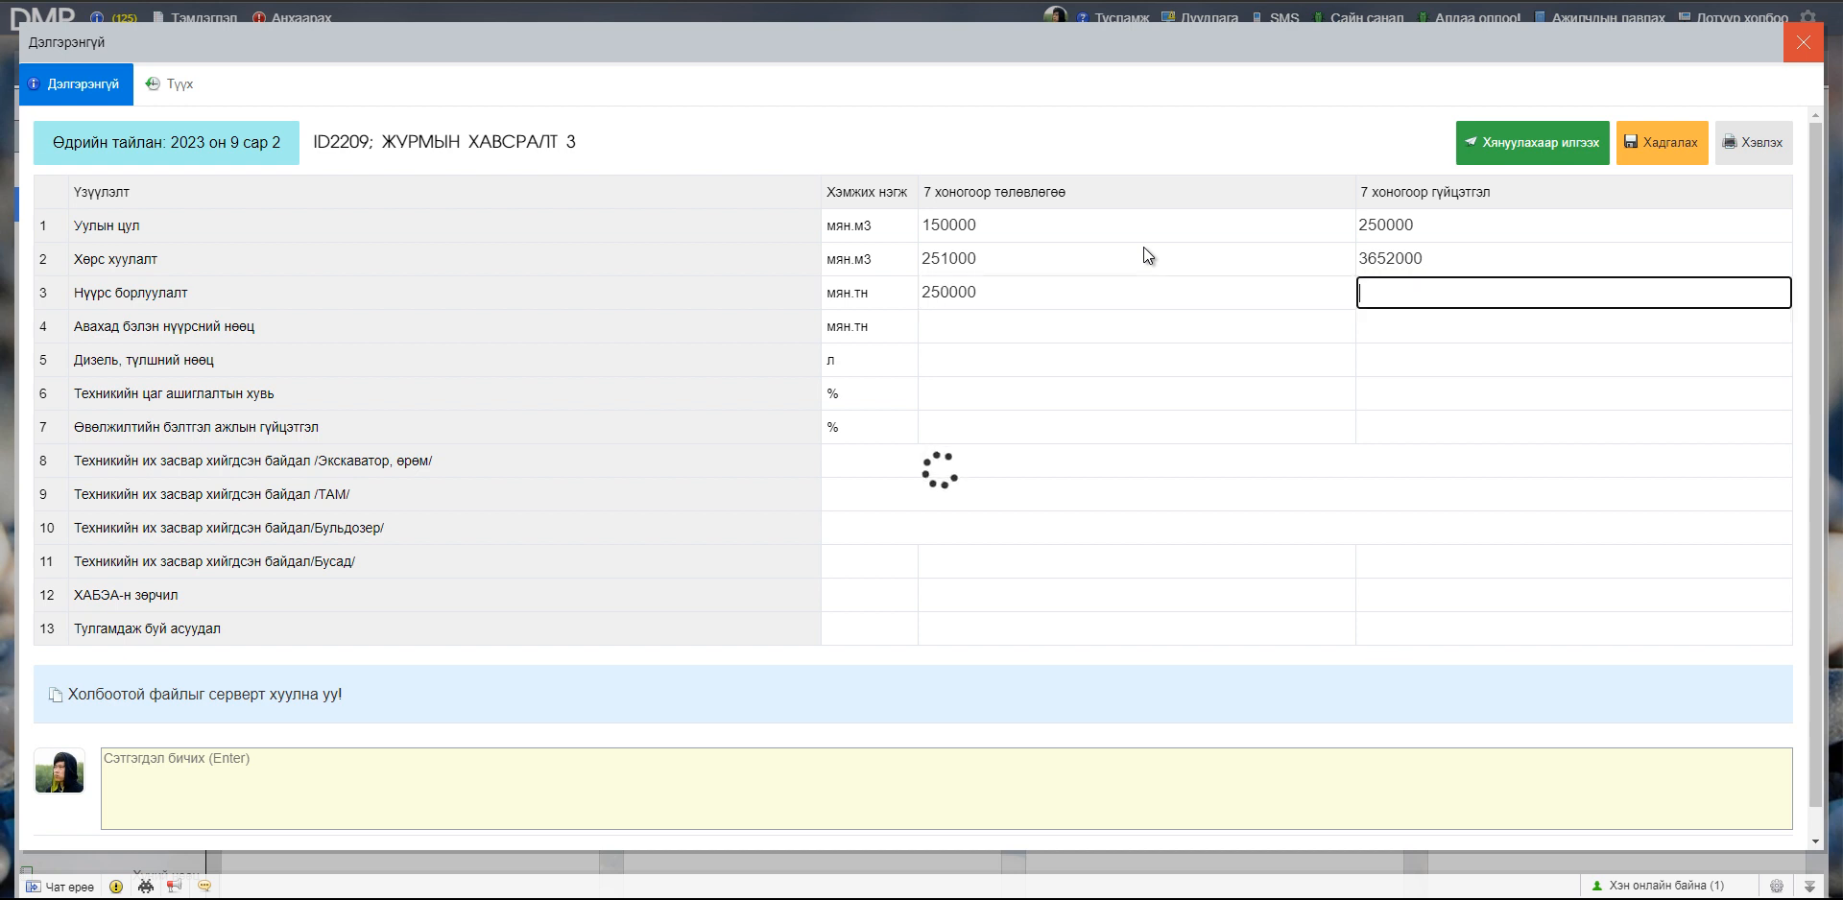
pyautogui.write('235000')
pyautogui.click(1676, 142)
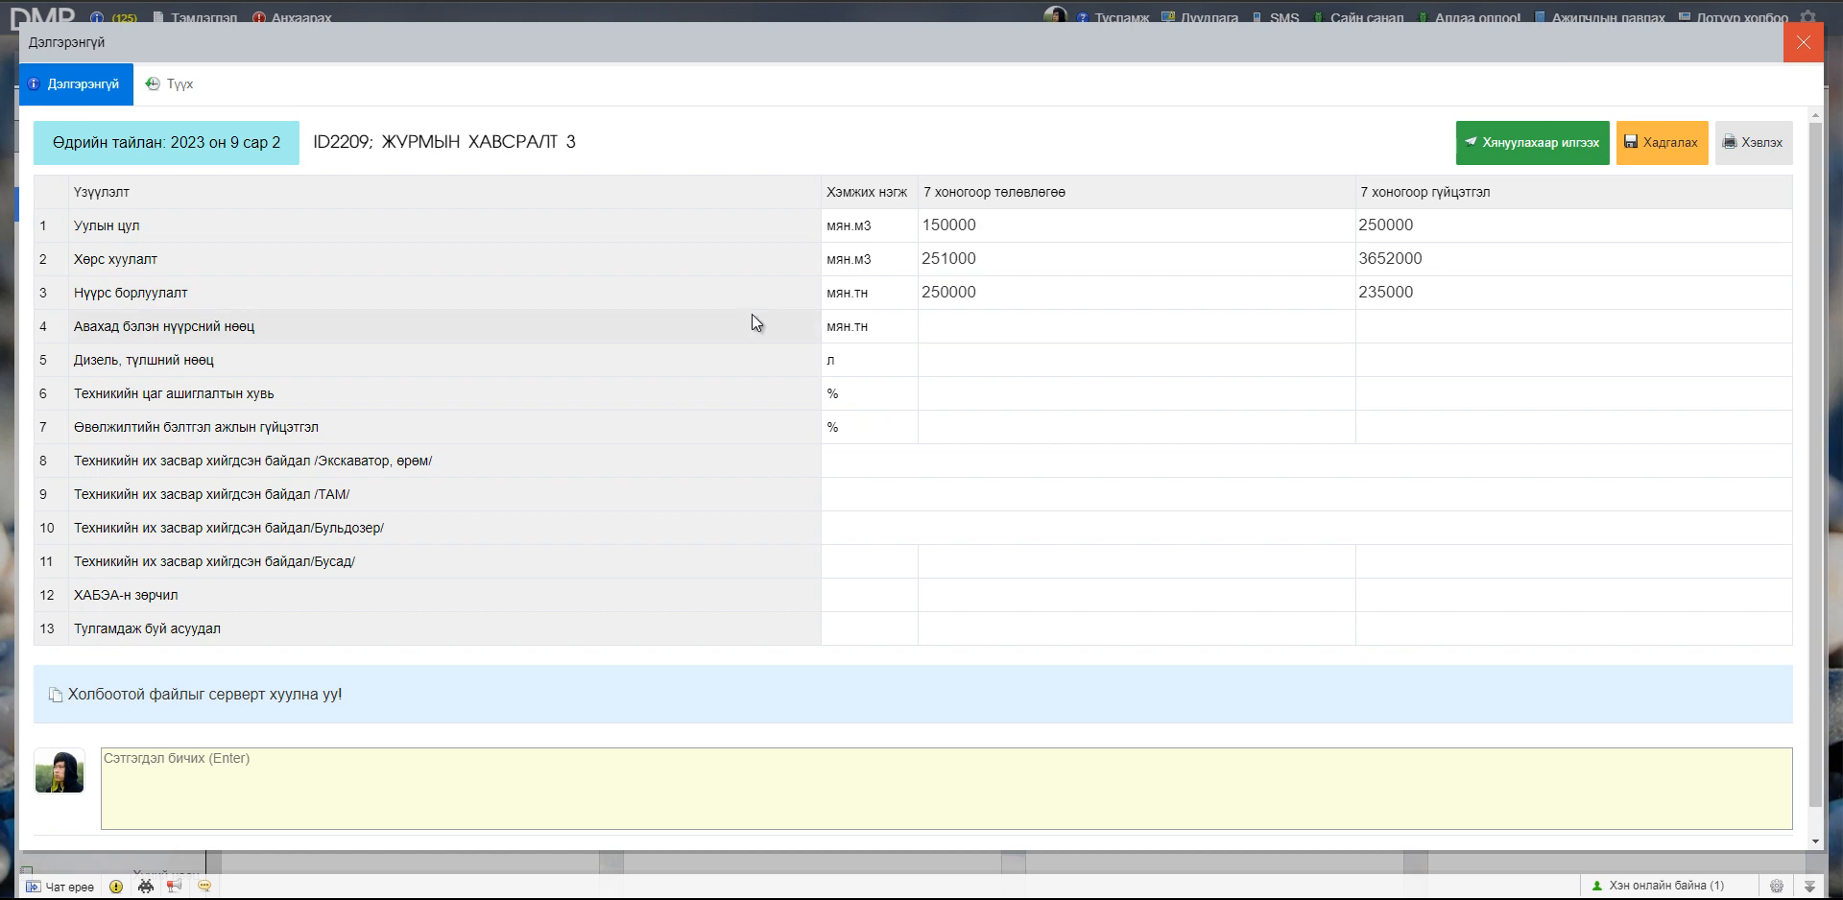
# - Close and reopen the day 2 report, and send it to the first-stage review
pyautogui.press('Escape')
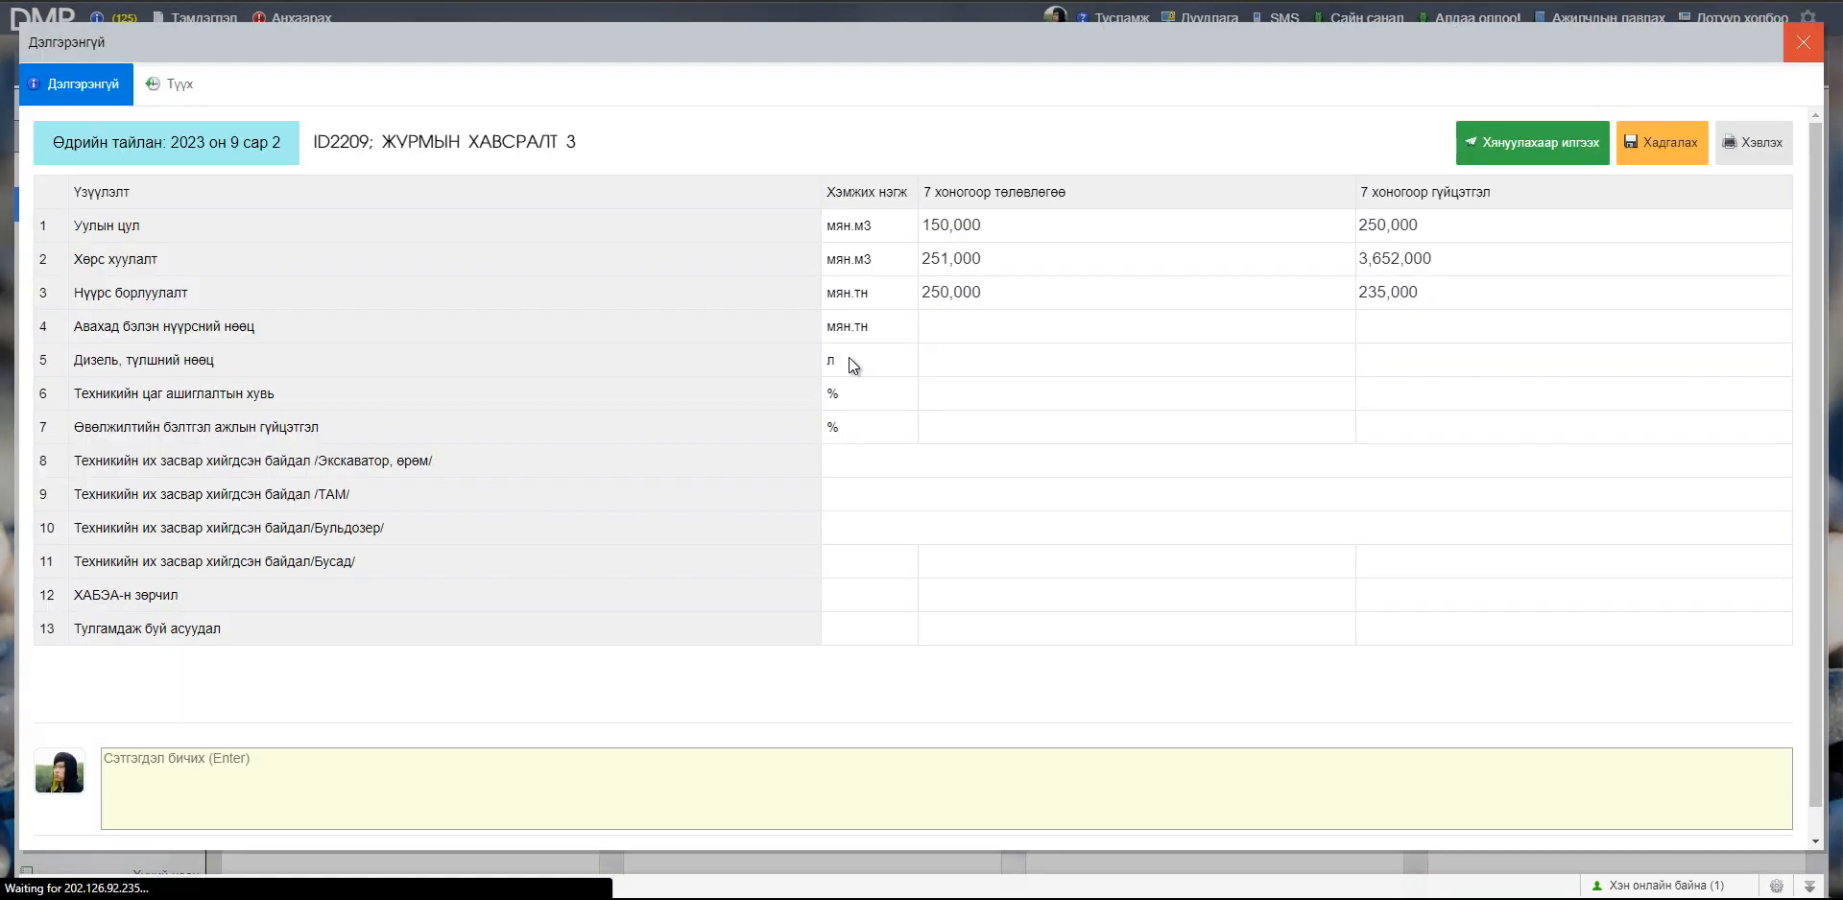
pyautogui.press('Escape')
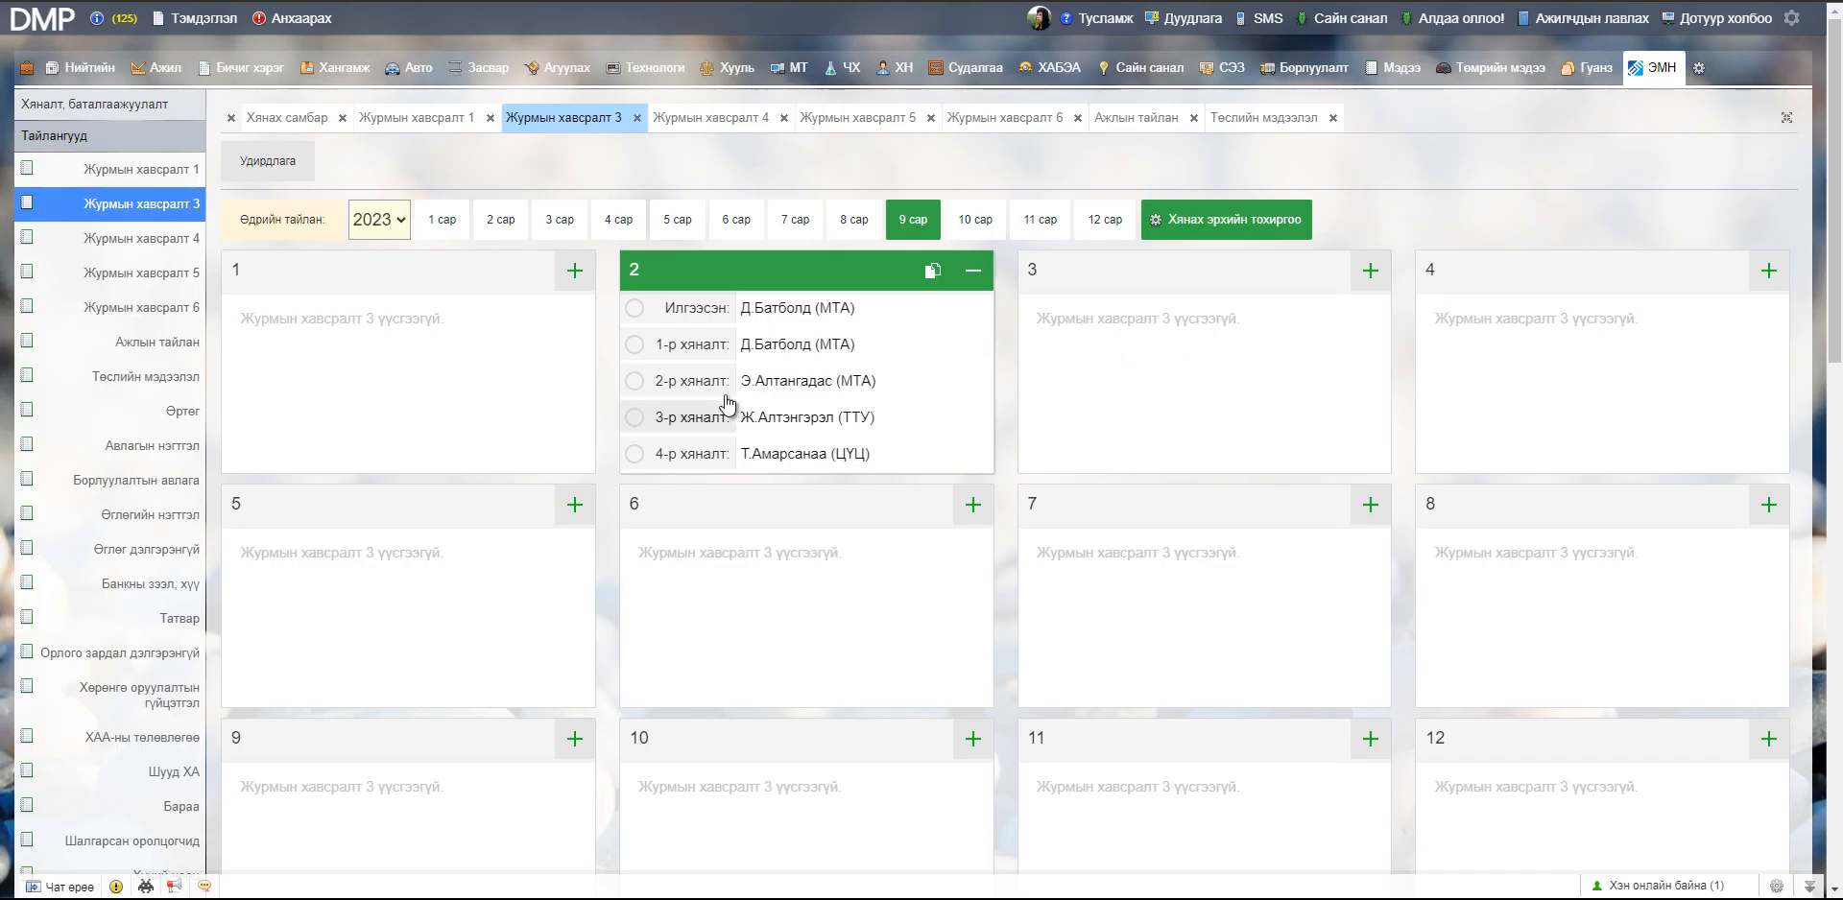
pyautogui.click(824, 346)
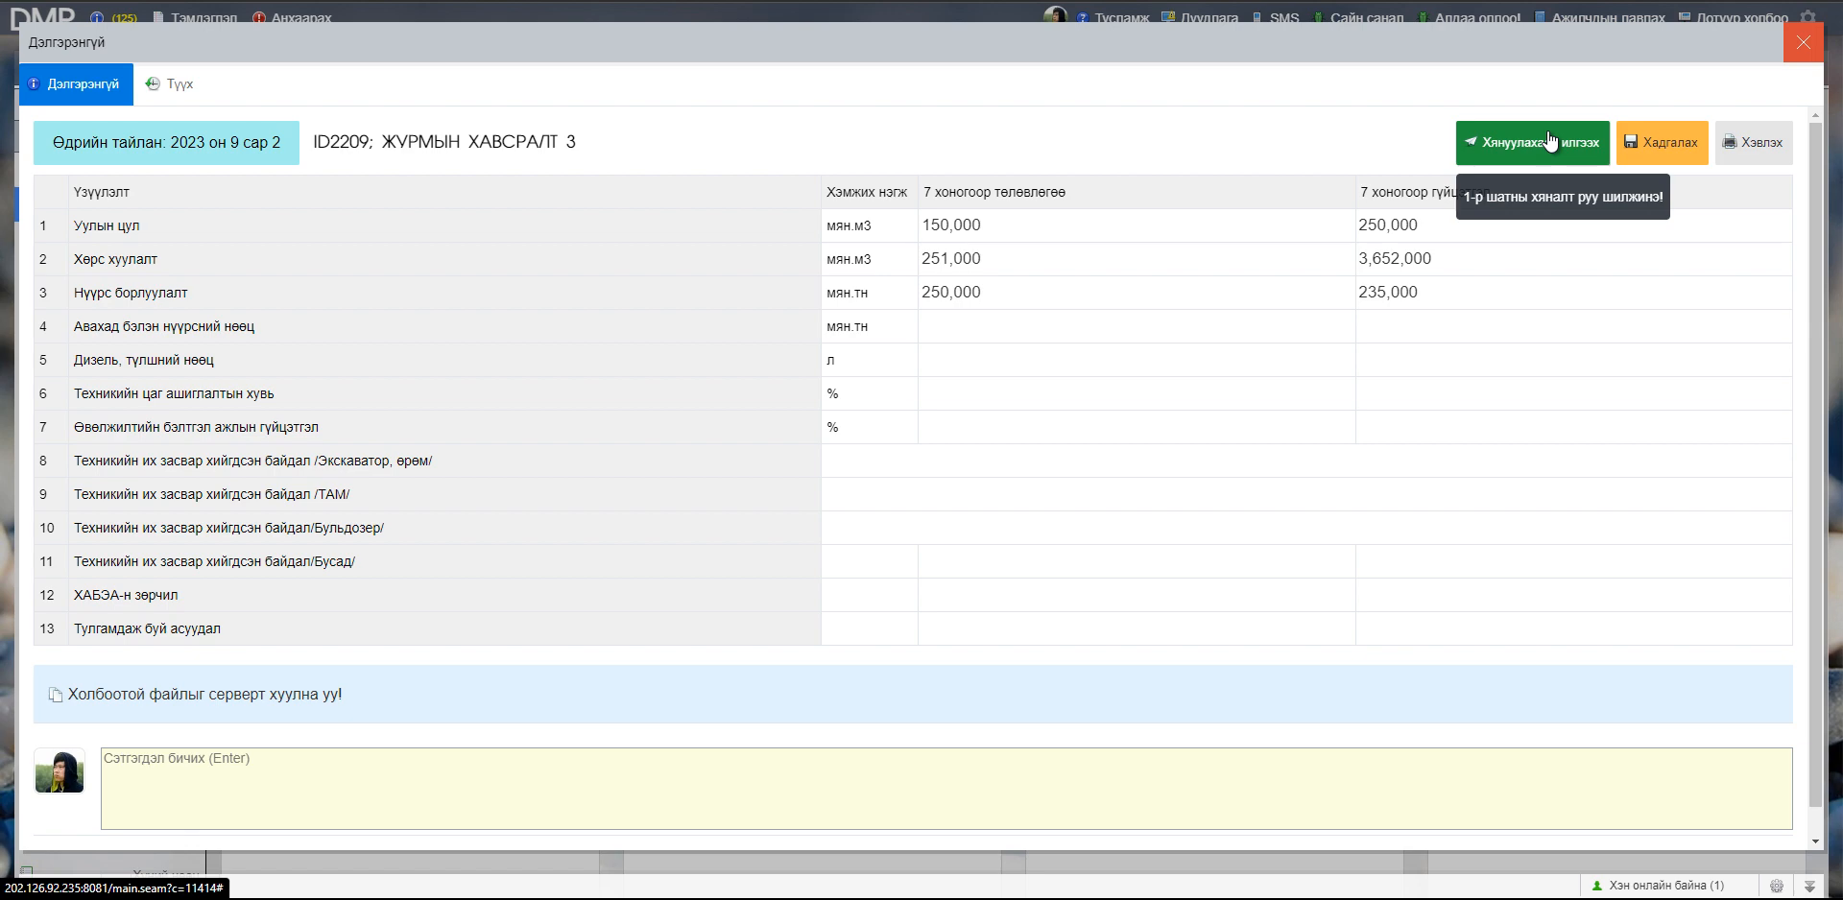
pyautogui.click(1551, 142)
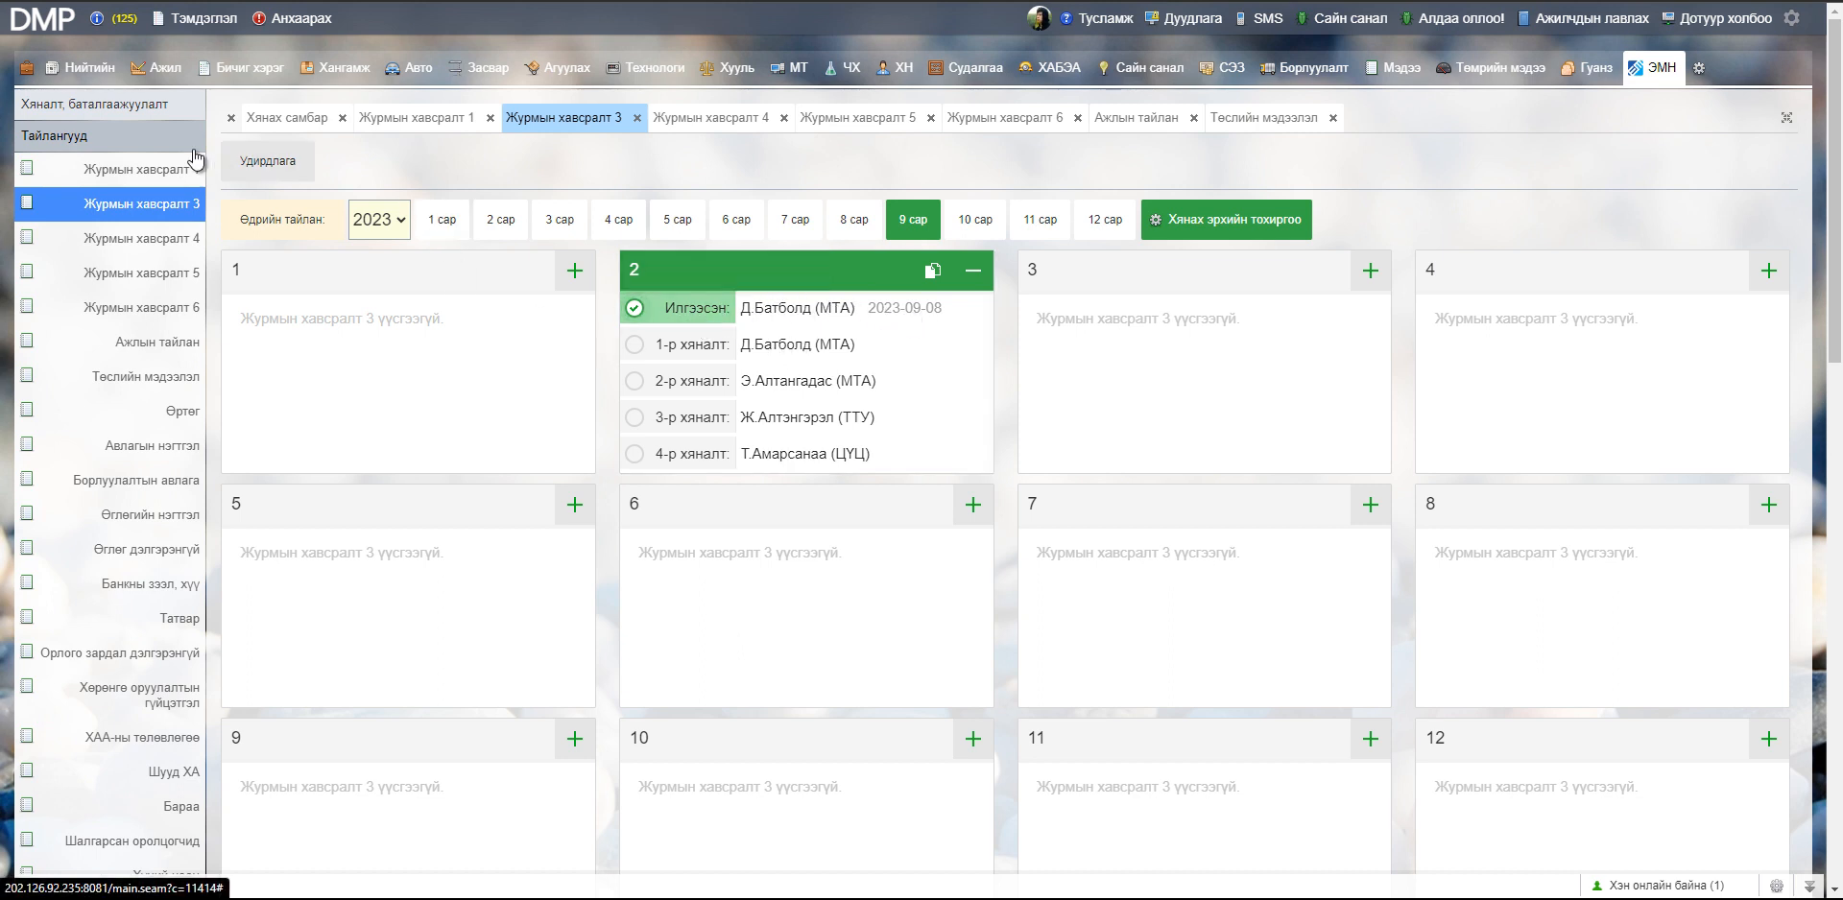
# - Open the 1-р шатны хяналт list under Хяналт, баталгаажуулалт and show reports of all periods (Бүгд)
pyautogui.doubleClick(156, 114)
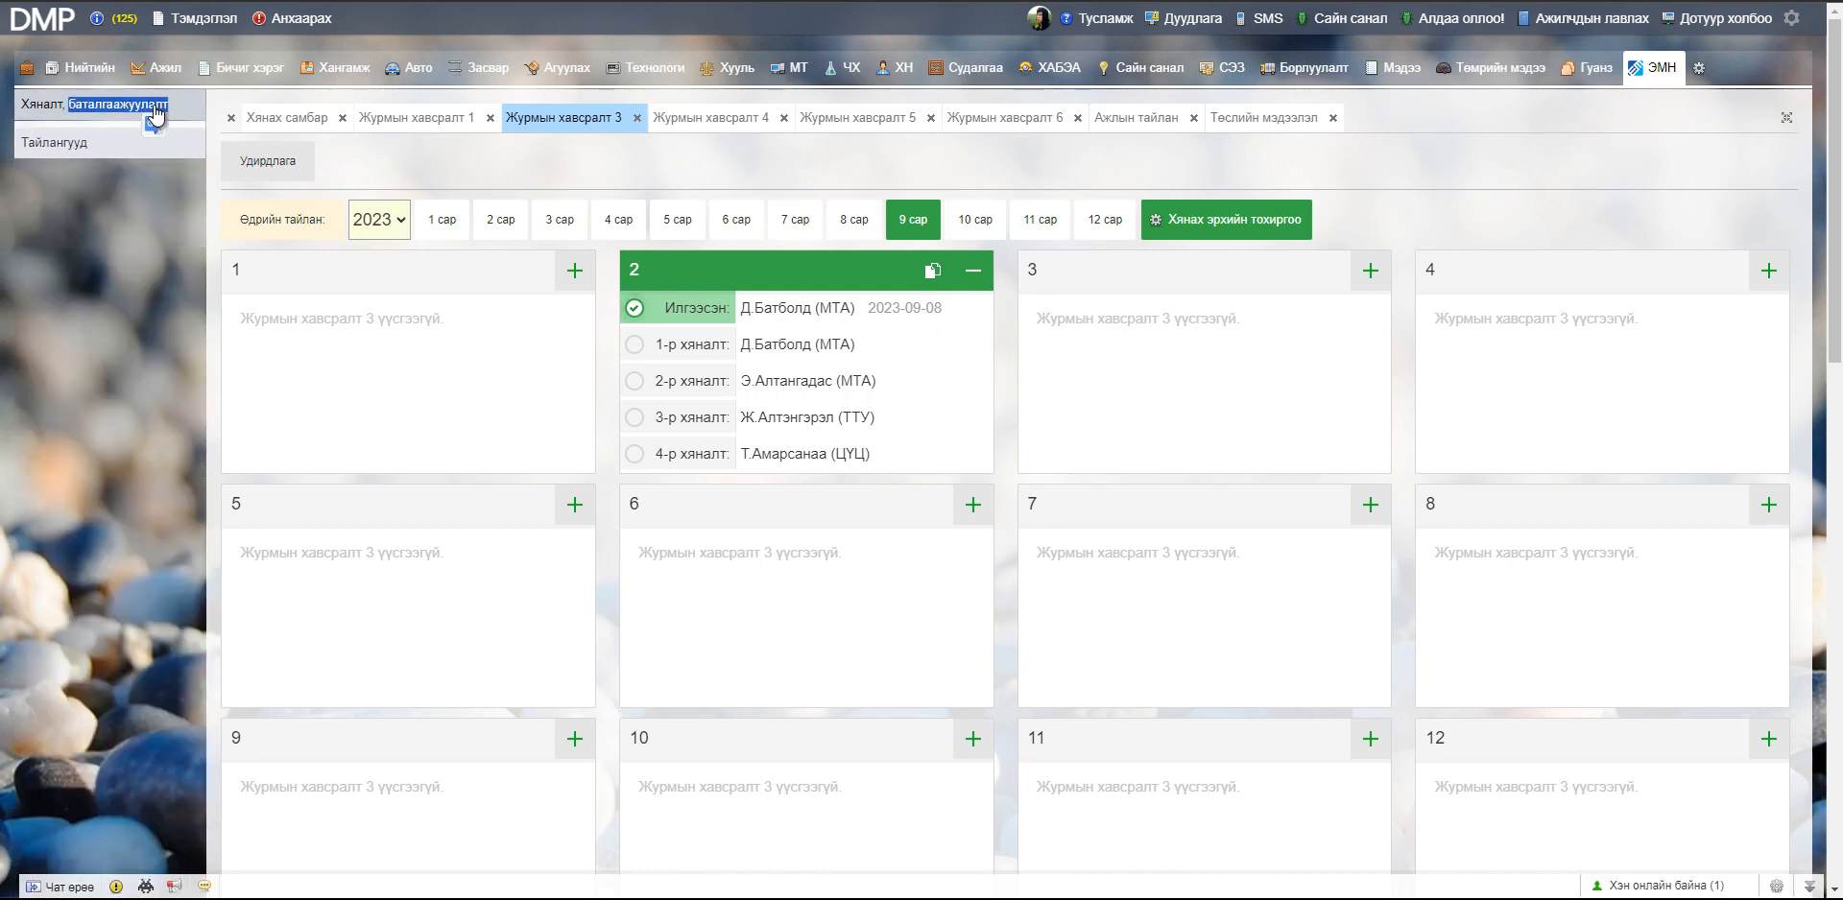
pyautogui.tripleClick(156, 114)
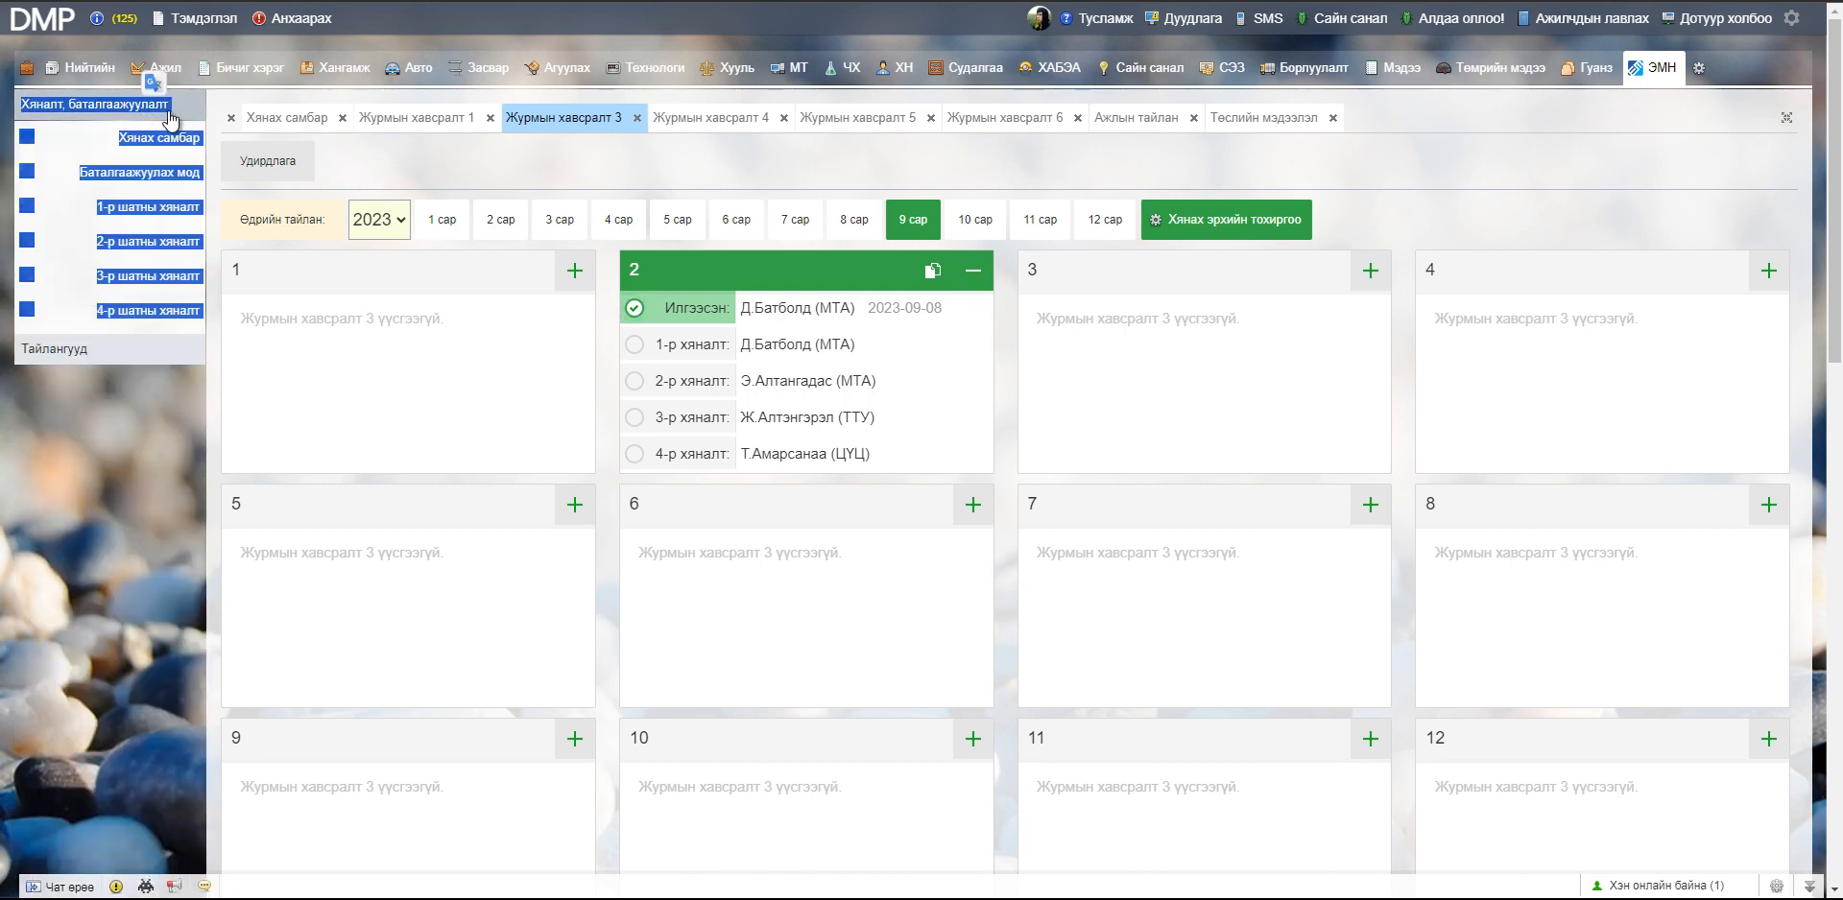
pyautogui.click(136, 212)
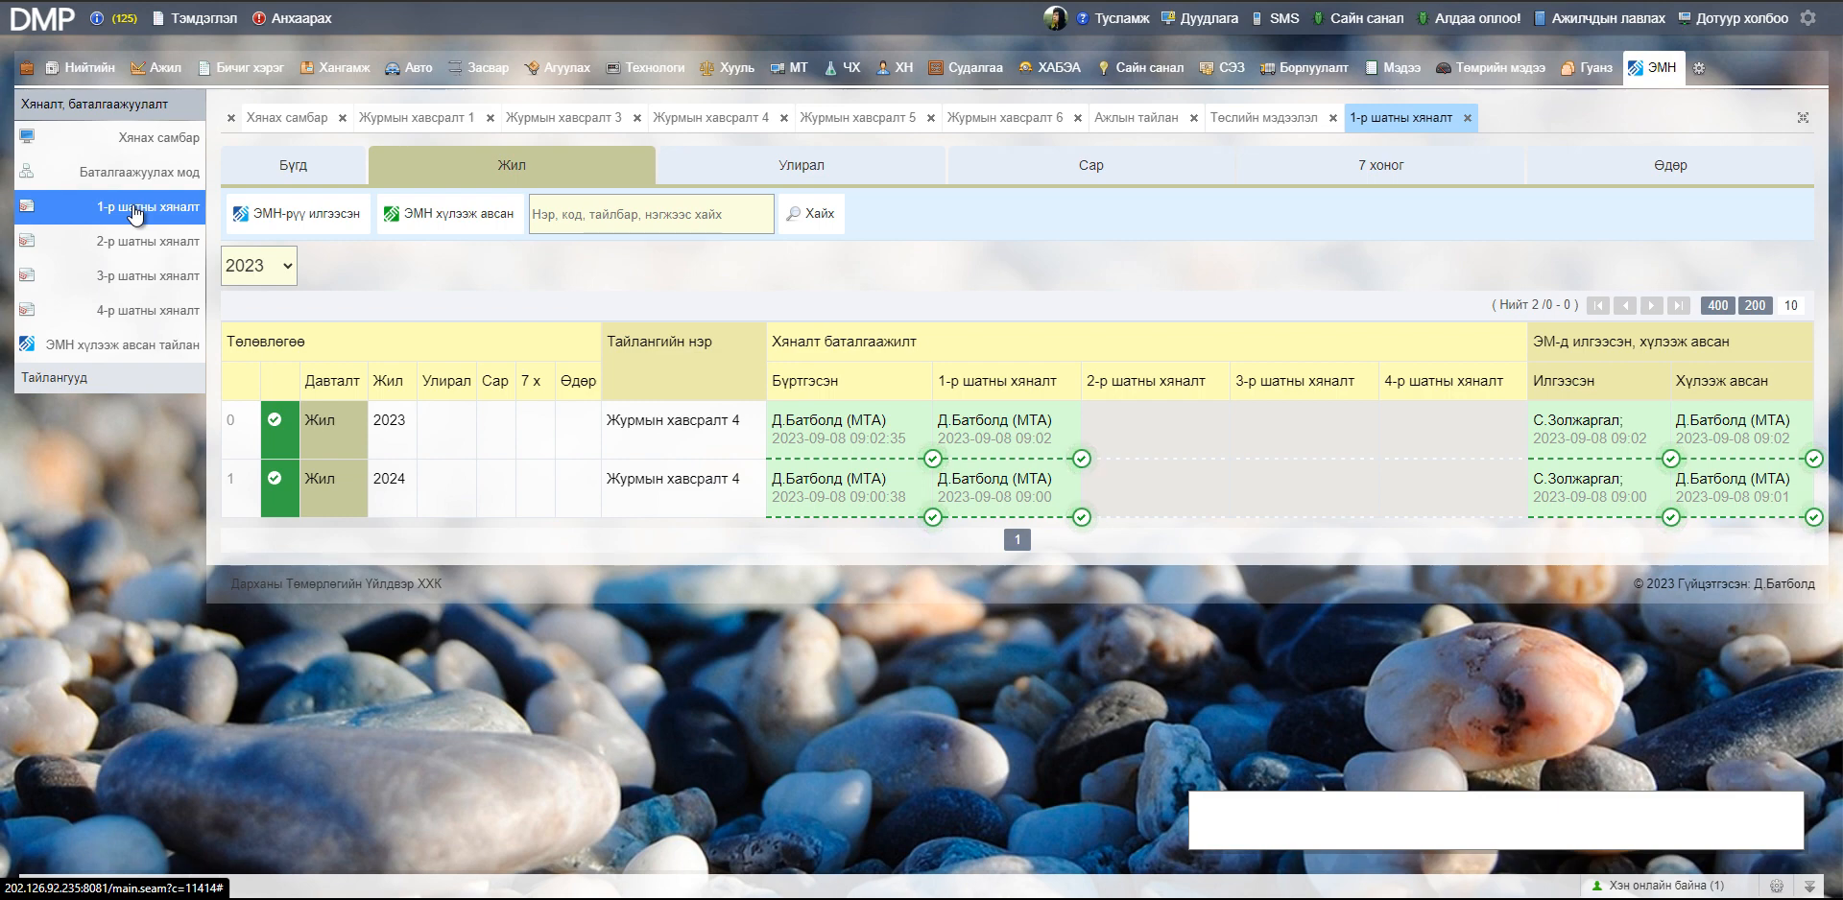
pyautogui.click(255, 174)
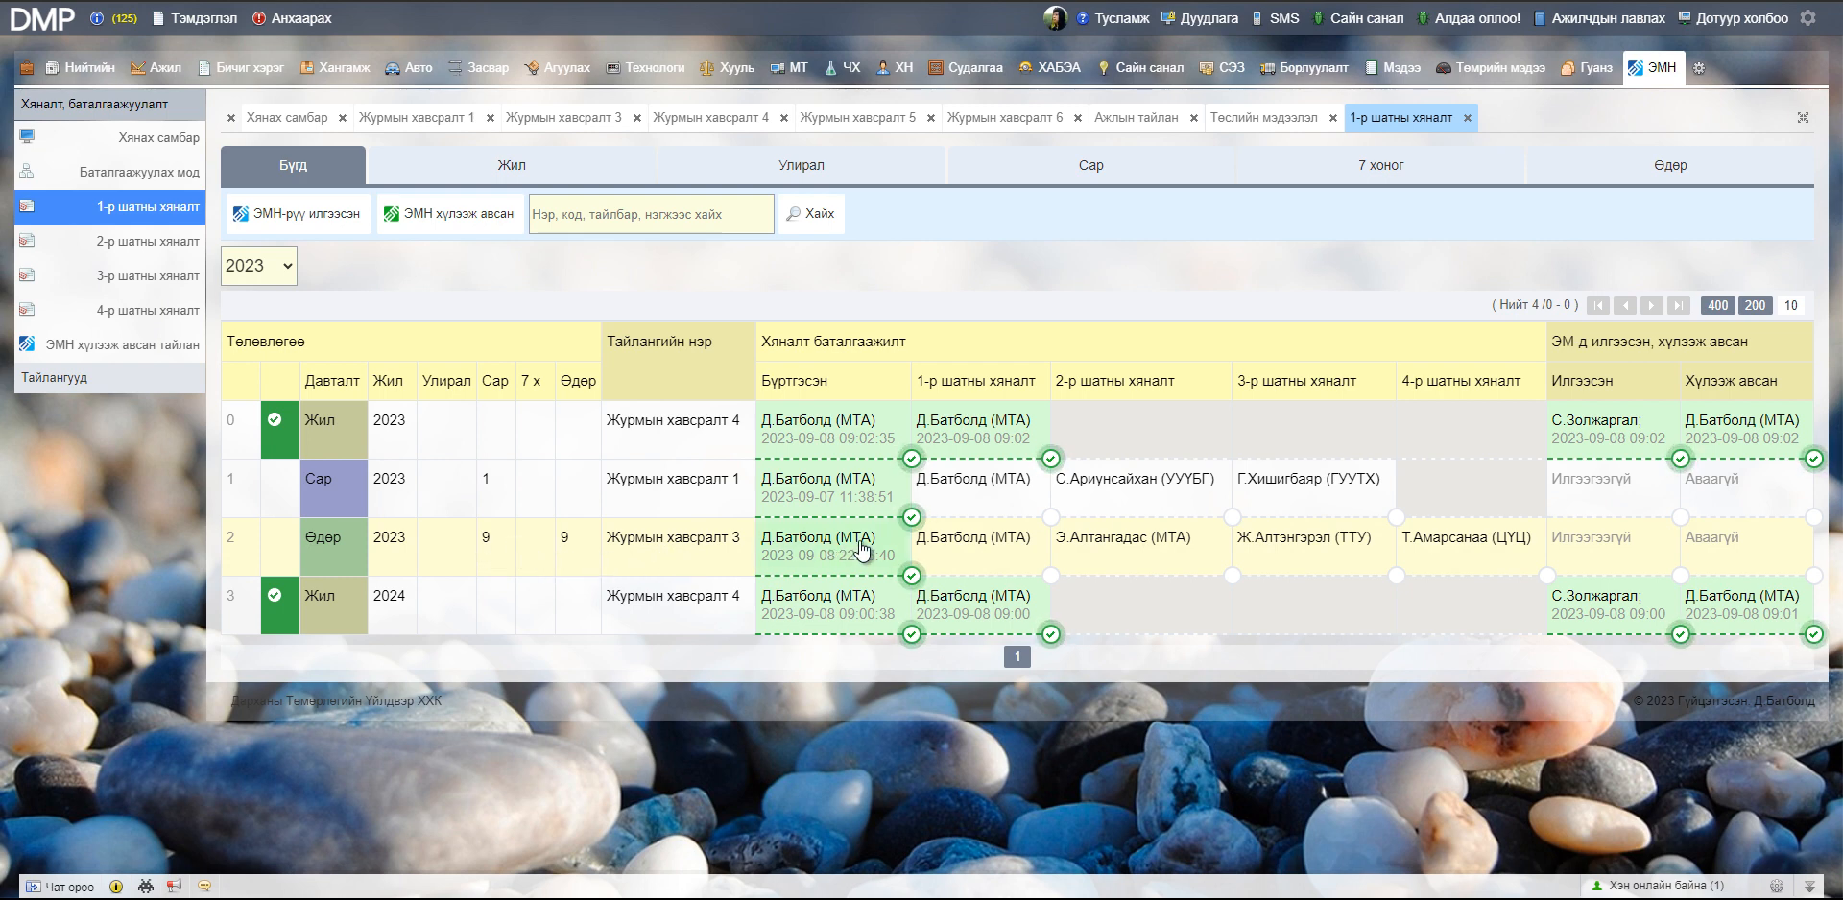
# - Review the submitted Журмын хавсралт 3 daily report and approve it as the first-stage reviewer
pyautogui.click(679, 544)
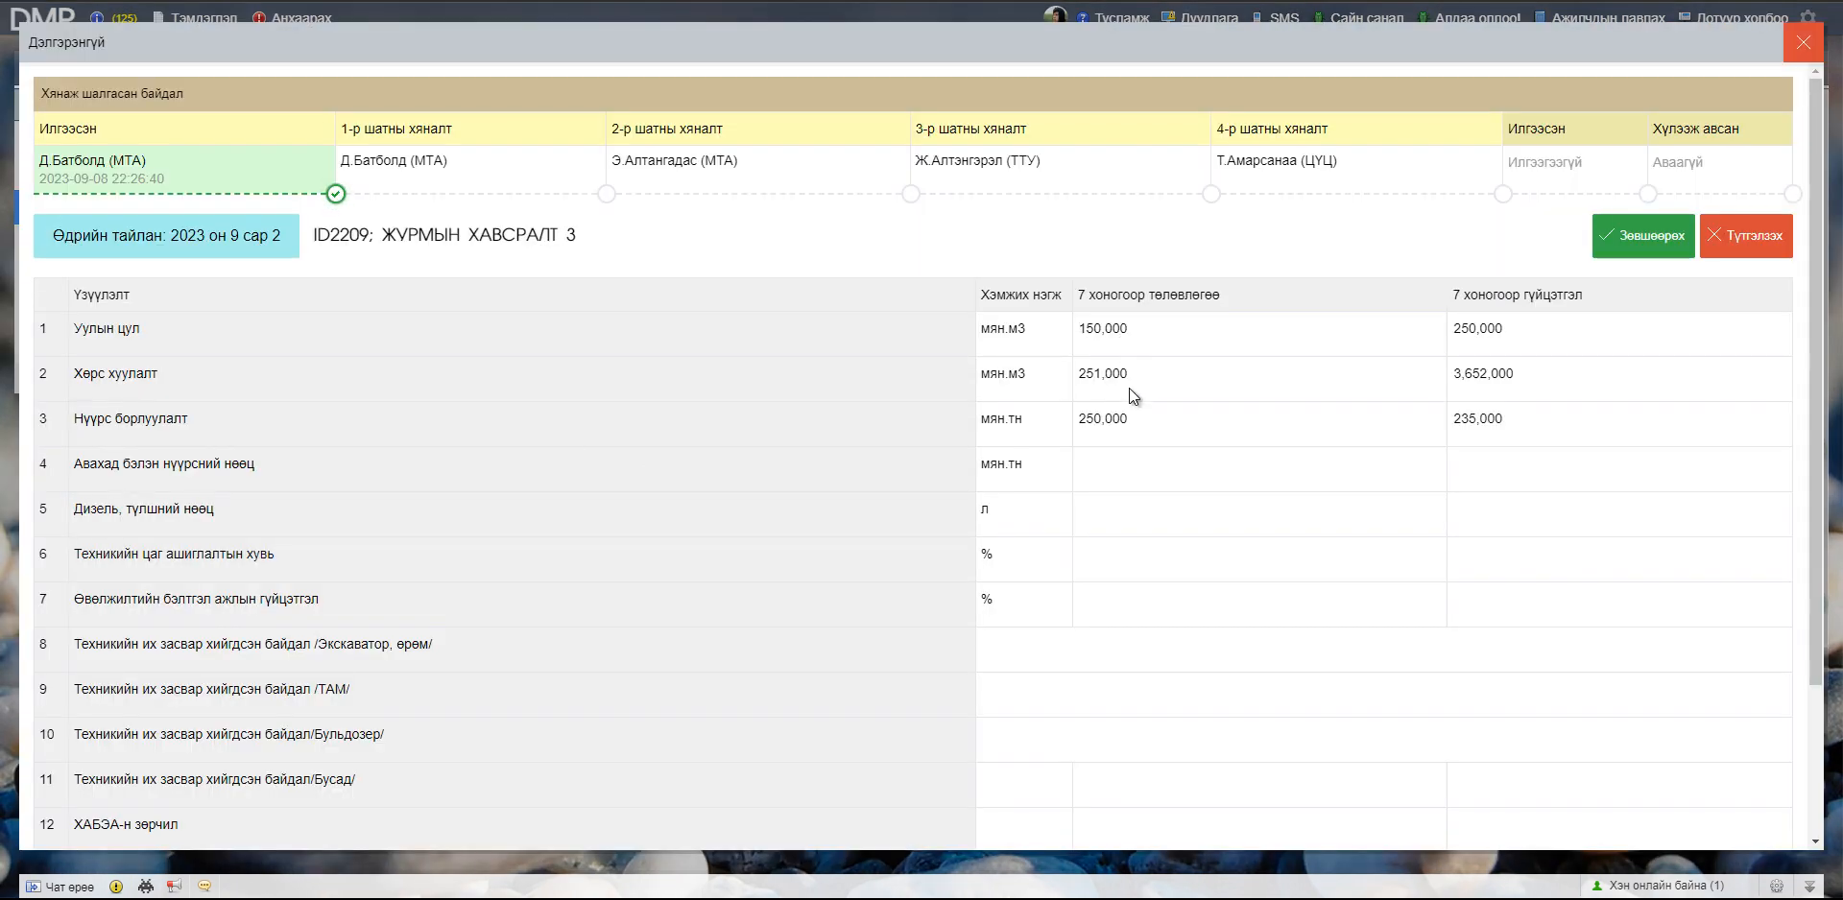
pyautogui.scroll(-3, 1132, 365)
pyautogui.scroll(3, 1132, 365)
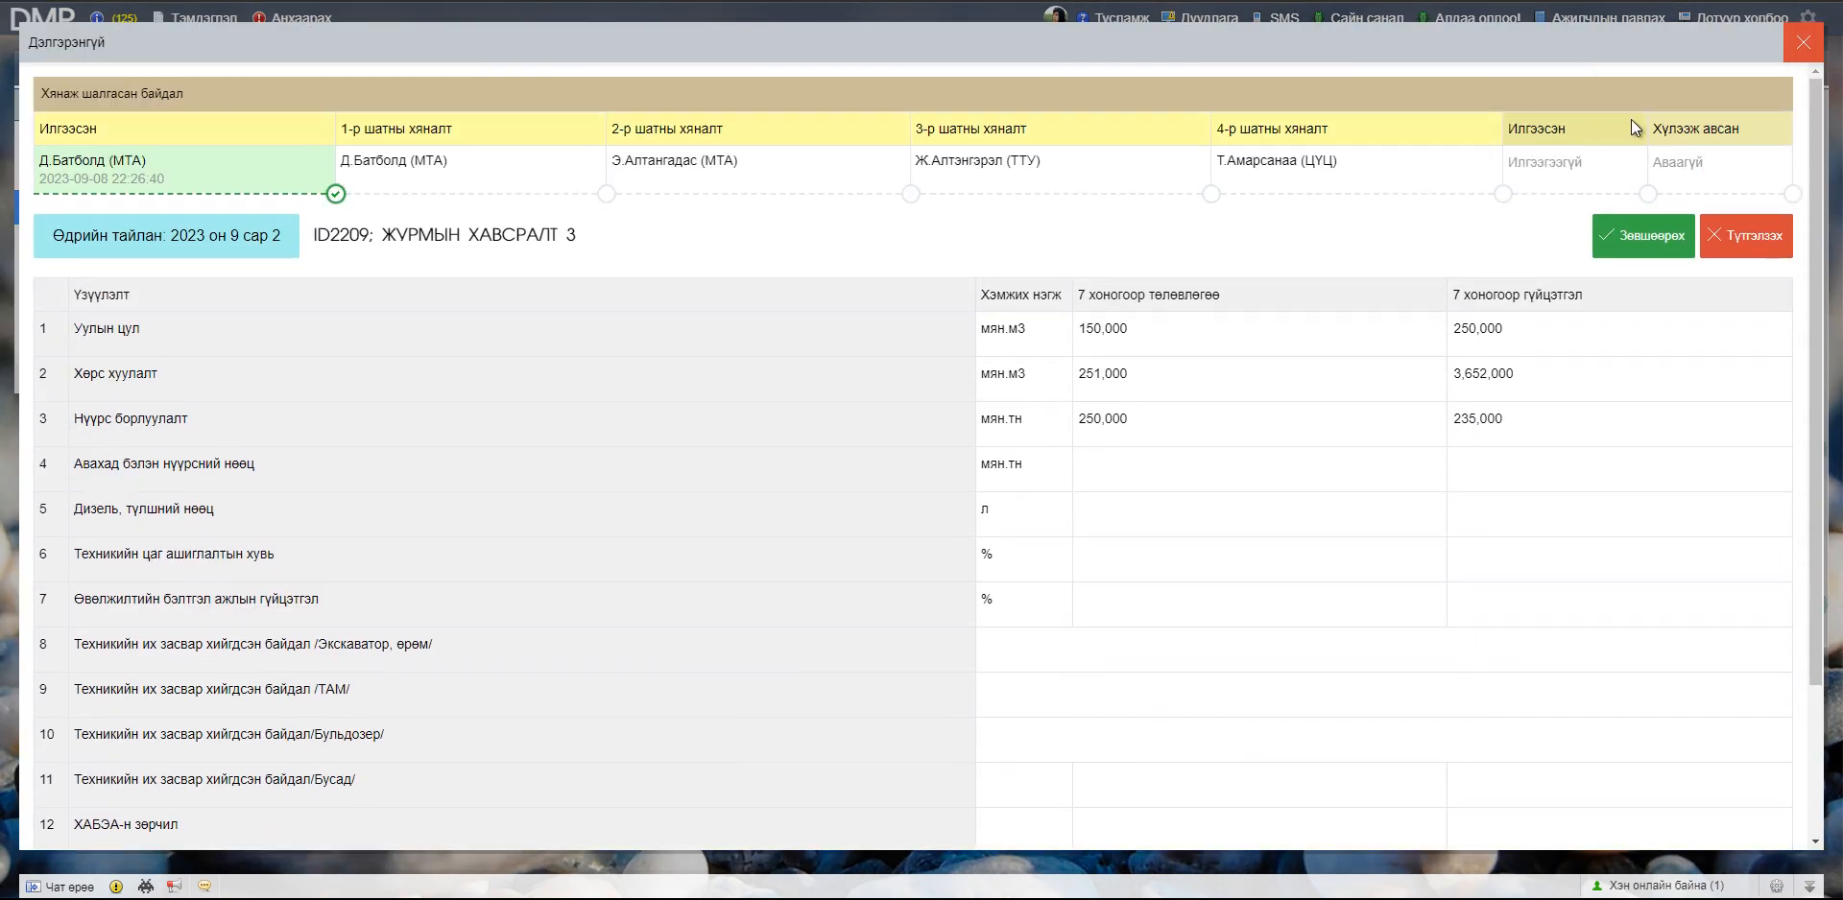
pyautogui.click(1639, 242)
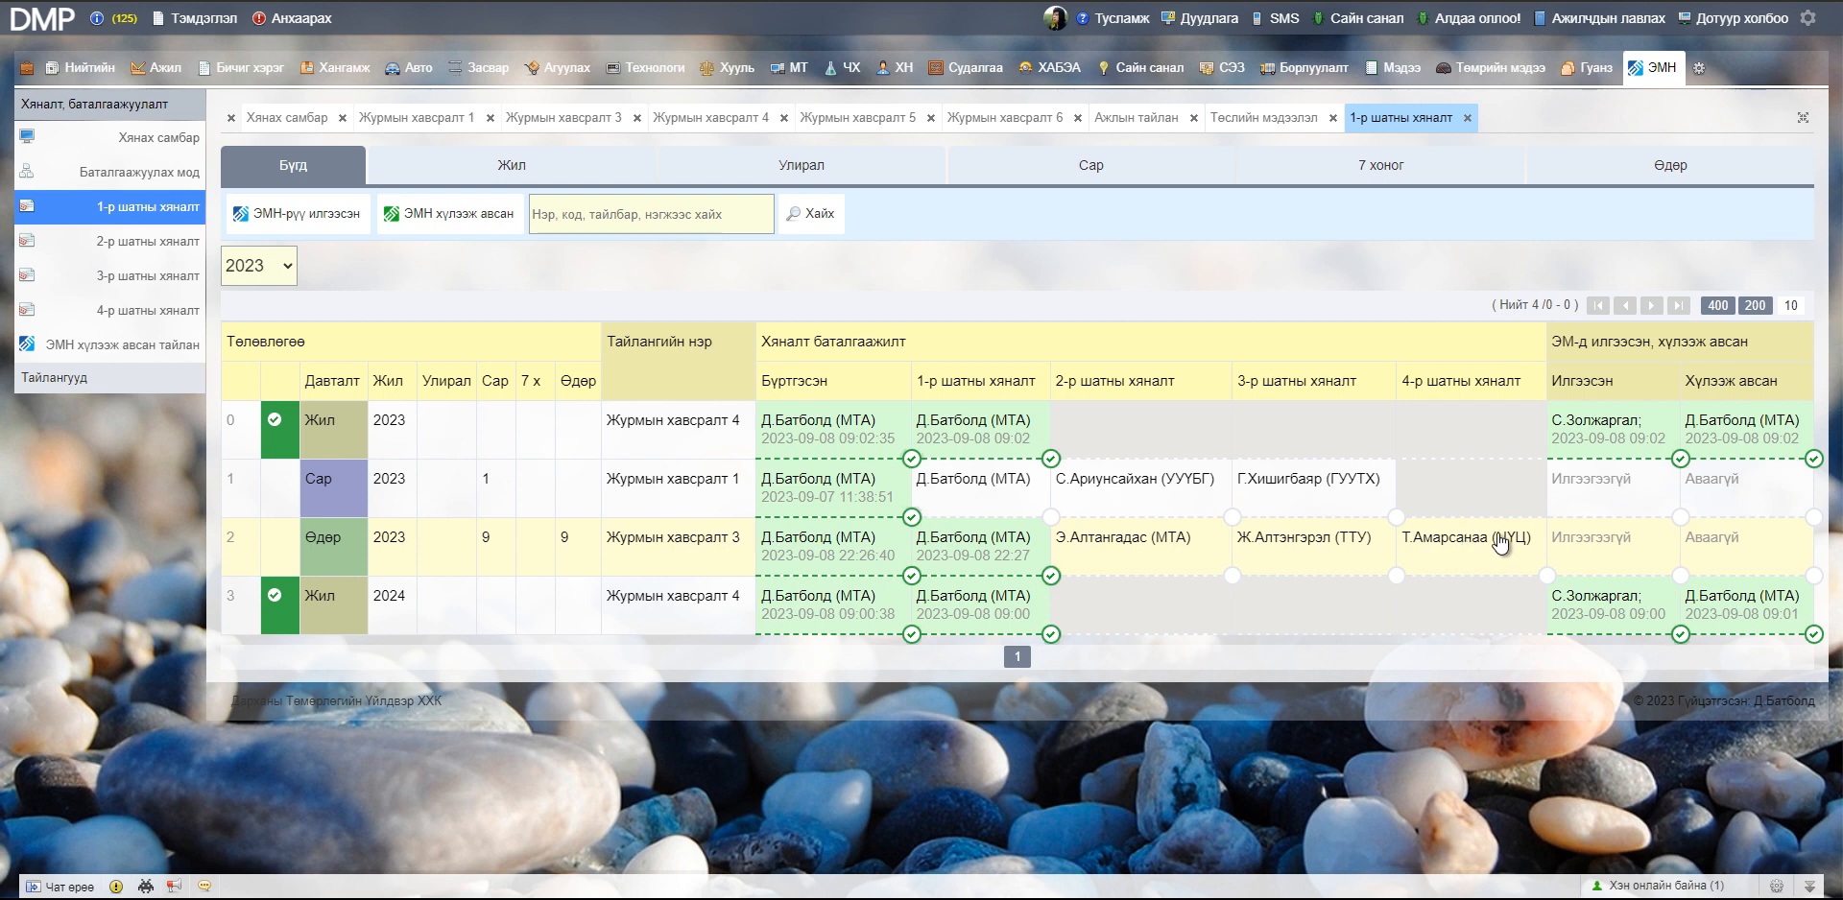
pyautogui.moveTo(1724, 344); pyautogui.dragTo(1731, 343)
pyautogui.click(1731, 343)
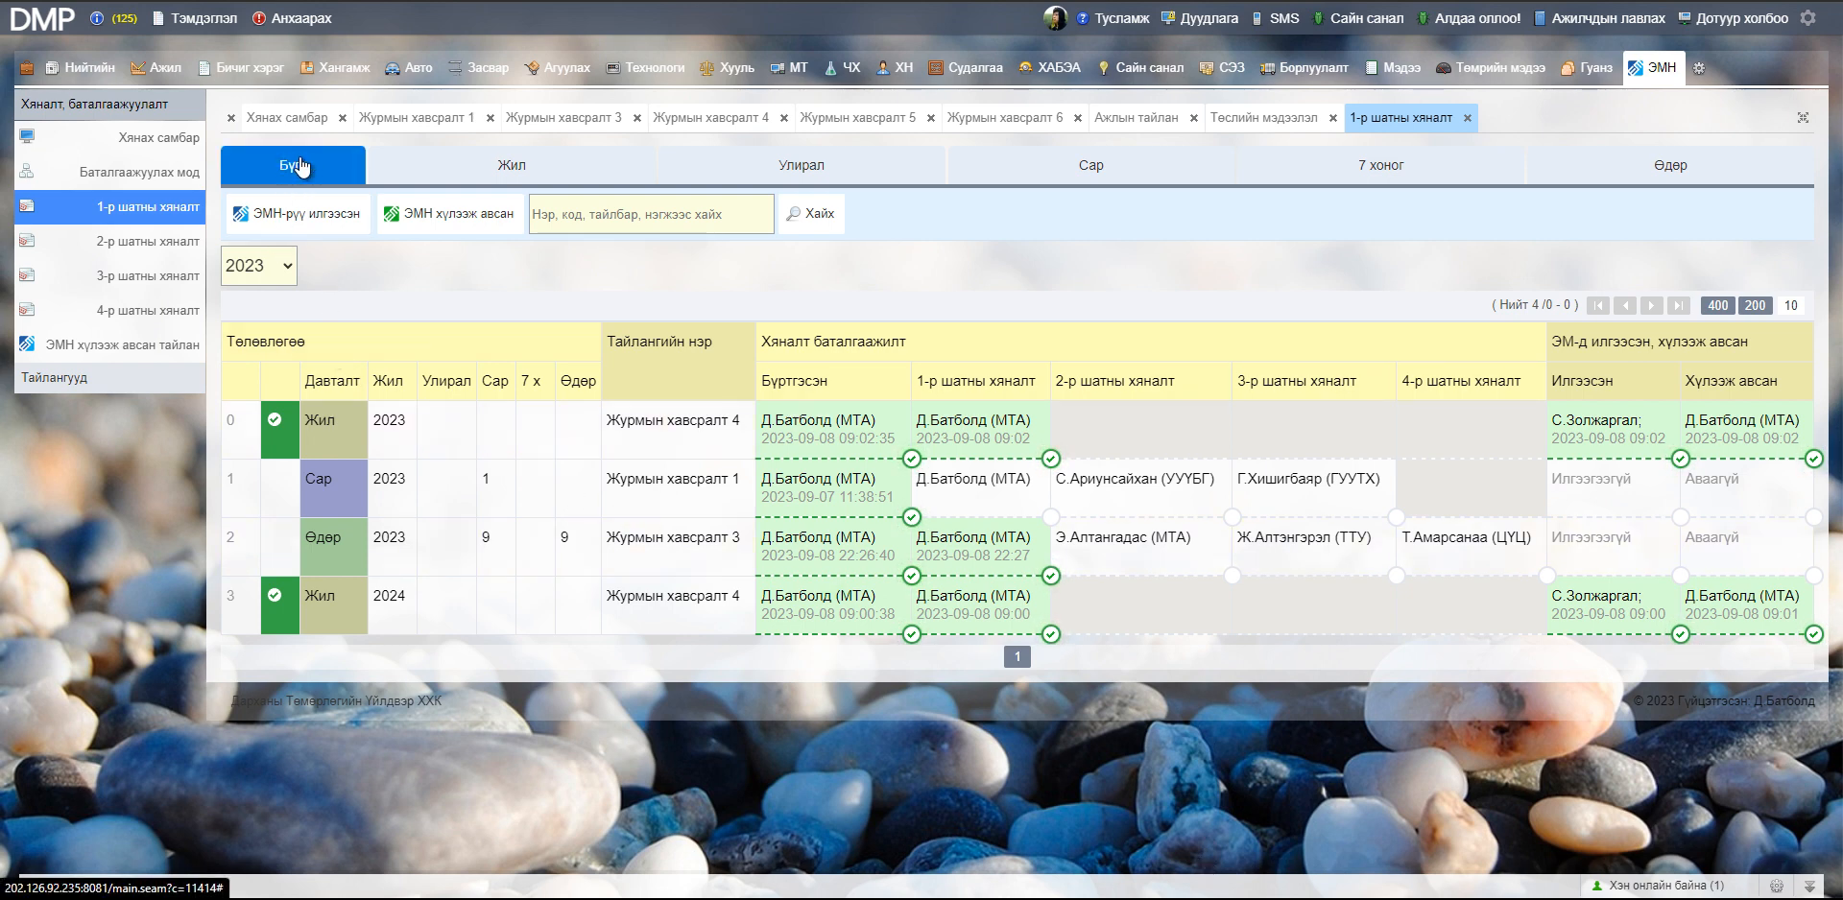
# - Examine the first-stage review list filtered by year, quarter, month, 7 хоног and day
pyautogui.click(499, 167)
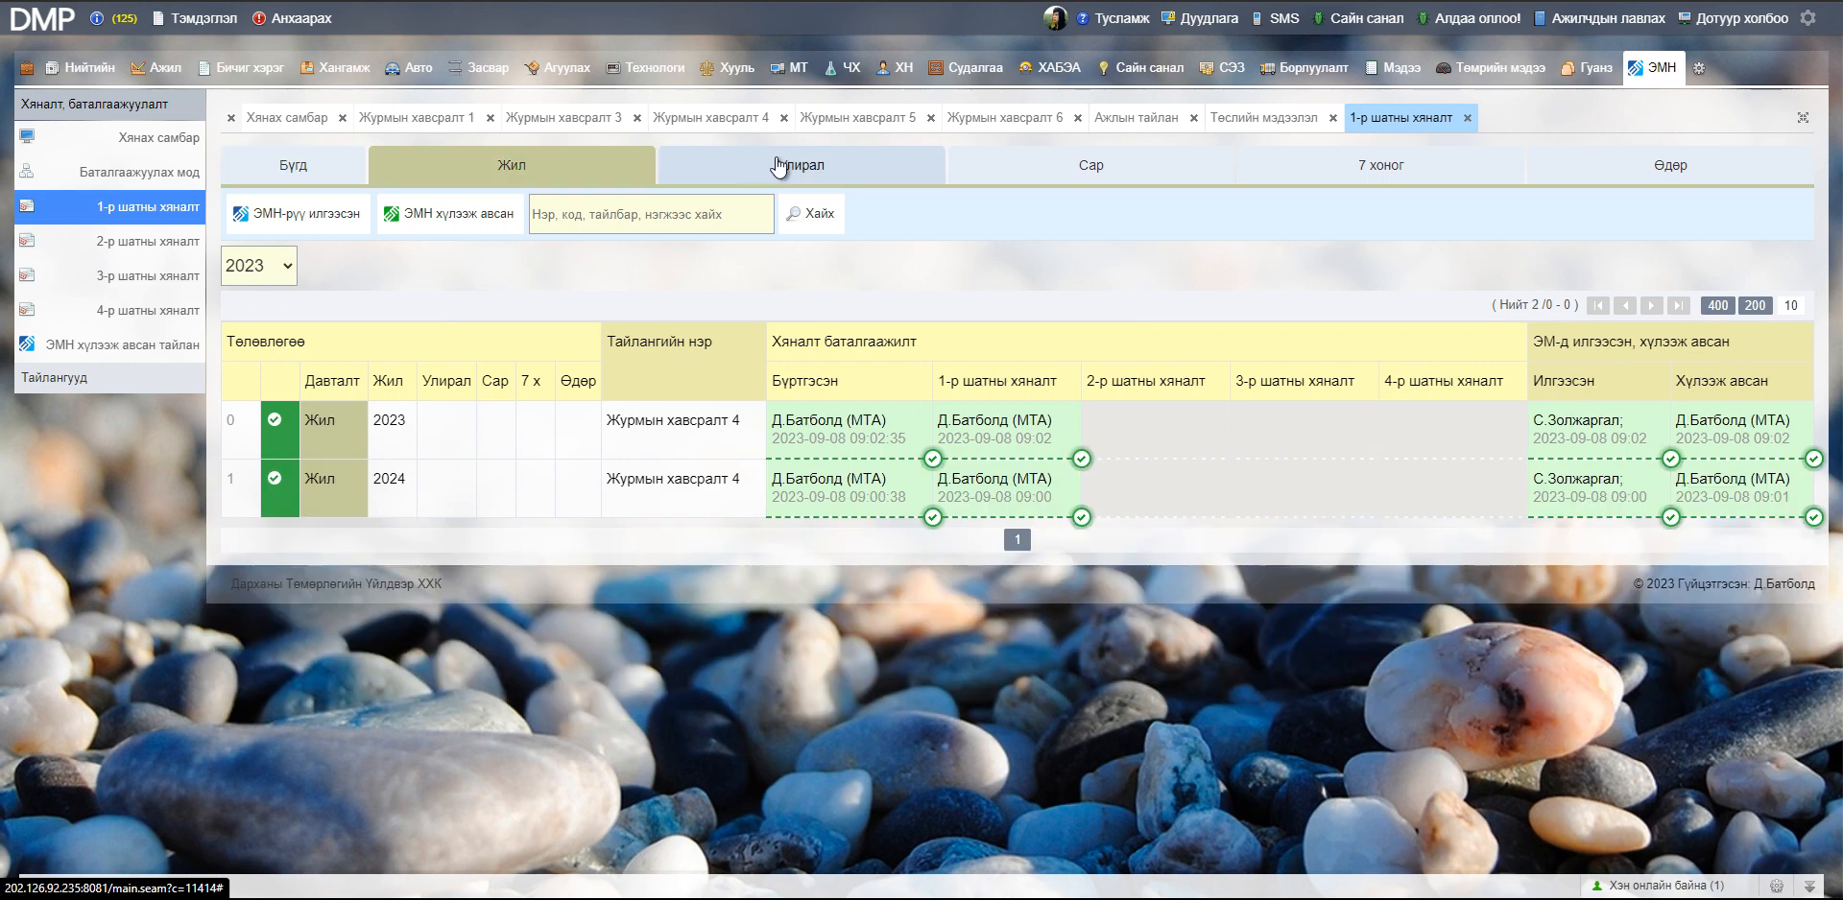
pyautogui.click(781, 166)
pyautogui.click(1049, 171)
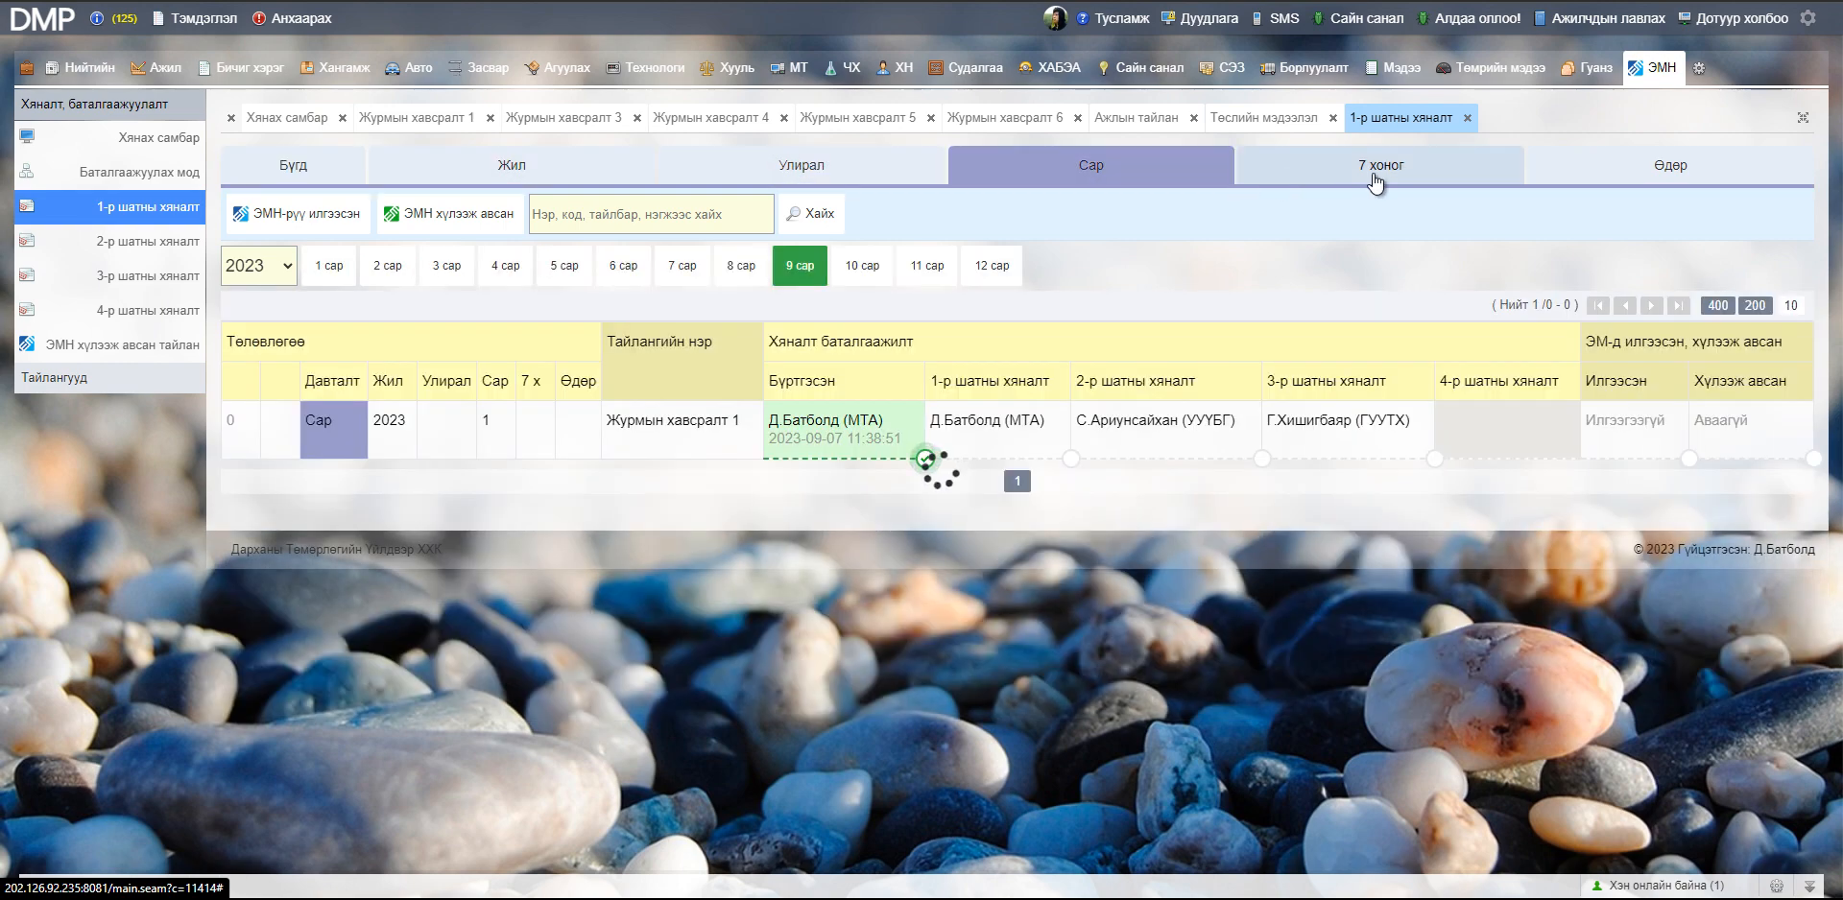
pyautogui.click(1376, 177)
pyautogui.click(1551, 175)
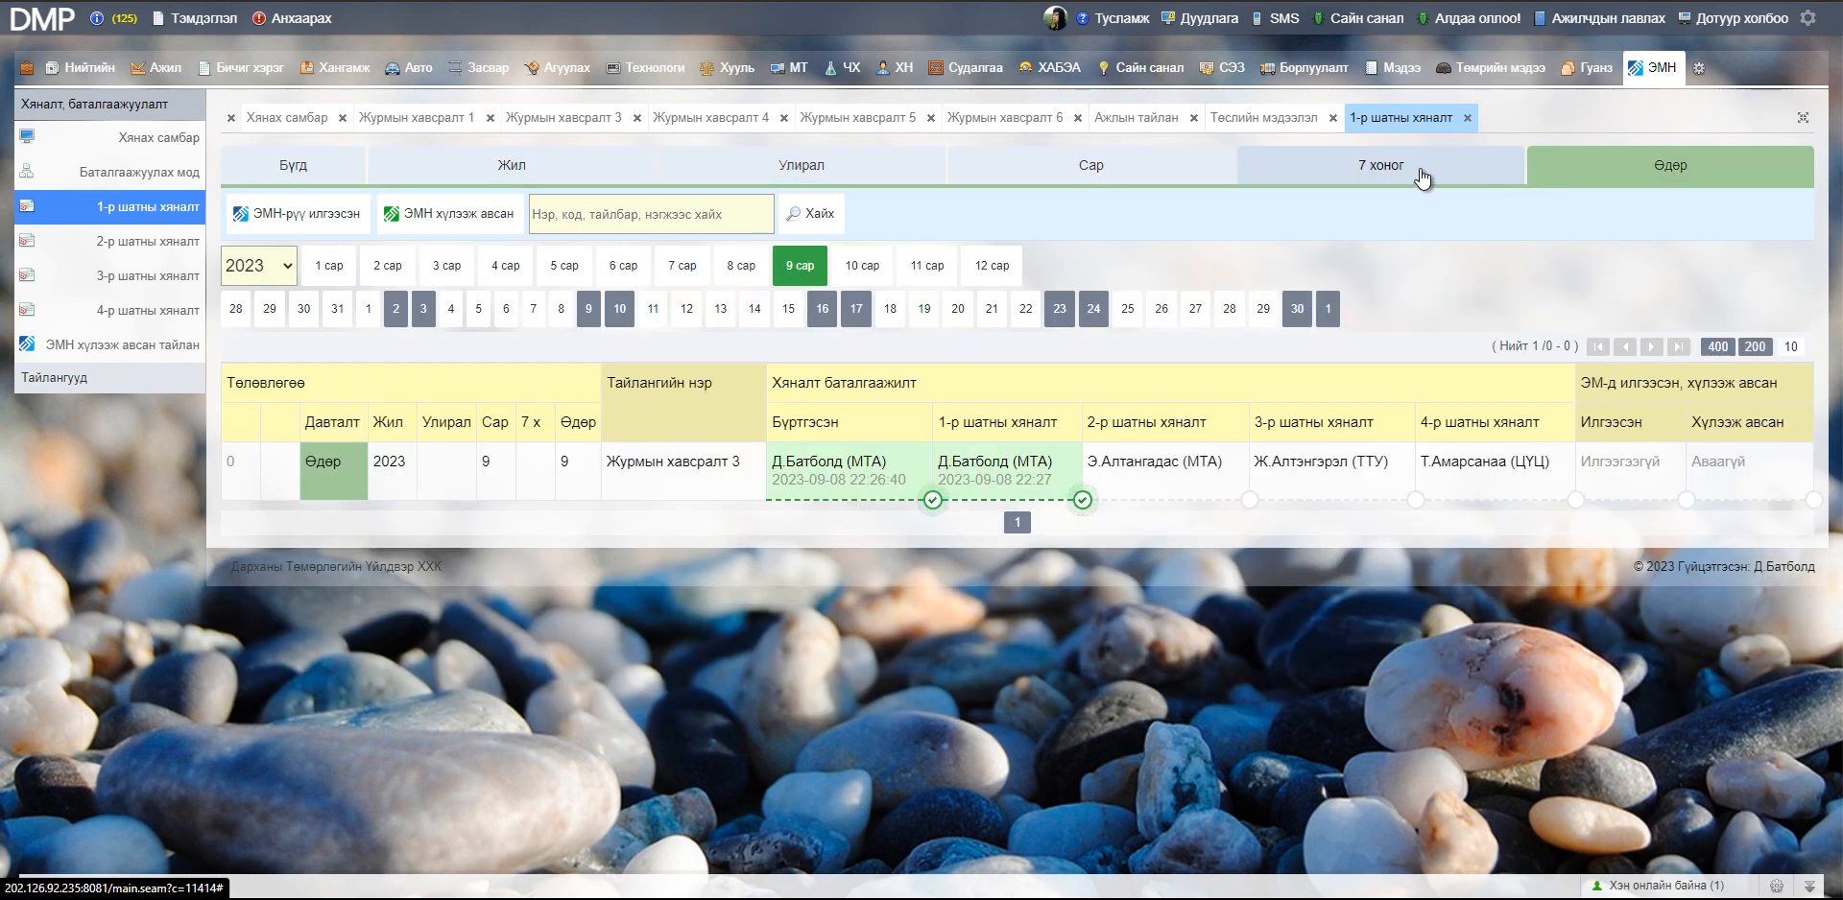
pyautogui.click(1111, 169)
pyautogui.click(797, 171)
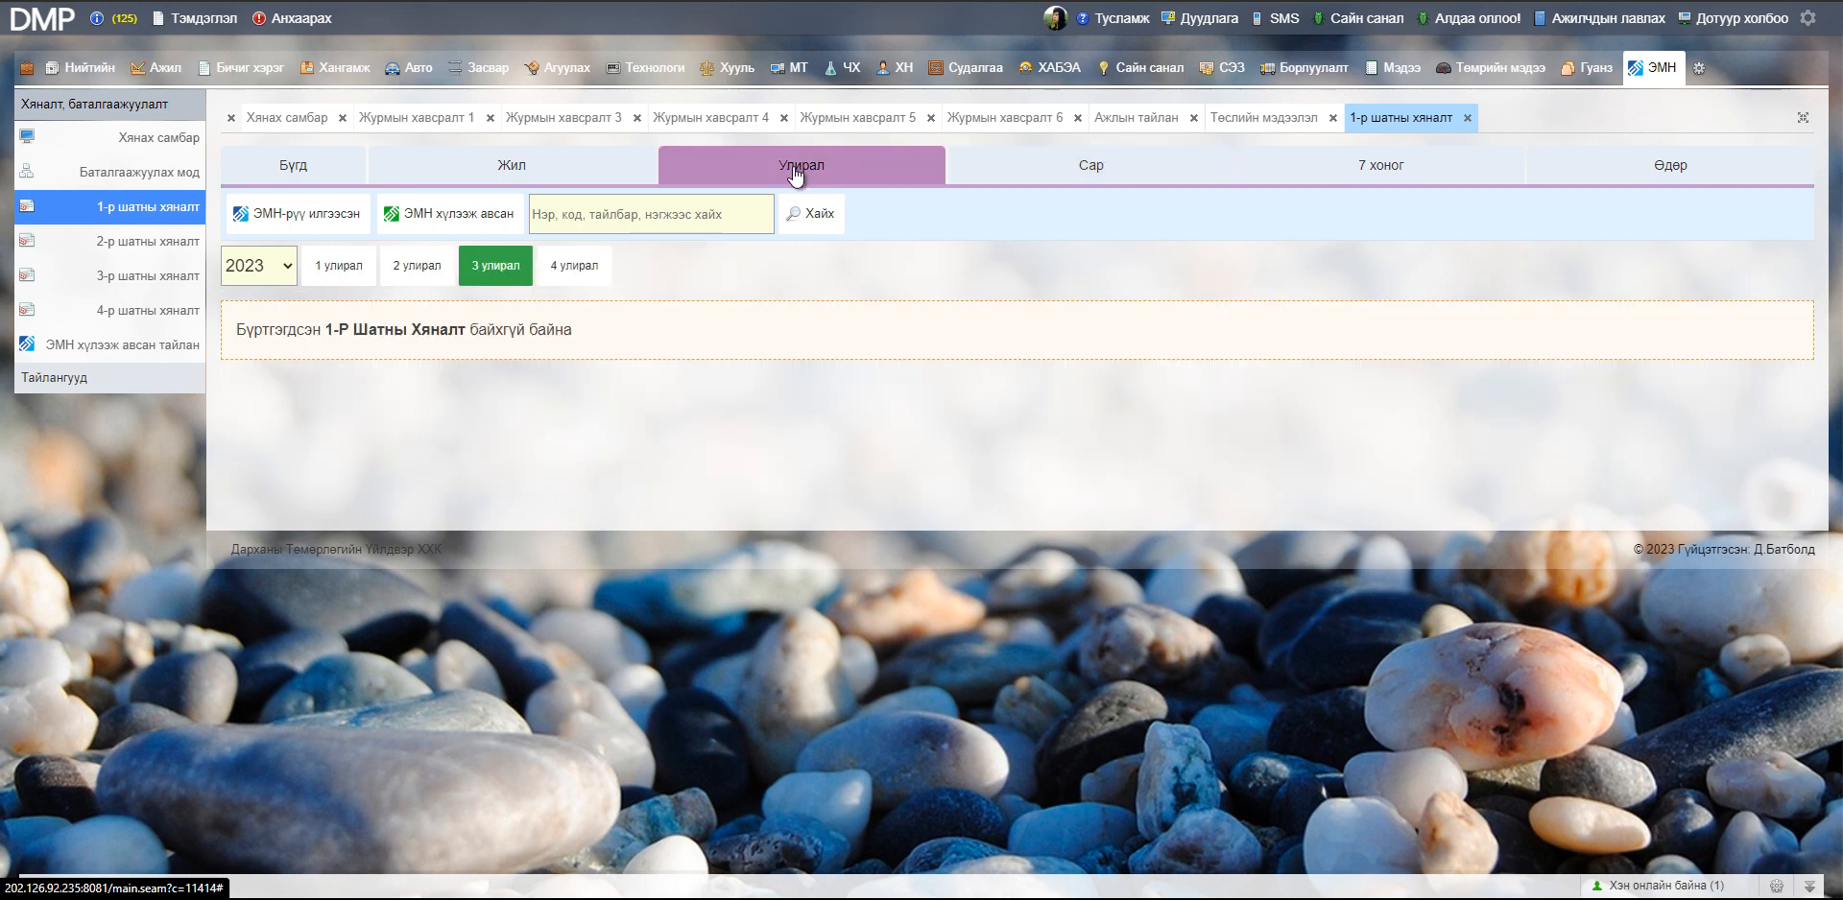
pyautogui.click(523, 169)
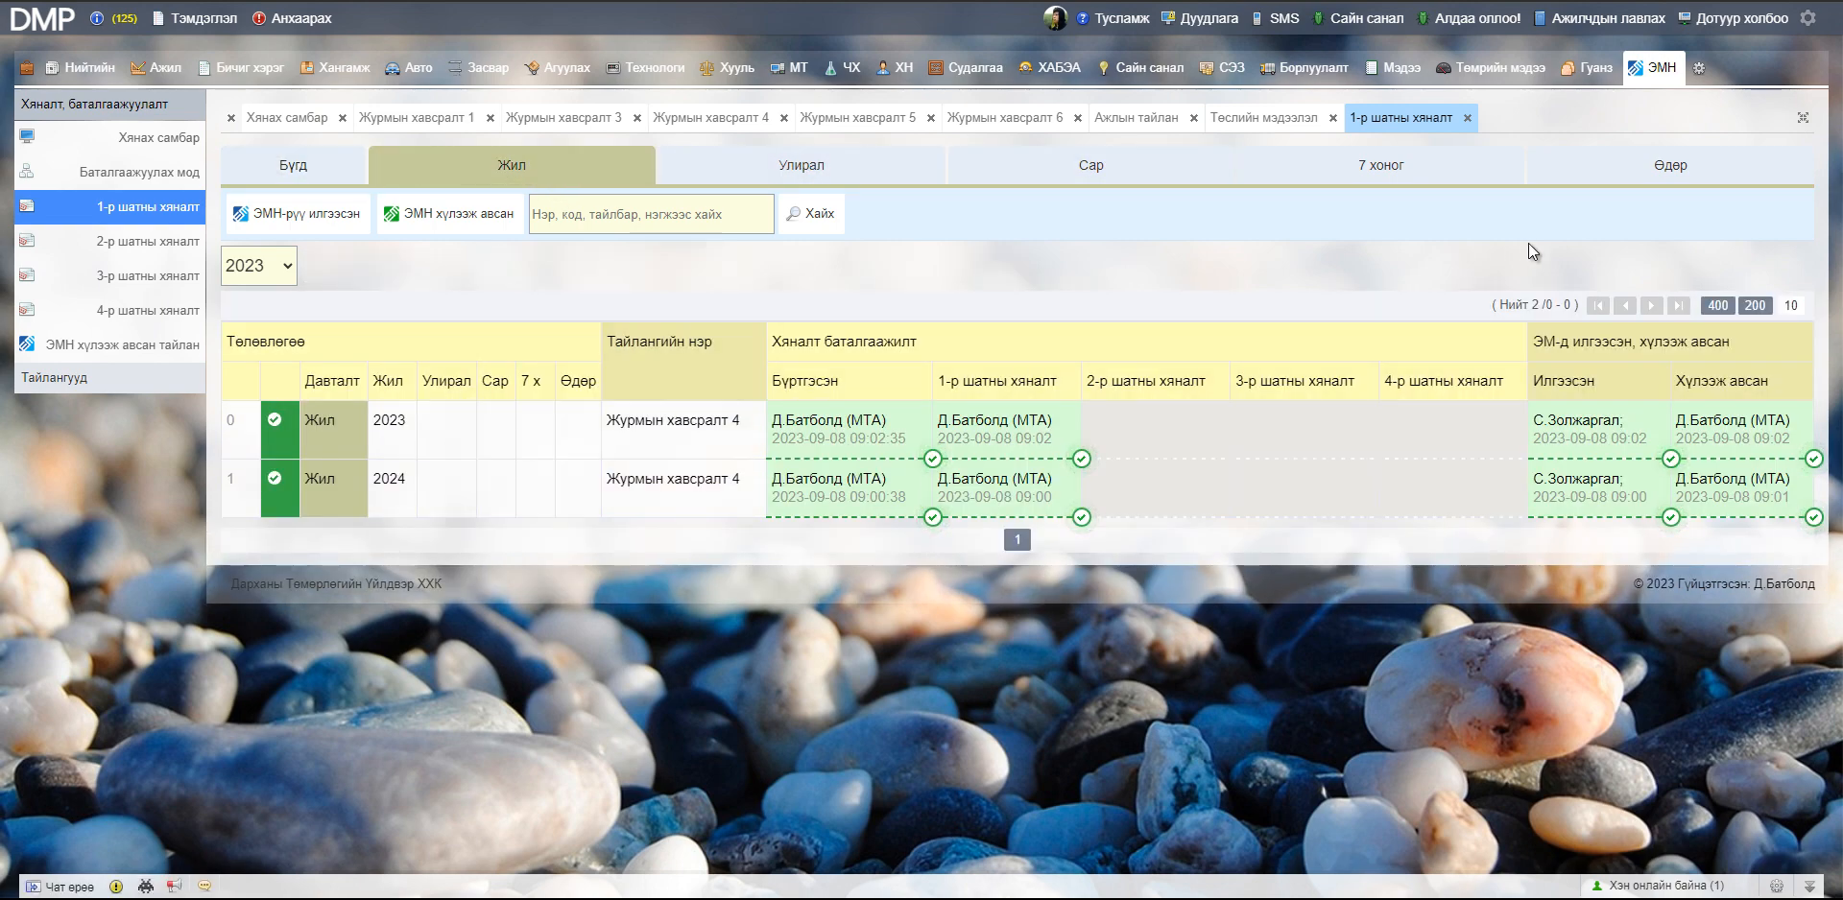
pyautogui.click(1591, 177)
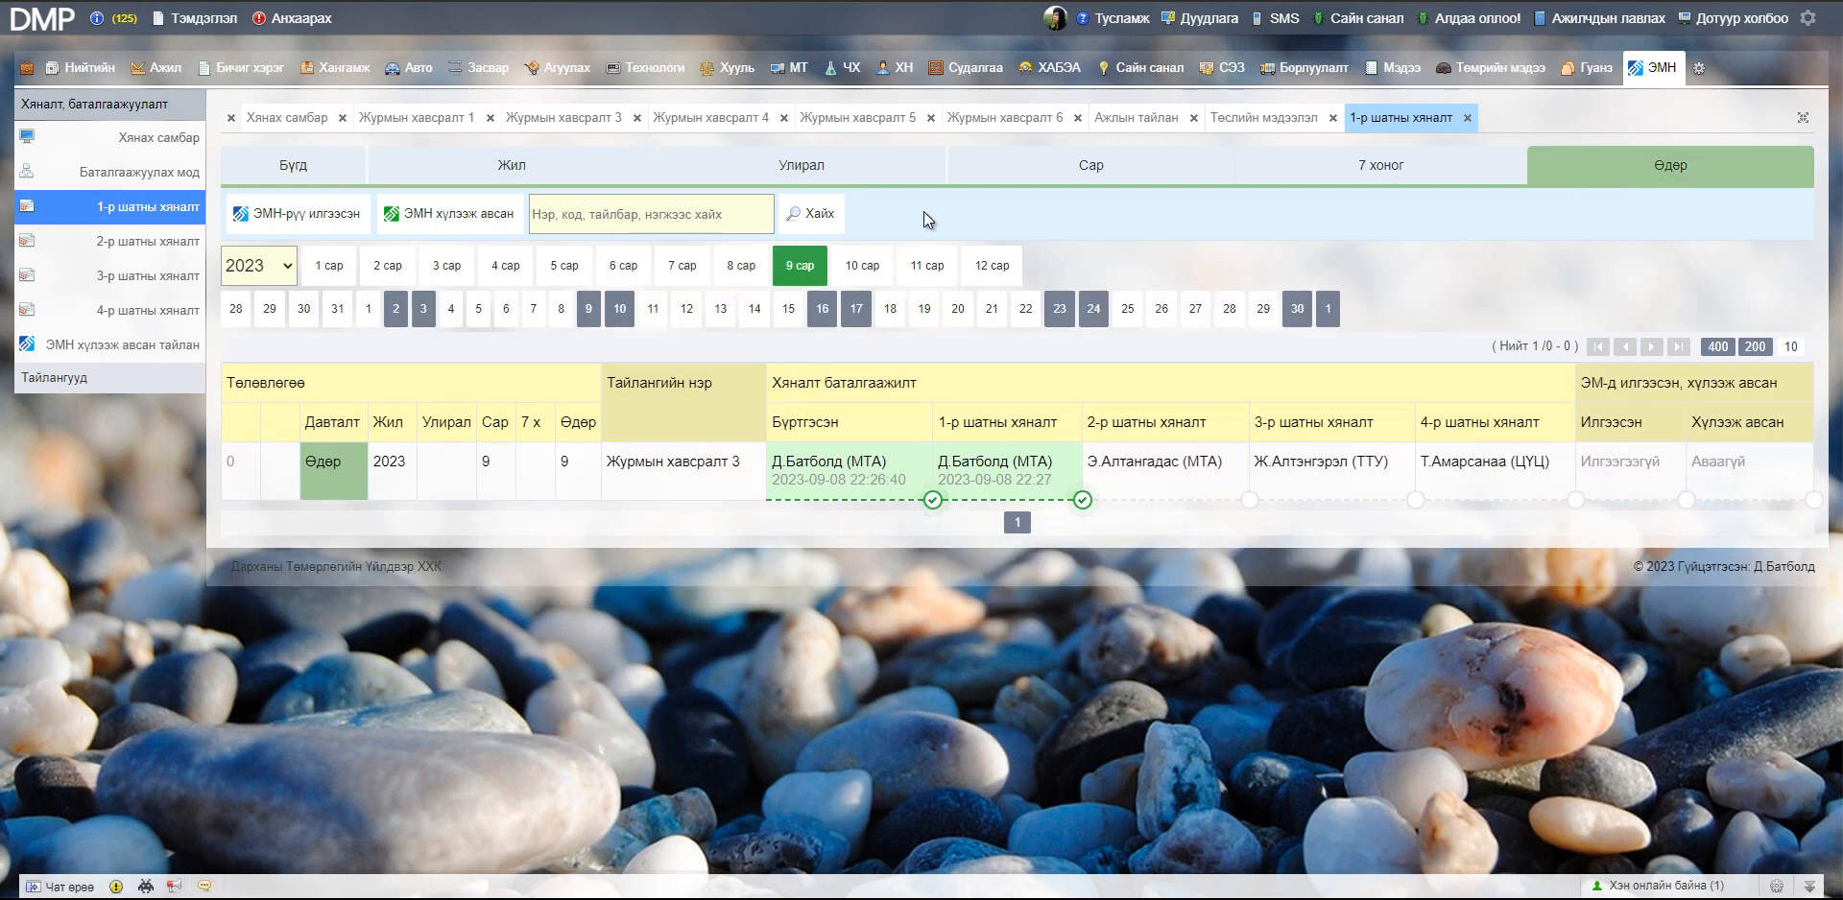
pyautogui.click(1104, 168)
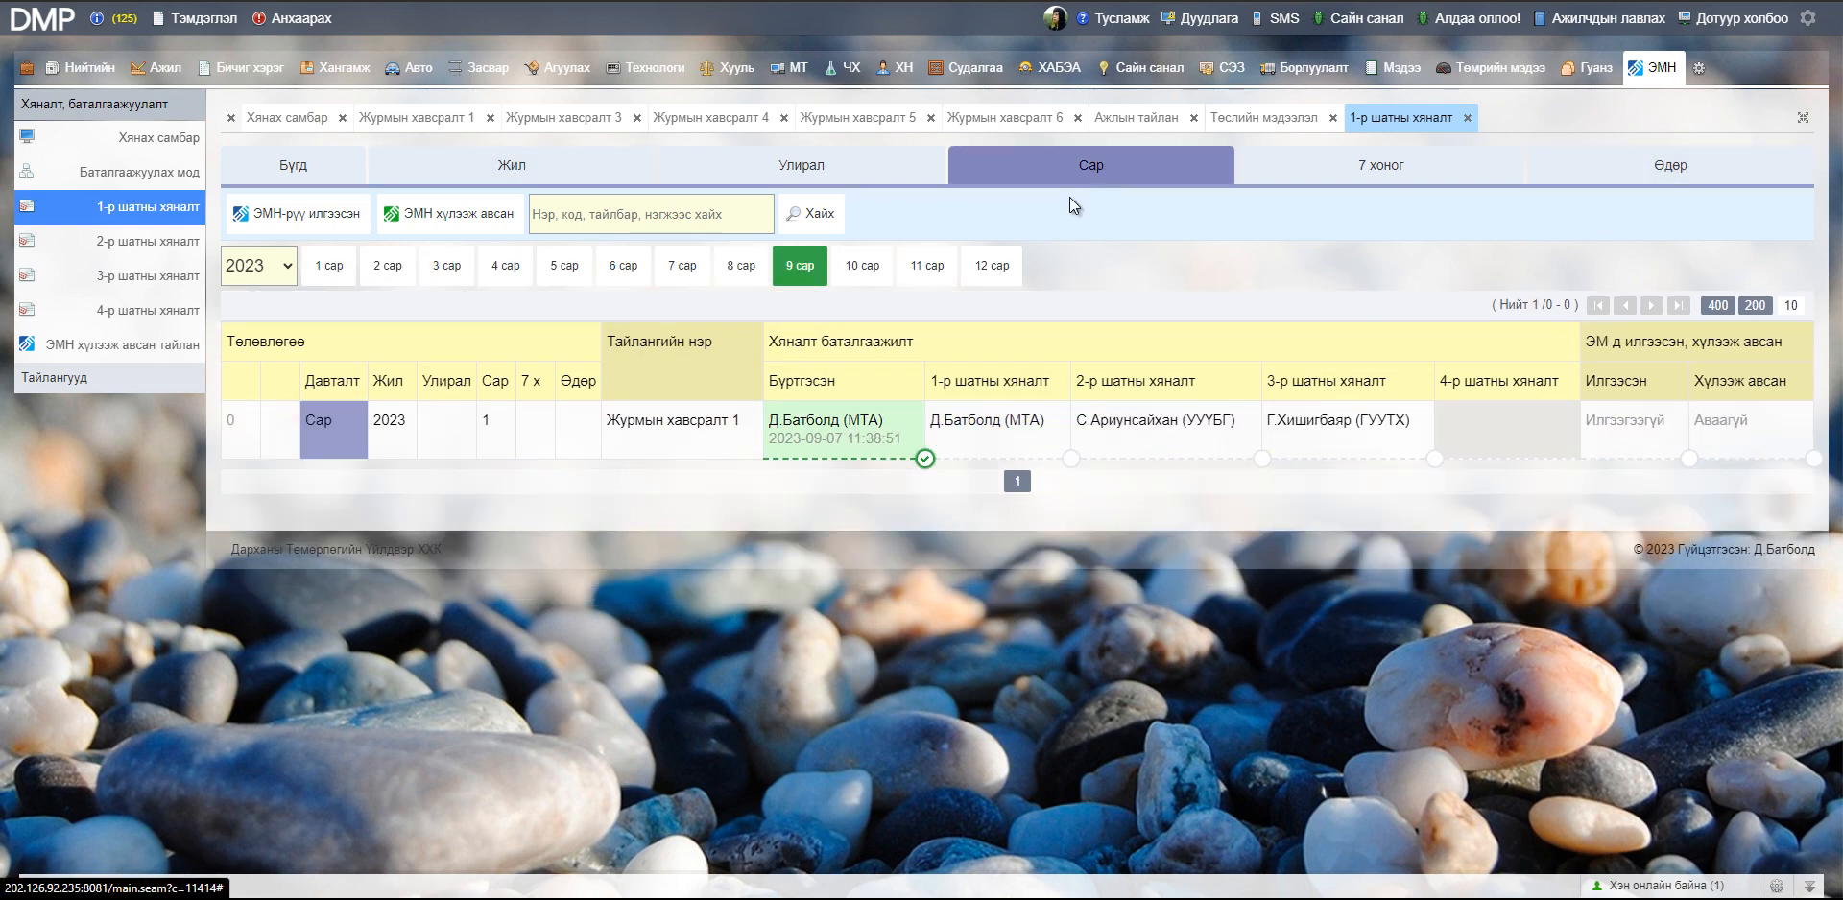
# - Show reports of all periods (Бүгд) in the first-stage review list and examine the ЭМН-рүү илгээсэн, ЭМН хүлээж авсан and search filters
pyautogui.click(751, 168)
pyautogui.click(560, 168)
pyautogui.click(305, 168)
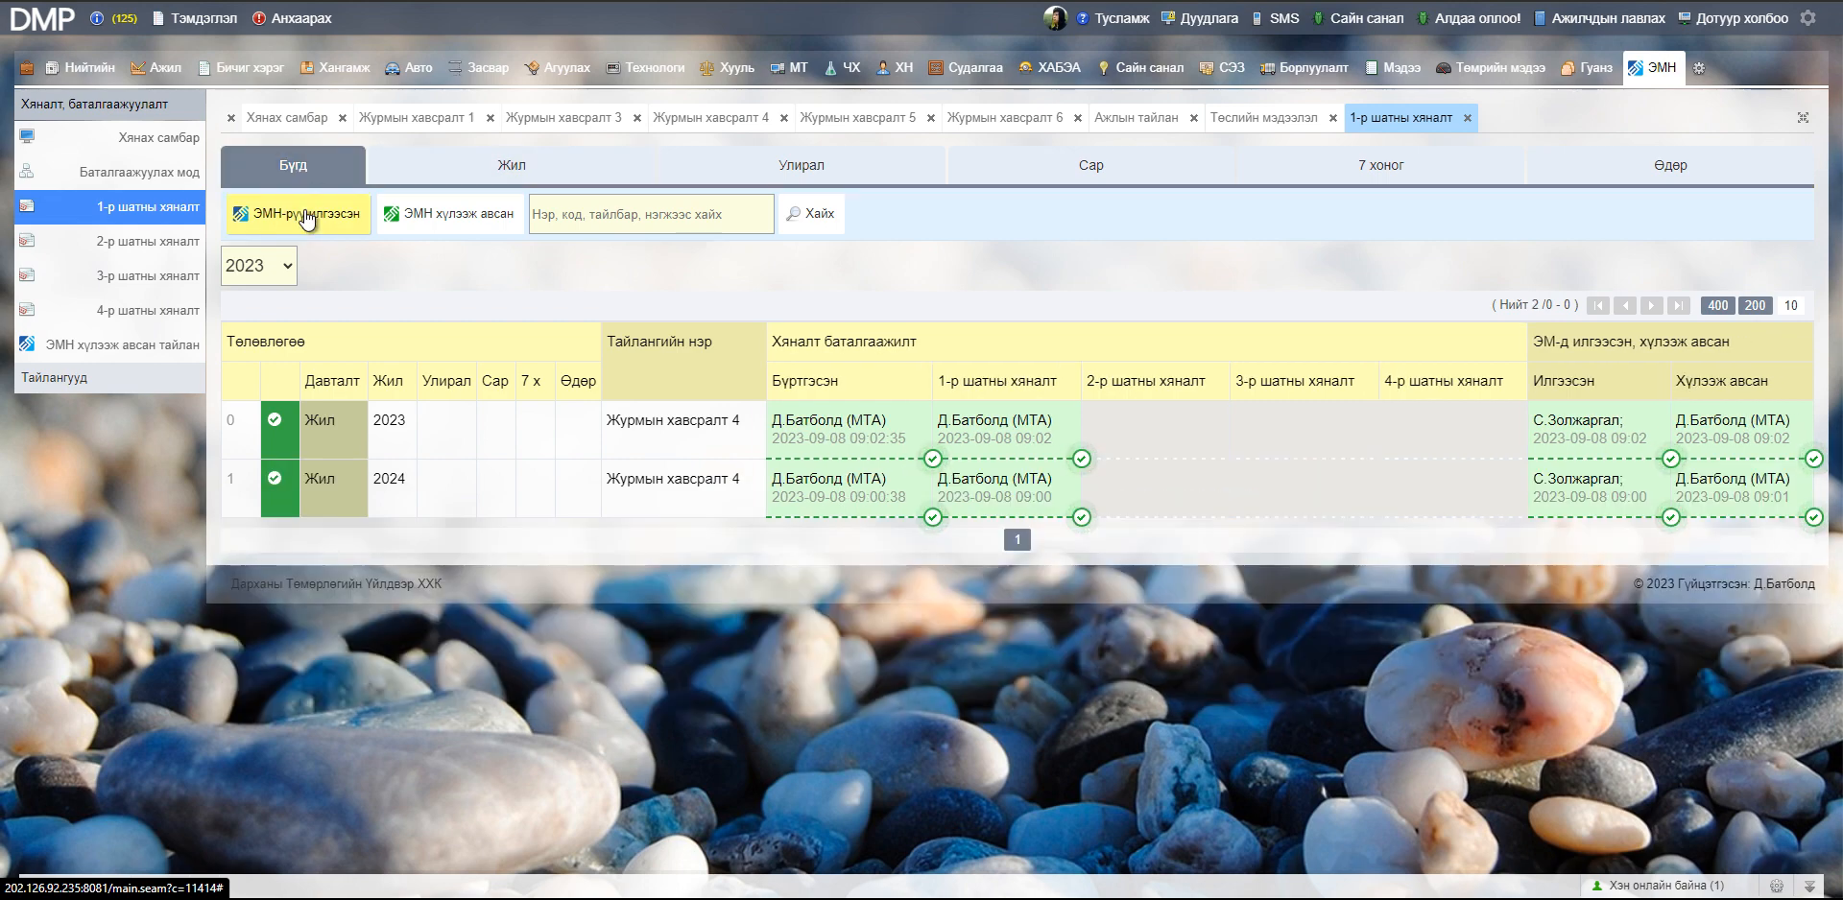
pyautogui.click(337, 216)
pyautogui.click(487, 215)
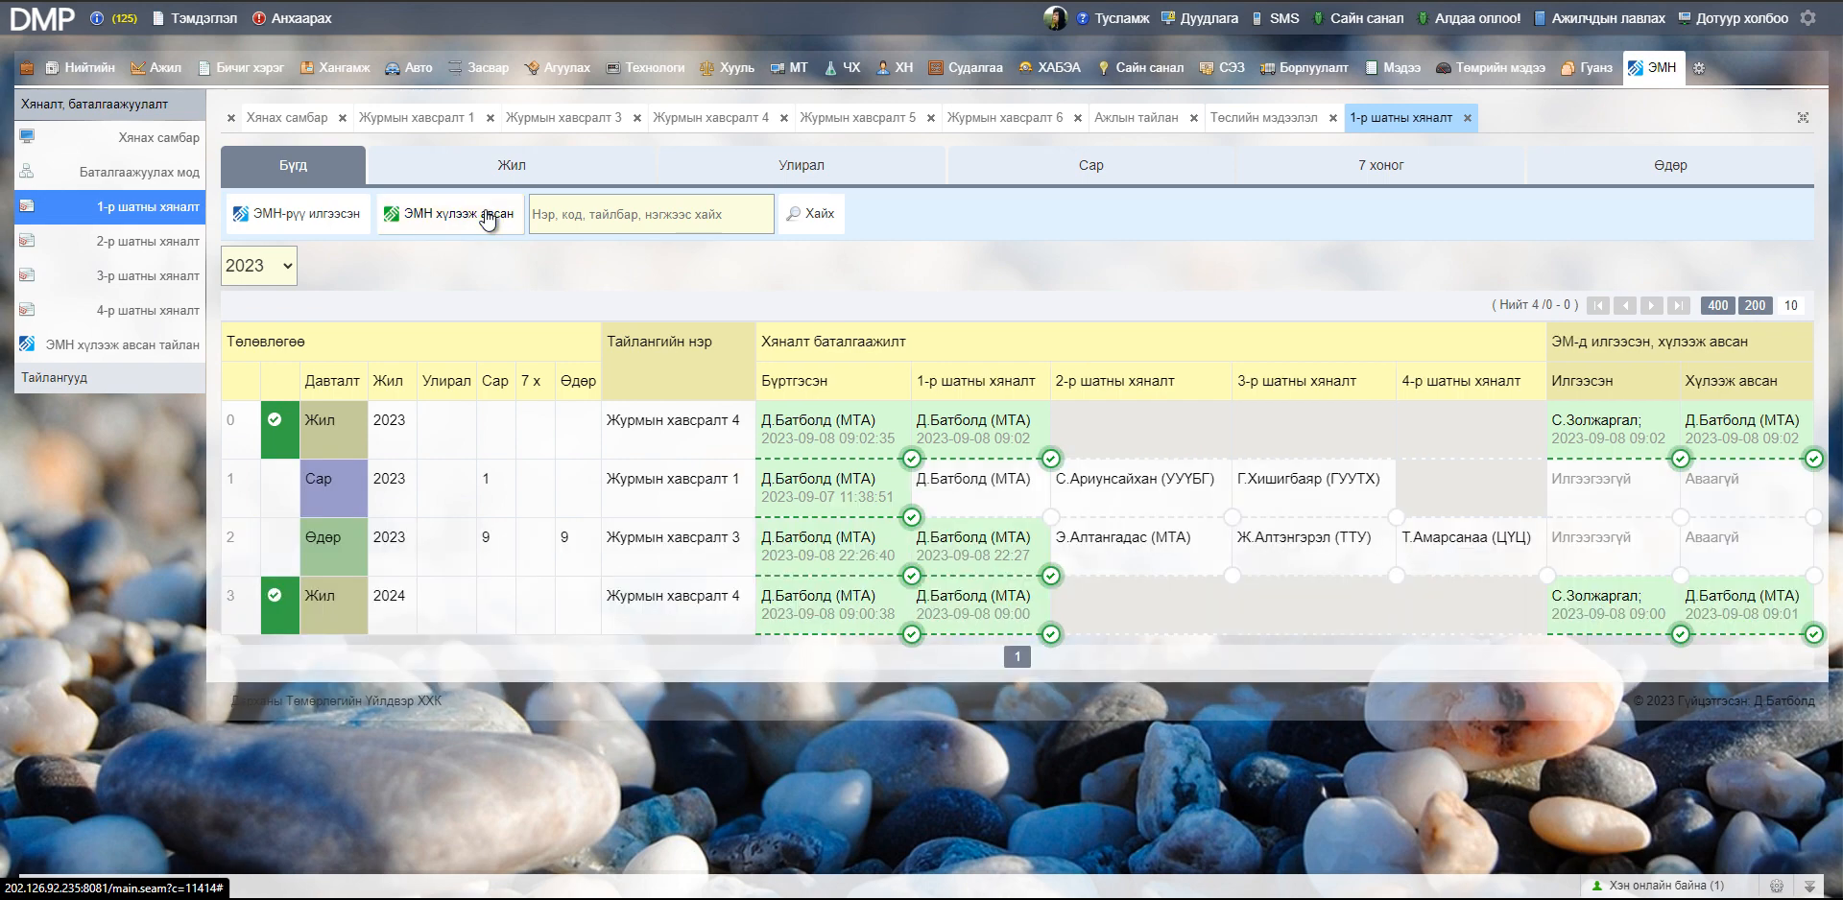
pyautogui.click(663, 213)
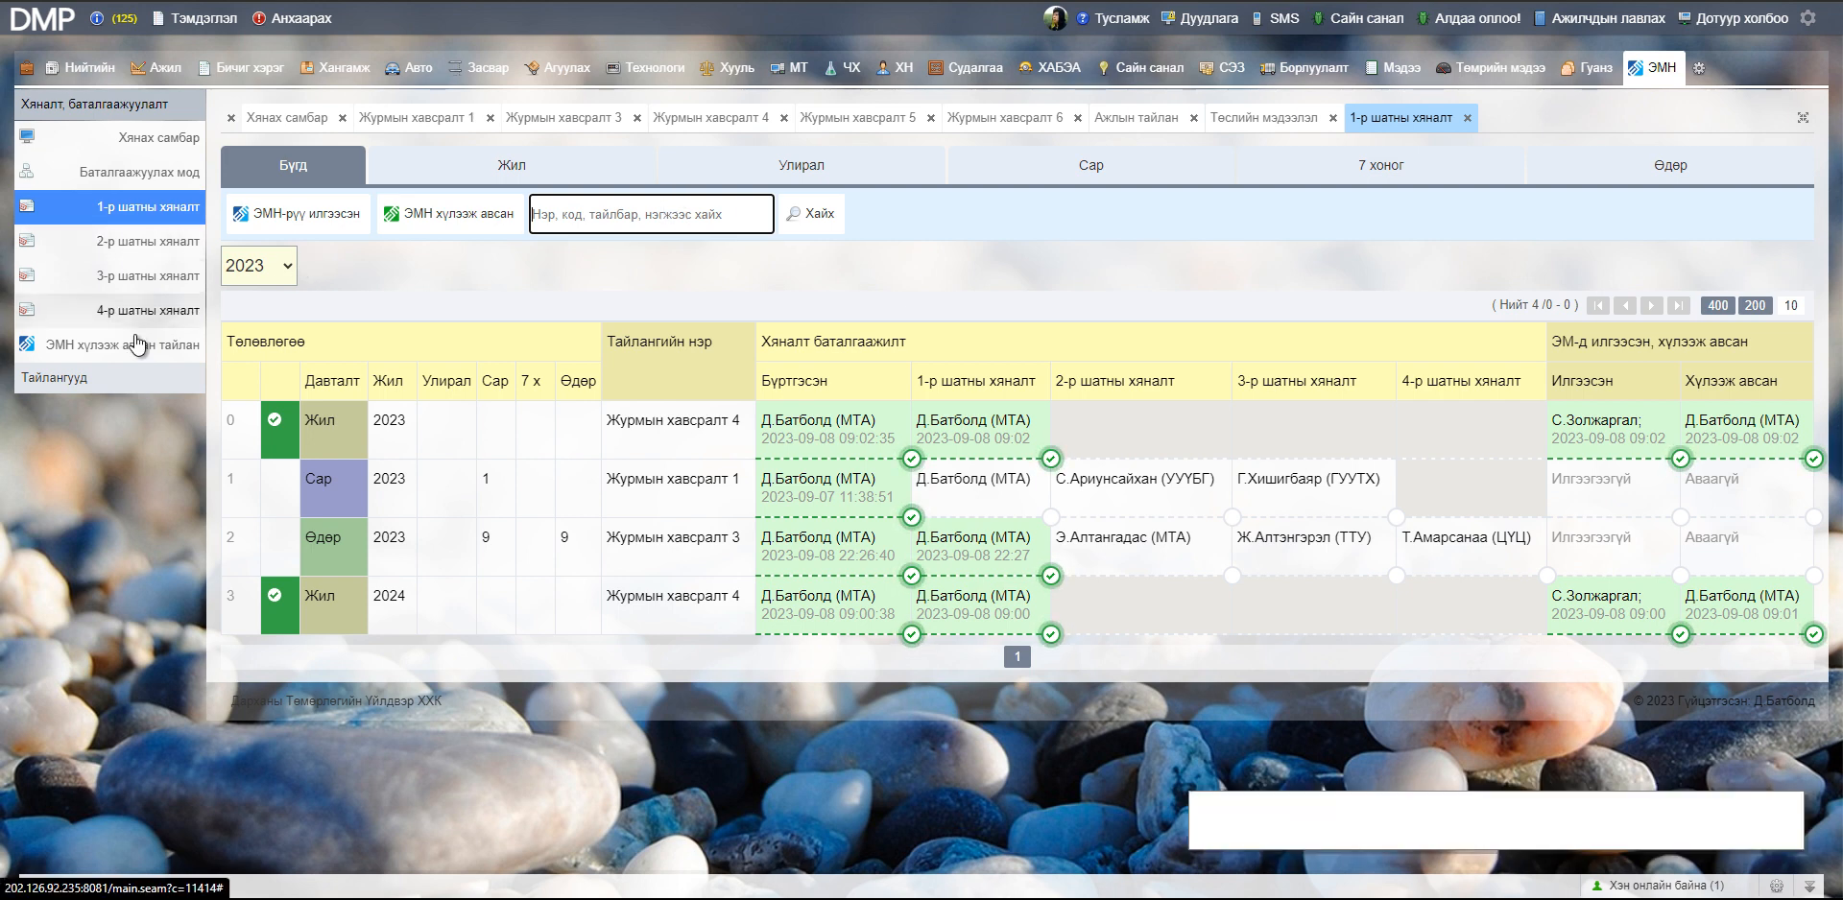
# - Open Журмын хавсралт 3 under Тайлангууд and examine the review stages of the September 2023 daily reports
pyautogui.click(133, 378)
pyautogui.click(141, 199)
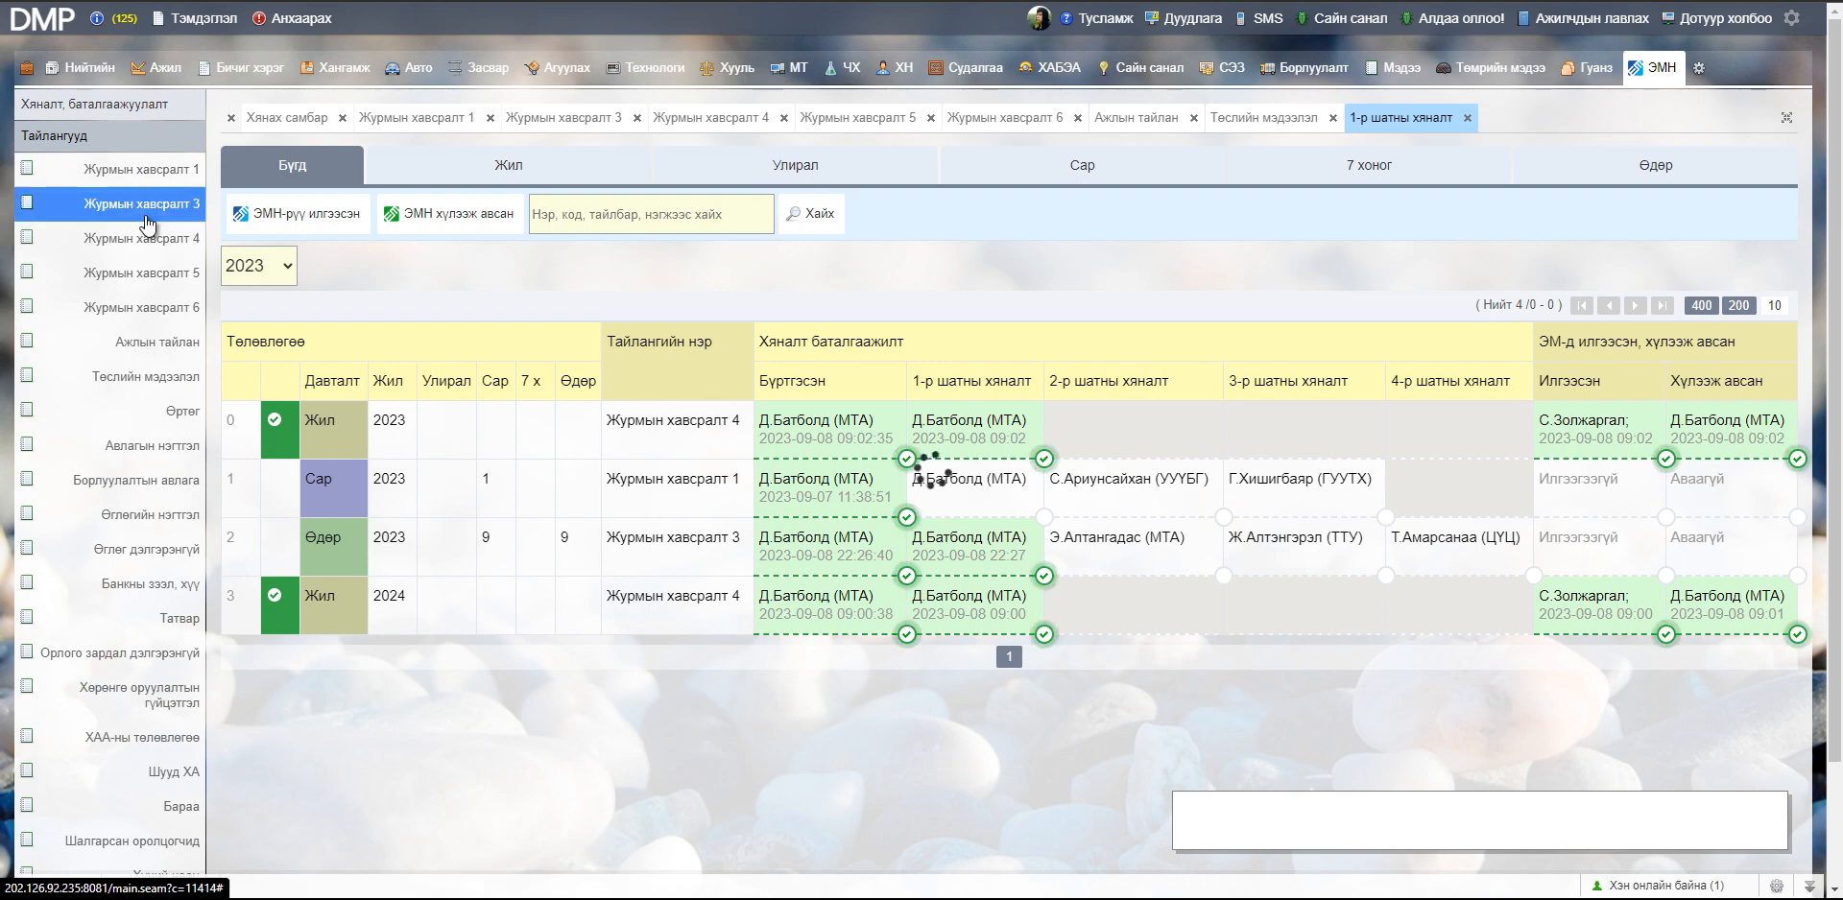
pyautogui.scroll(-4, 534, 428)
pyautogui.scroll(3, 535, 428)
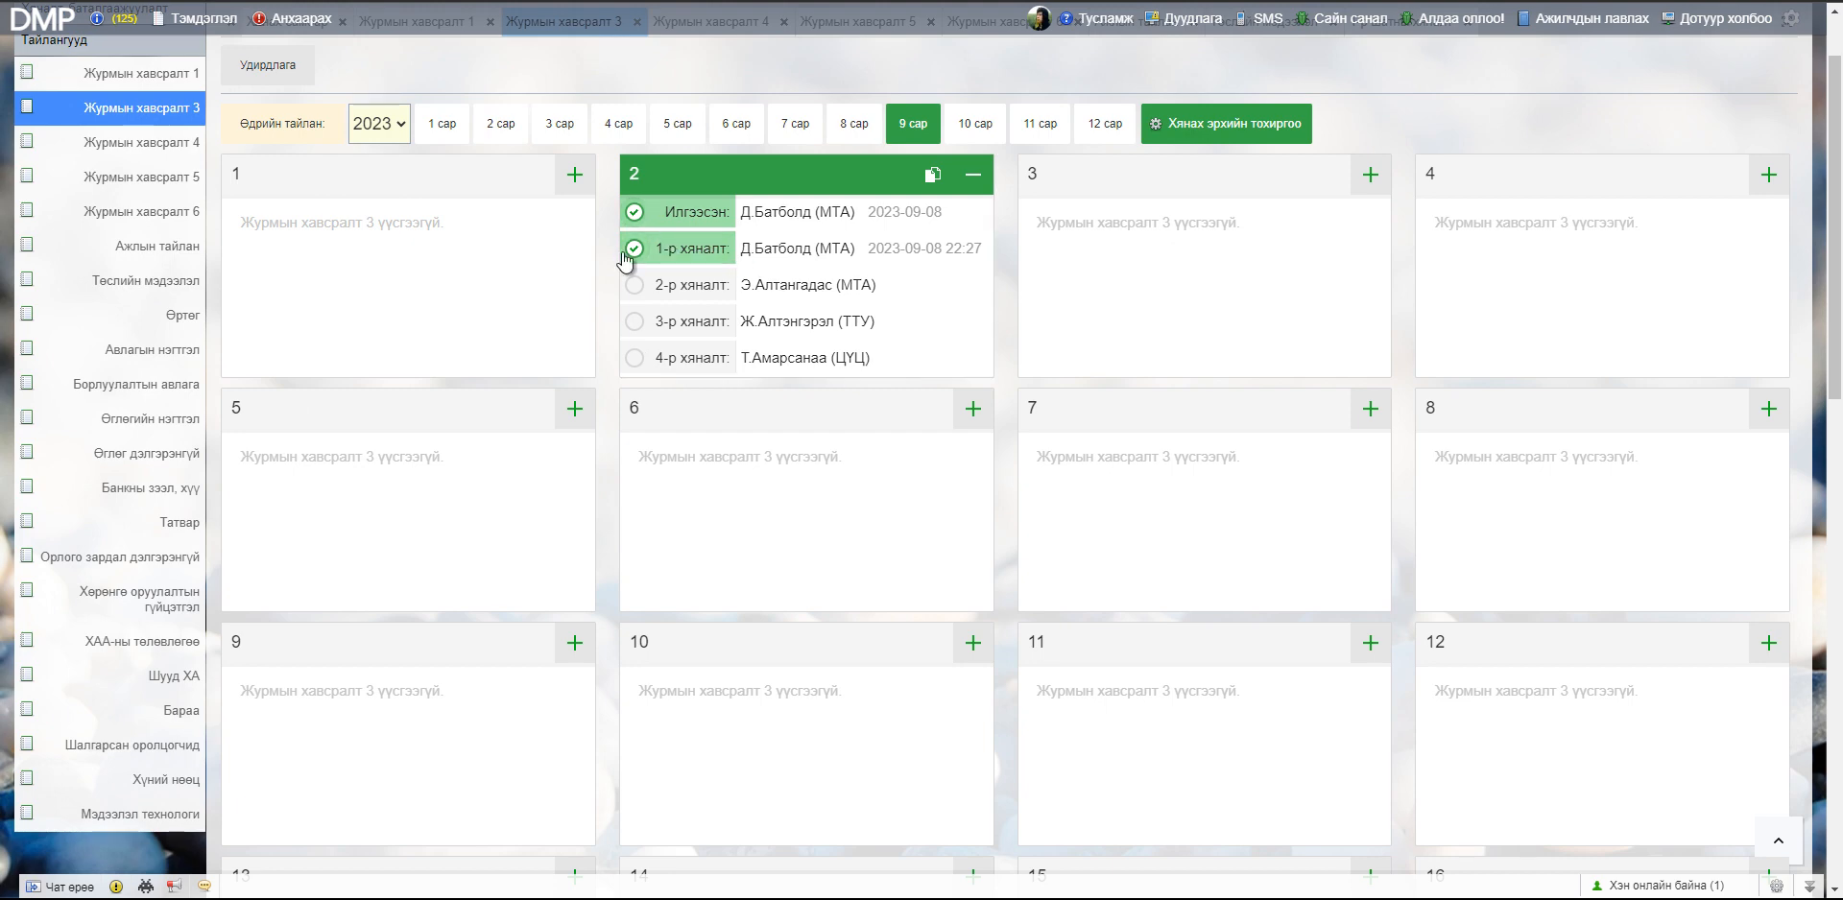
pyautogui.scroll(-4, 753, 264)
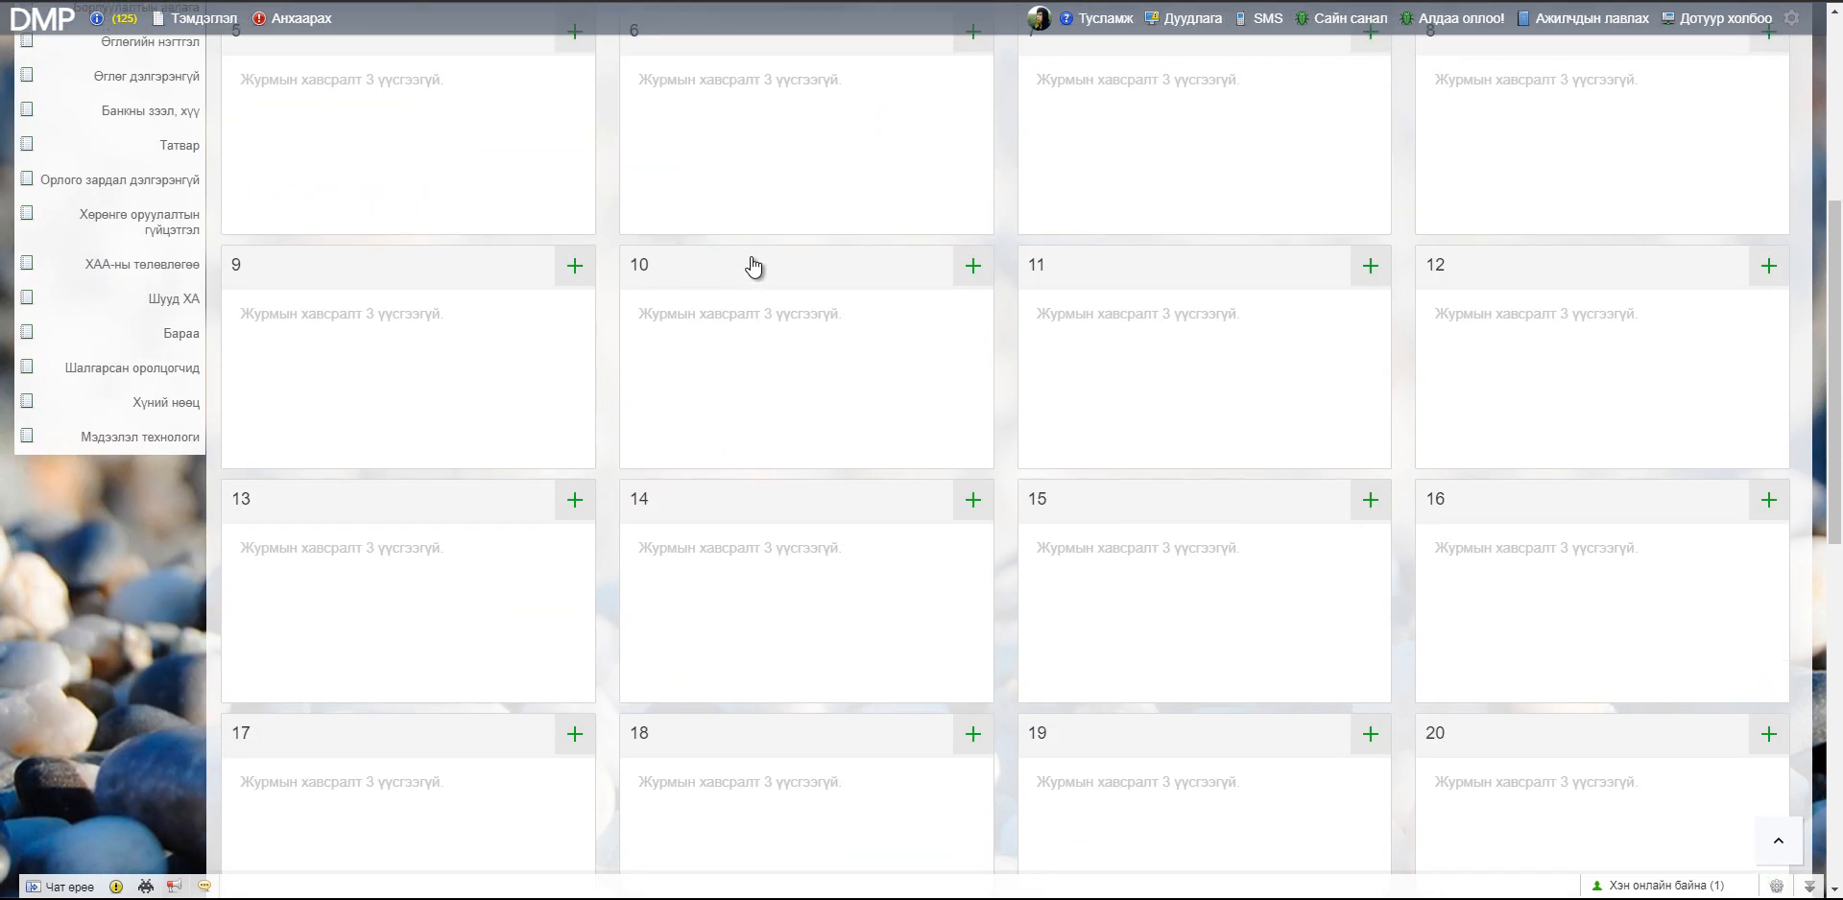
pyautogui.scroll(4, 753, 263)
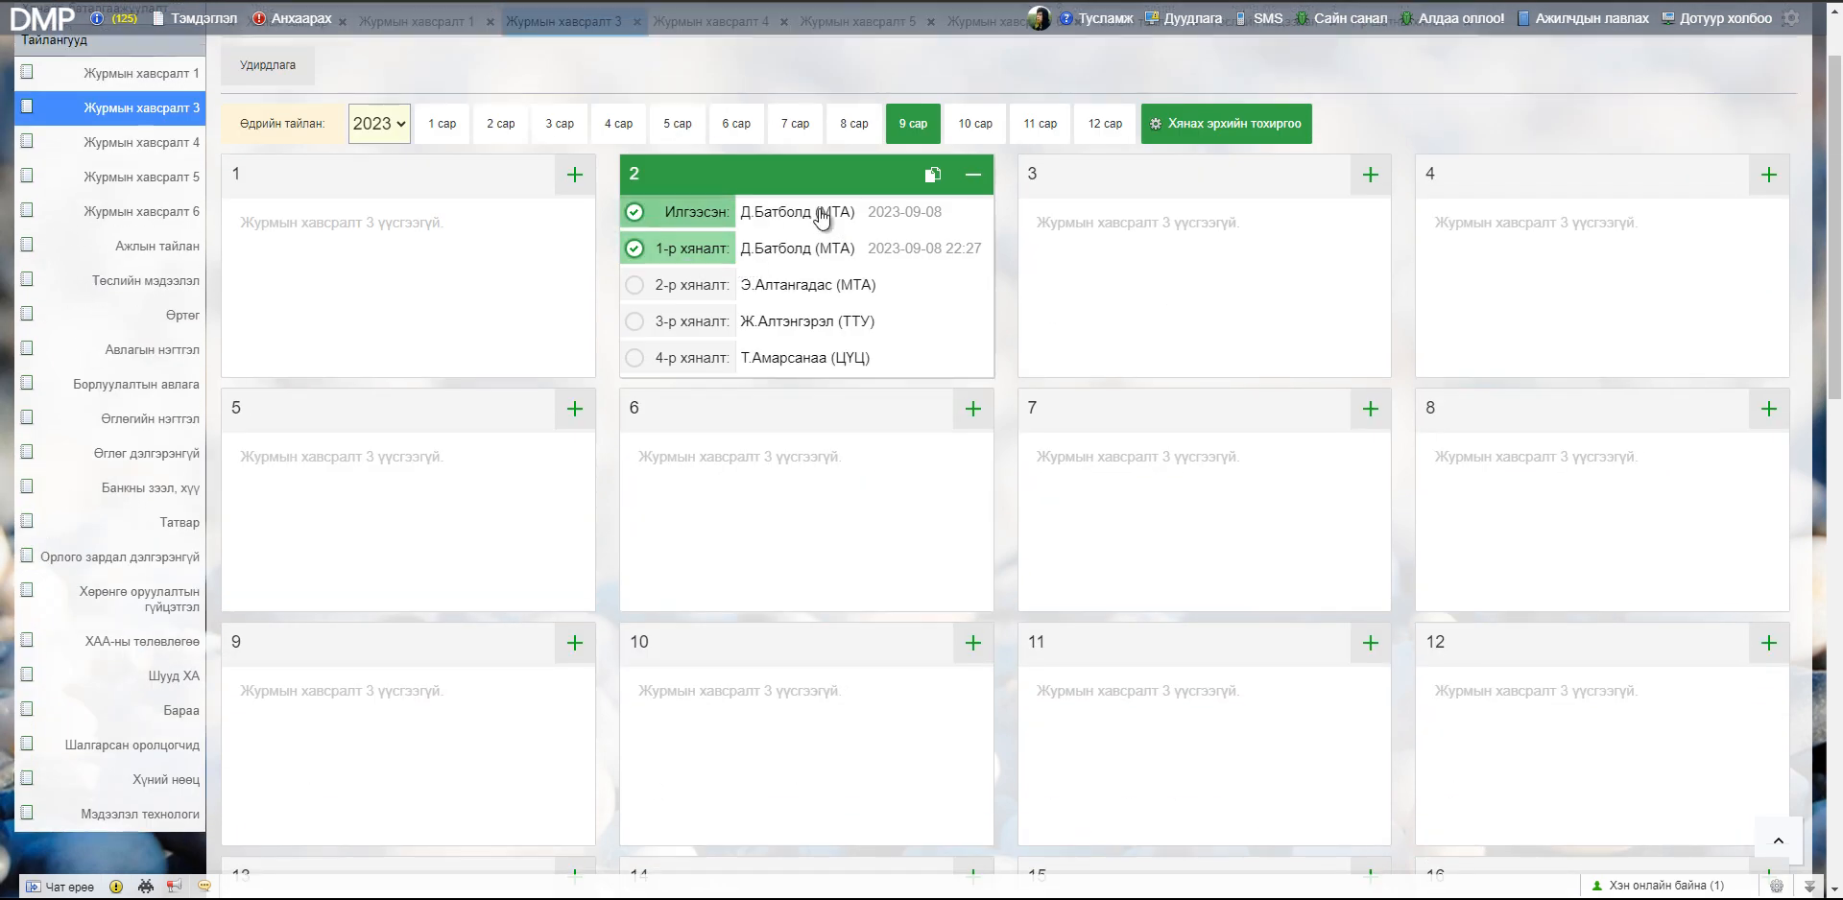
# - Look through the Журмын хавсралт 4 and Журмын хавсралт 6 report overviews, and return to Журмын хавсралт 3
pyautogui.click(165, 143)
pyautogui.scroll(1, 172, 180)
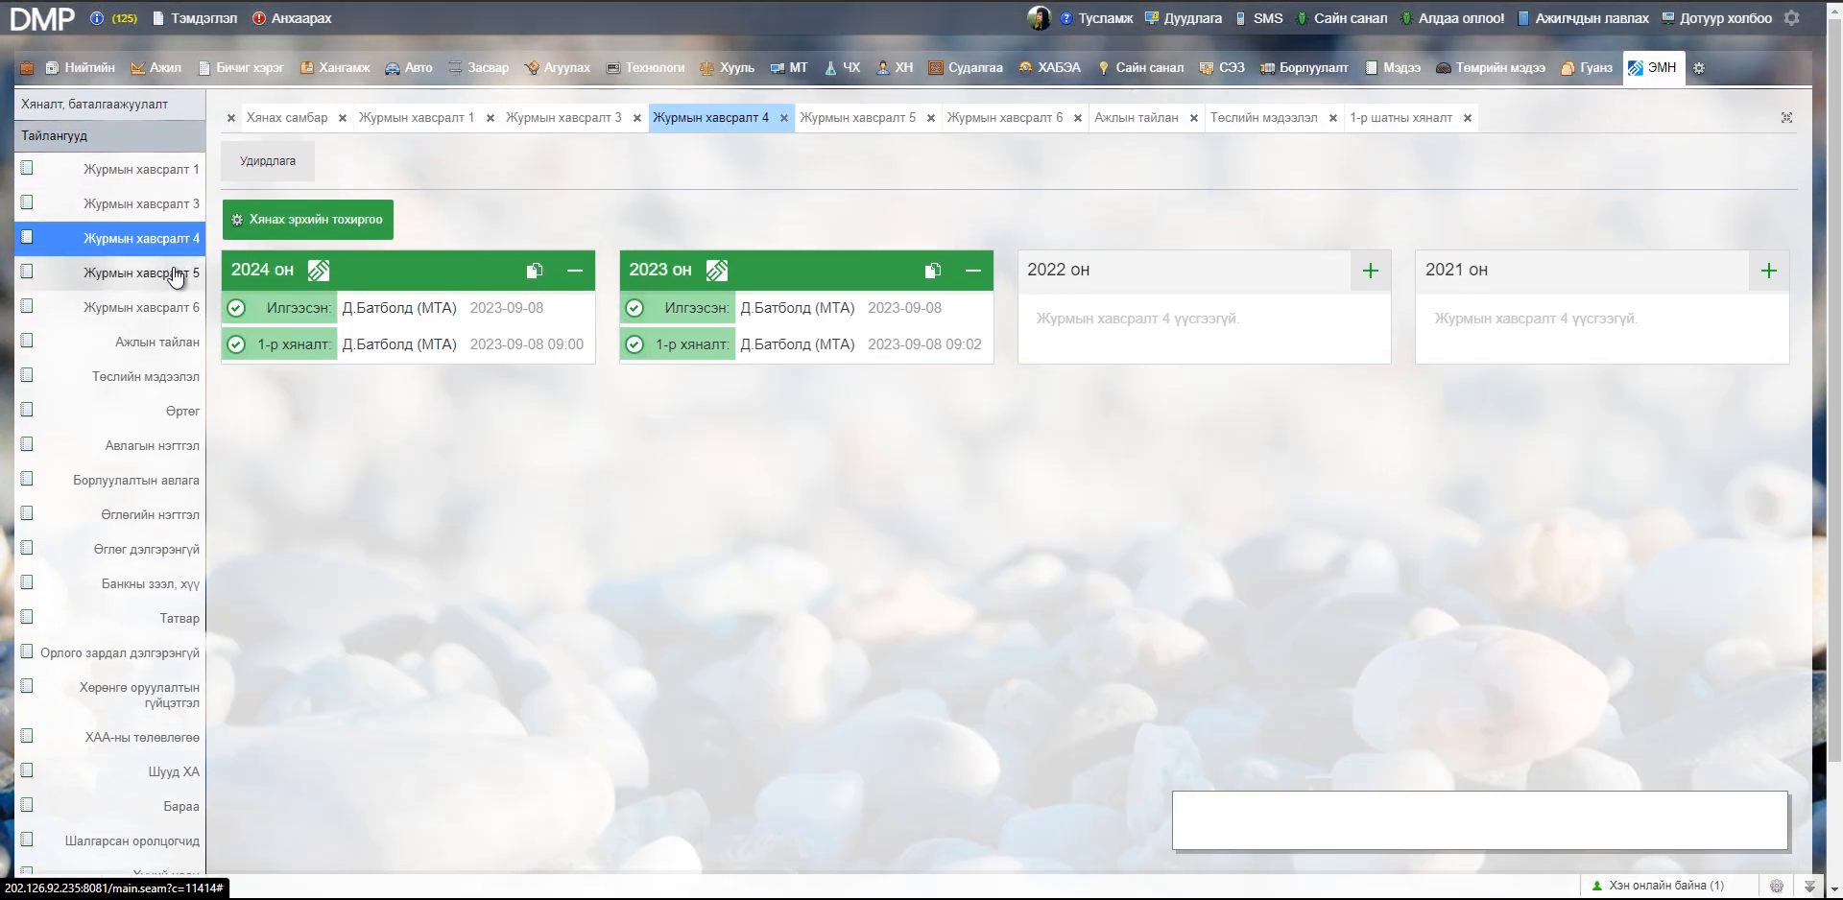
pyautogui.click(163, 305)
pyautogui.click(159, 348)
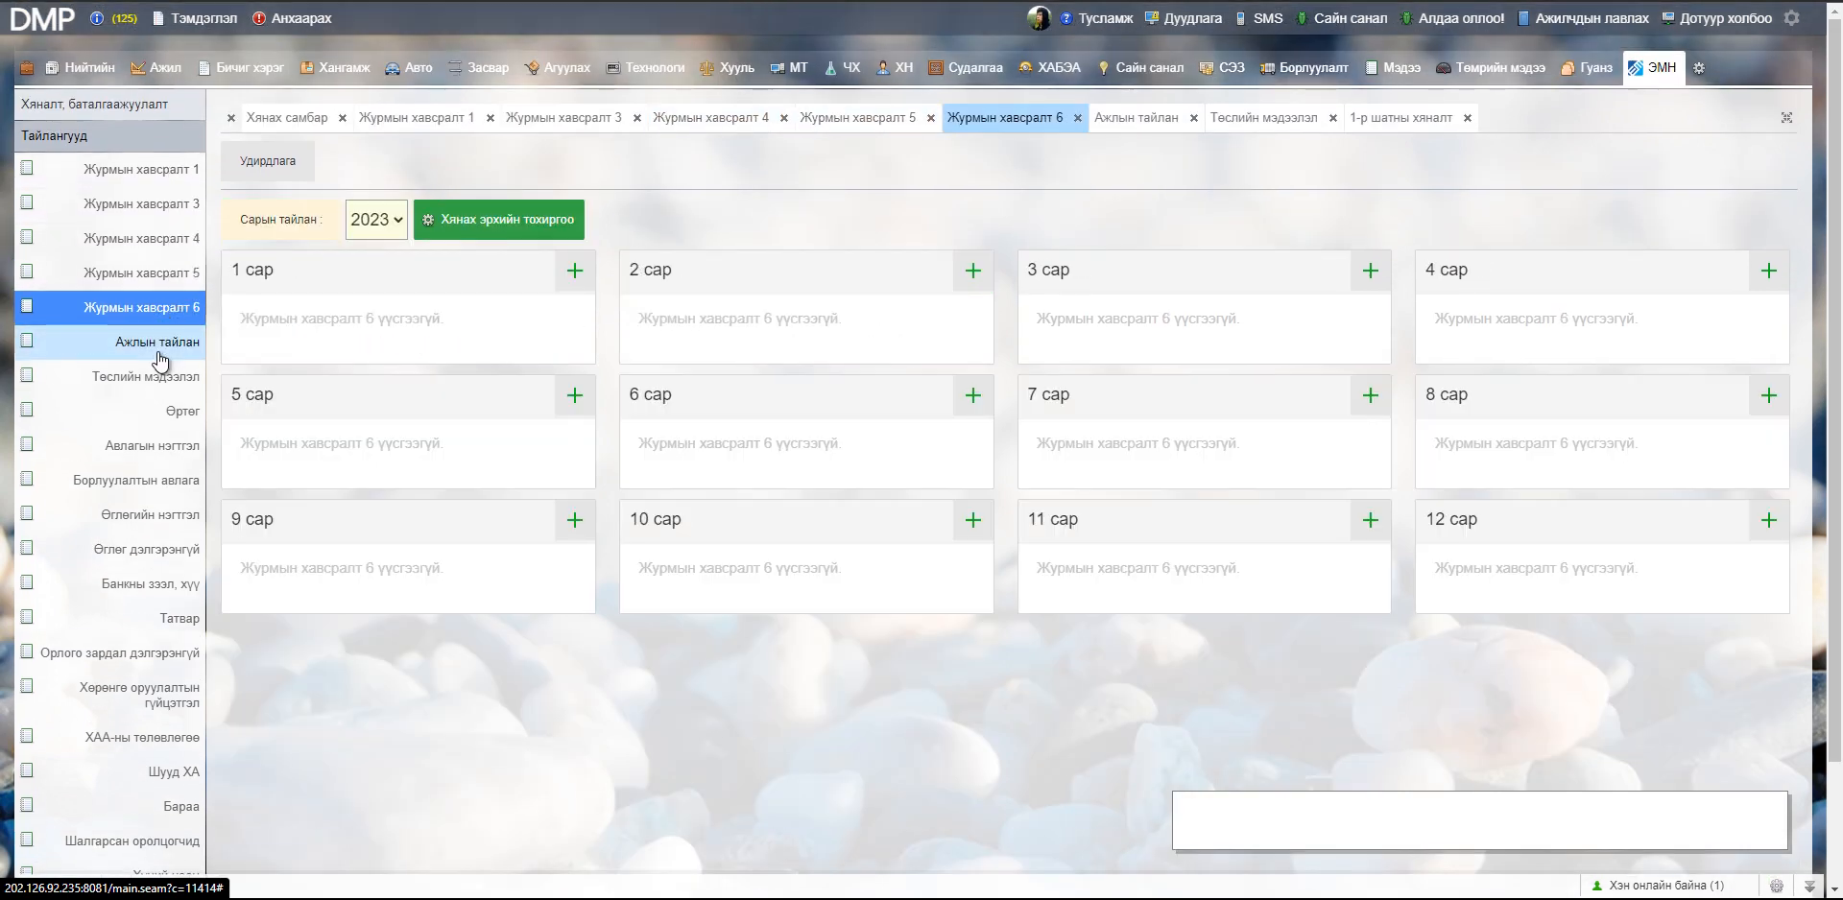
pyautogui.click(151, 232)
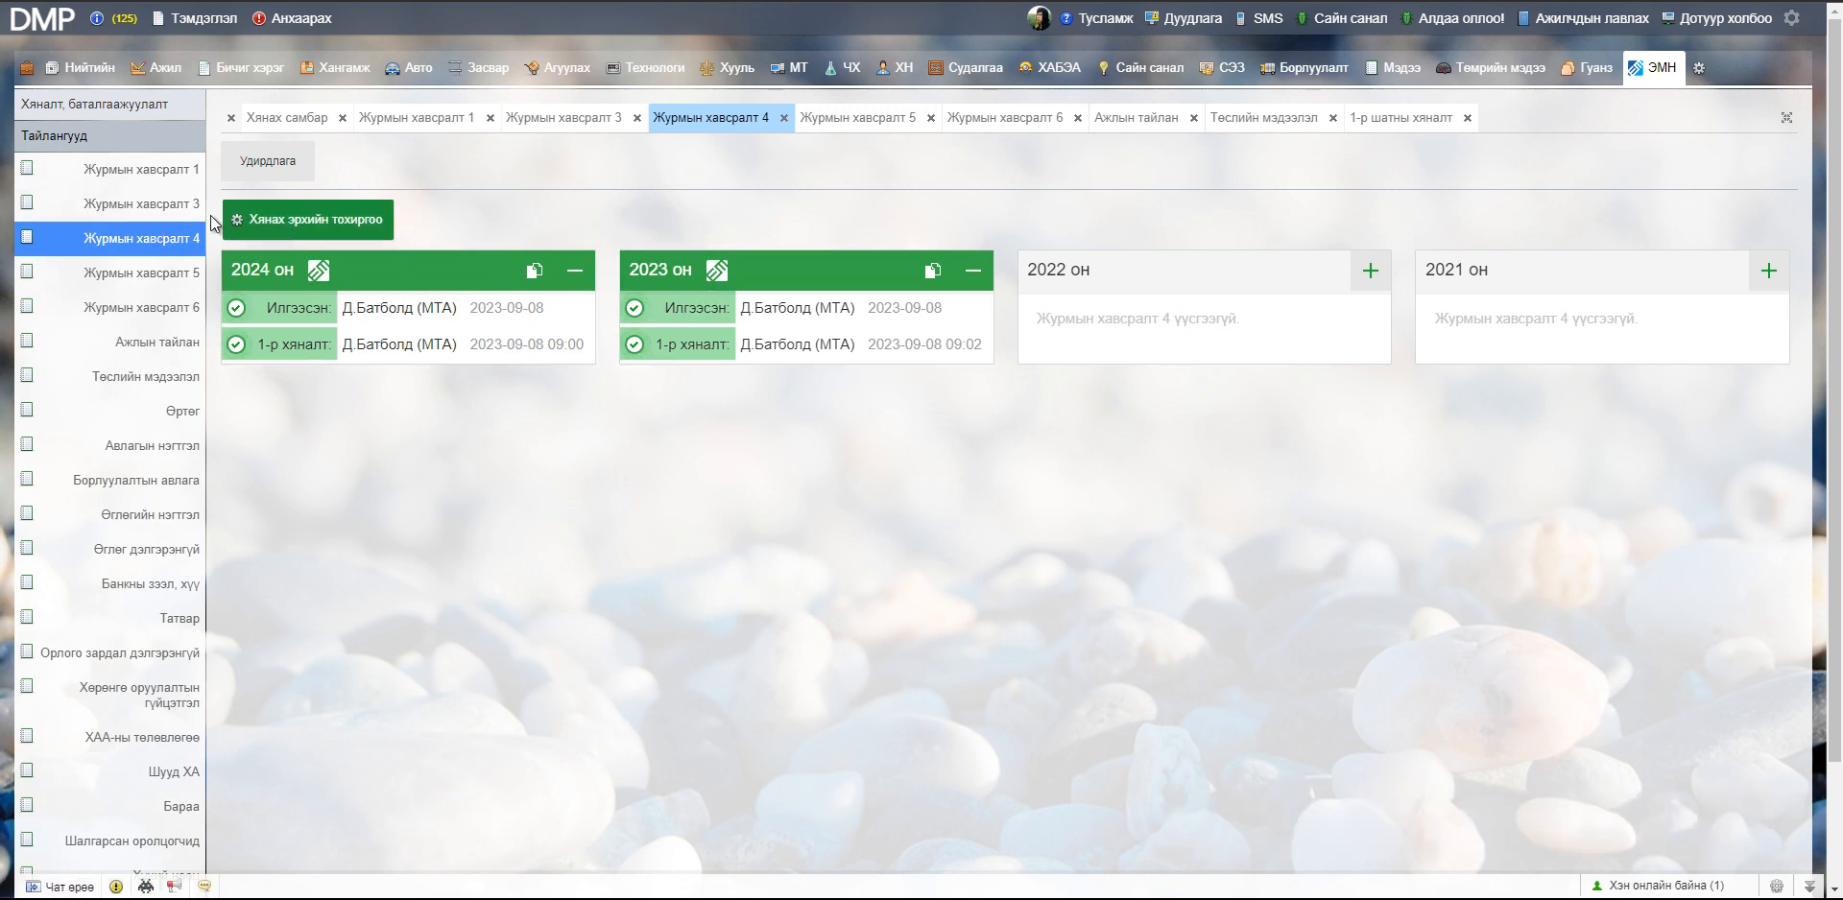
pyautogui.click(169, 213)
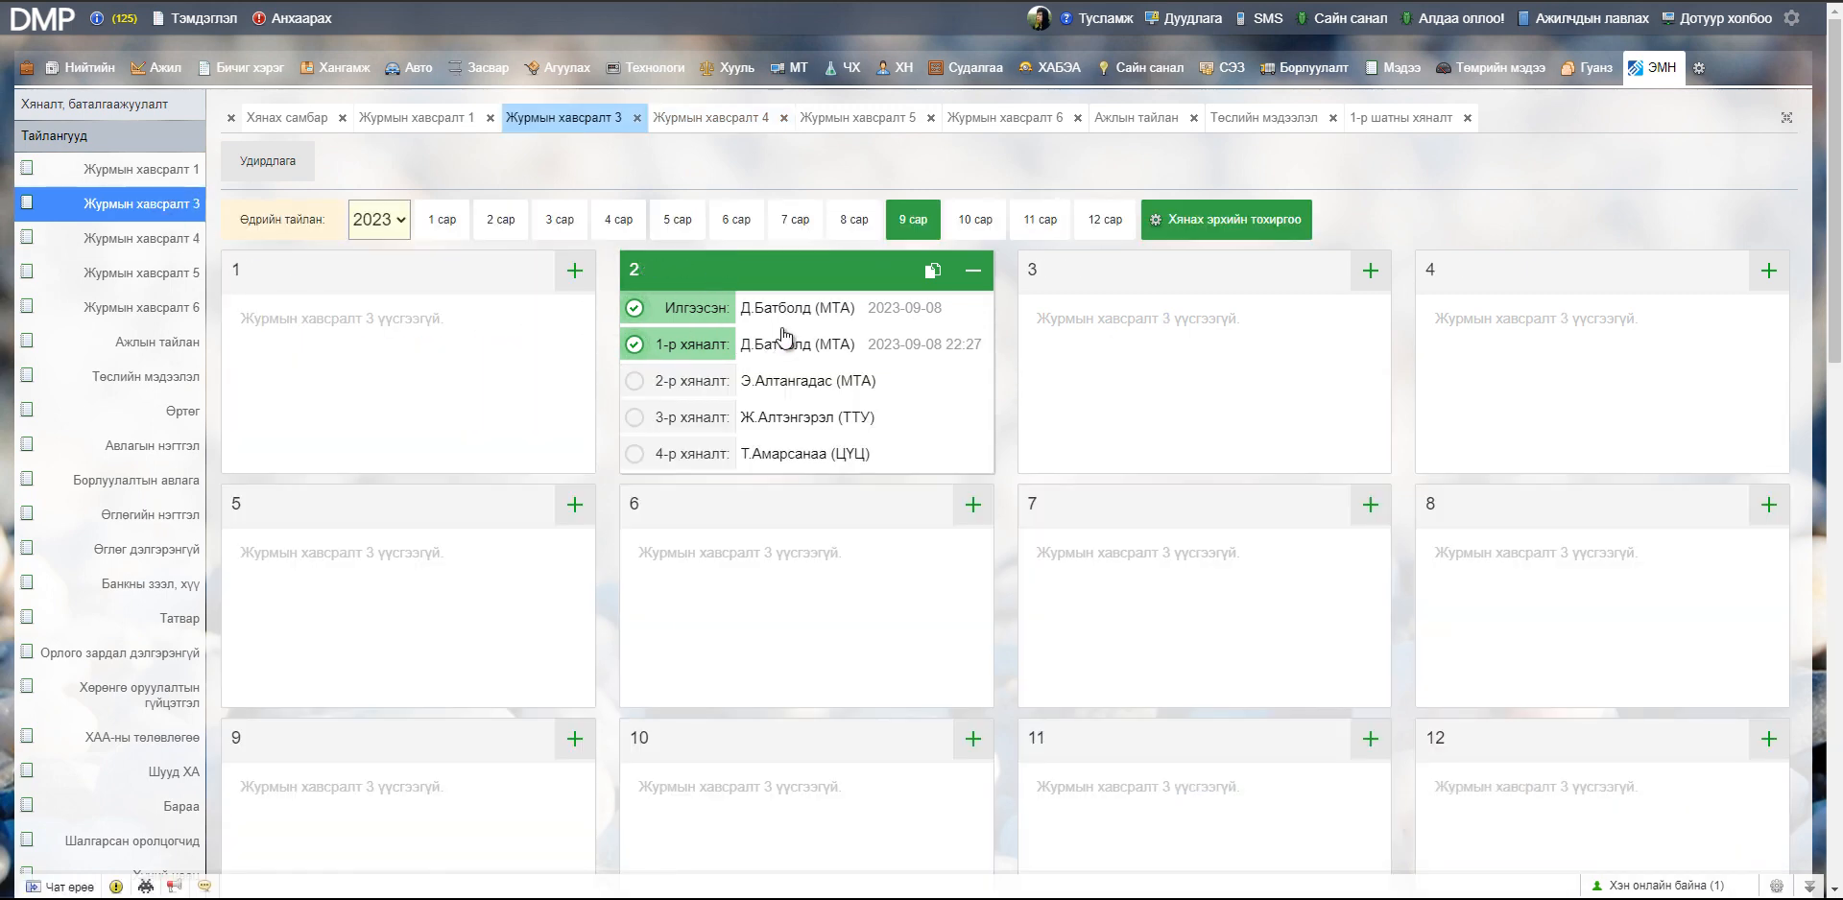